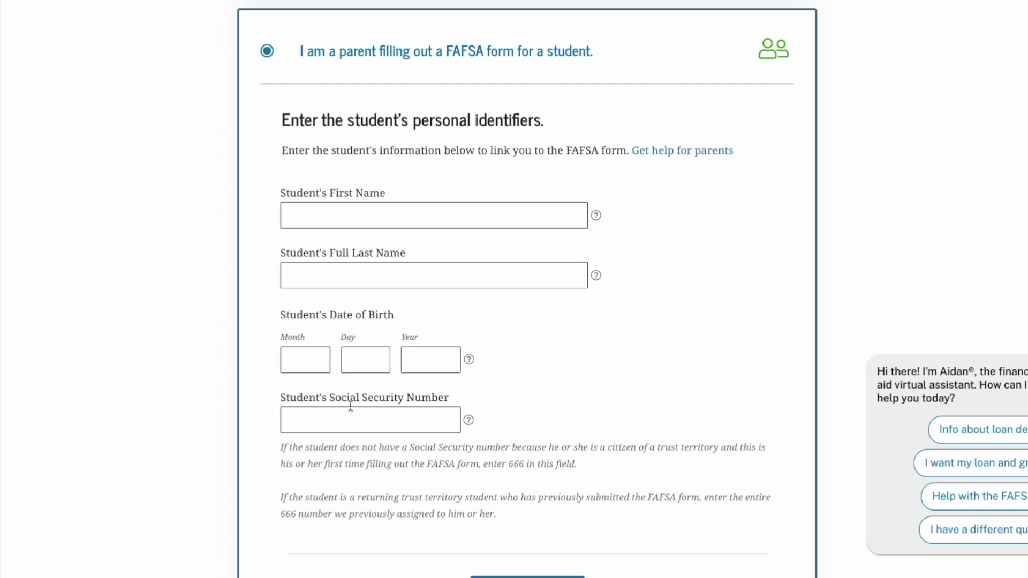
Log in as the student with the FSA ID username and password, and accept the usage notice.
scroll(350, 406, "up", 5)
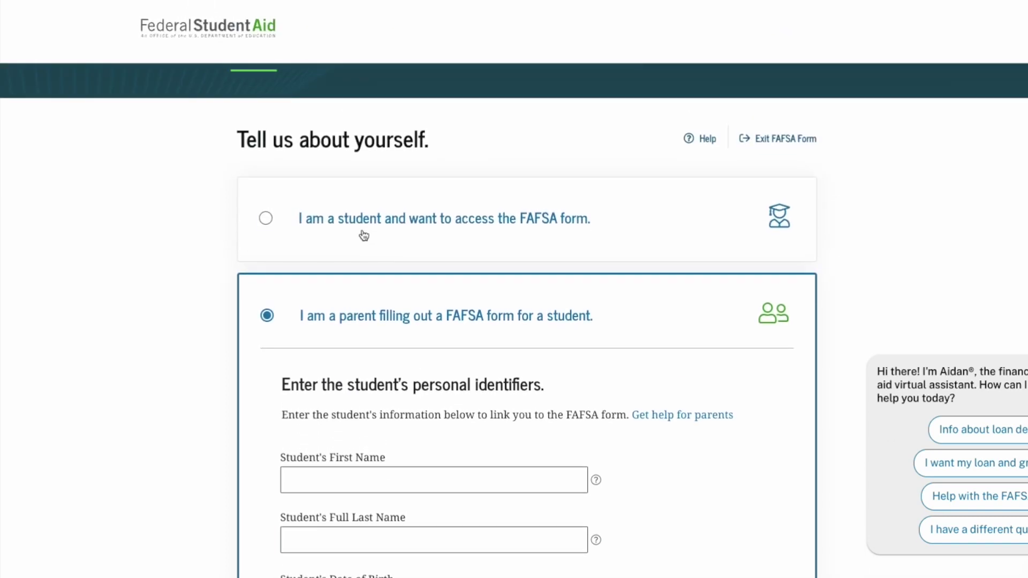
left_click(370, 225)
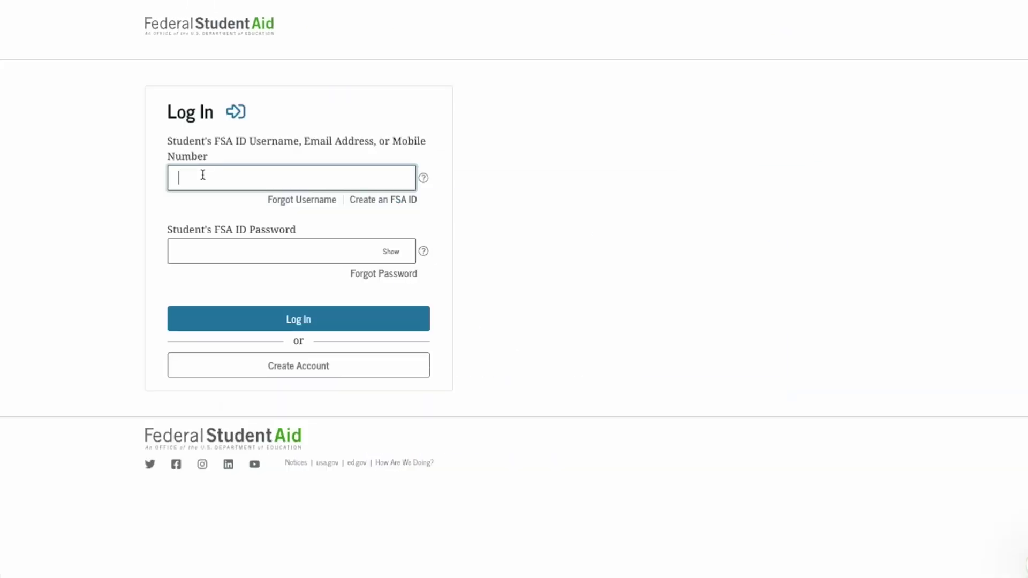
type("newuser86")
key("Tab")
key("Tab")
type("•••••••••••")
left_click(244, 319)
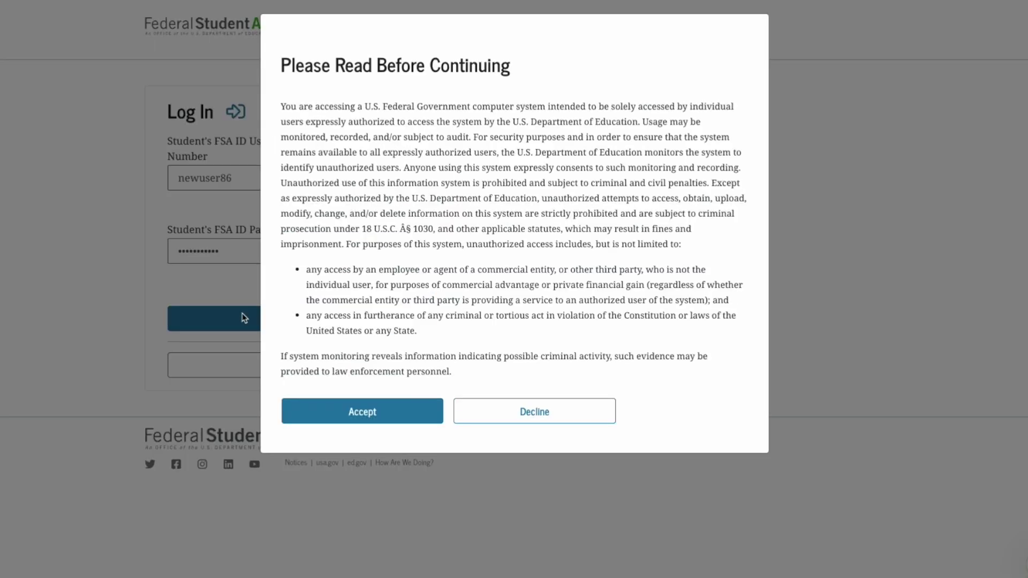
left_click(362, 413)
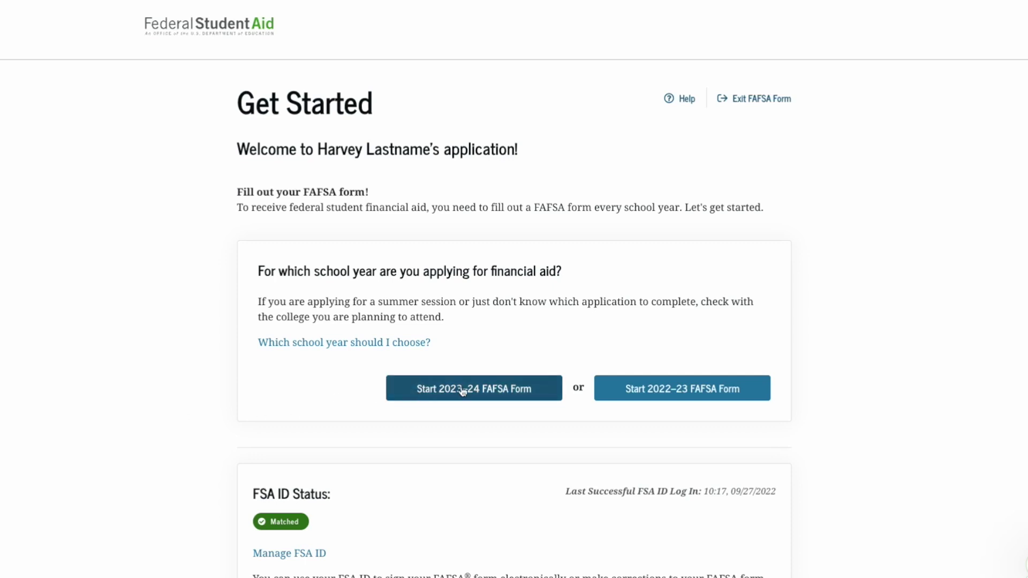
Start the 2023–24 FAFSA form, then create and confirm a save key.
left_click(506, 390)
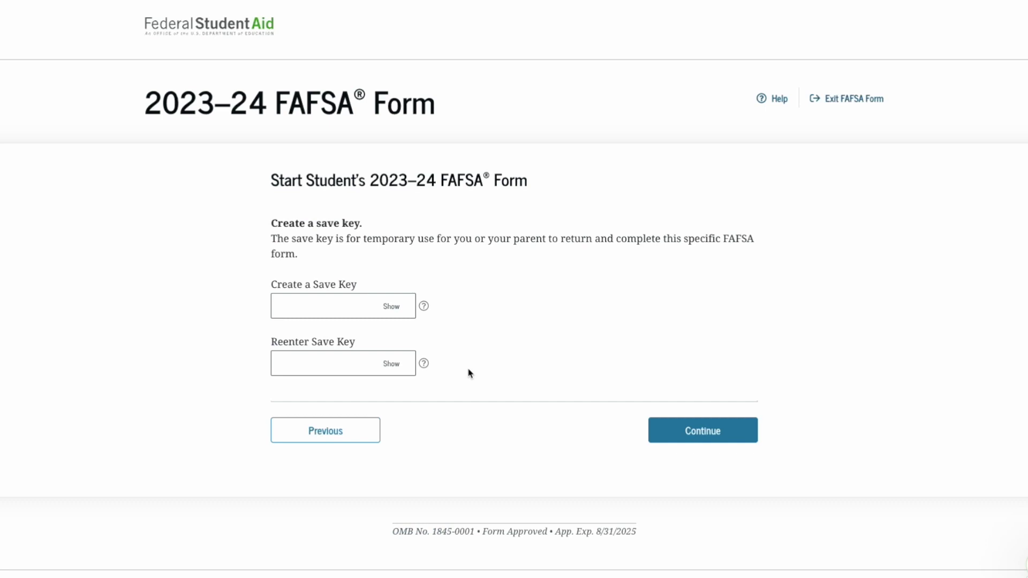
left_click(330, 309)
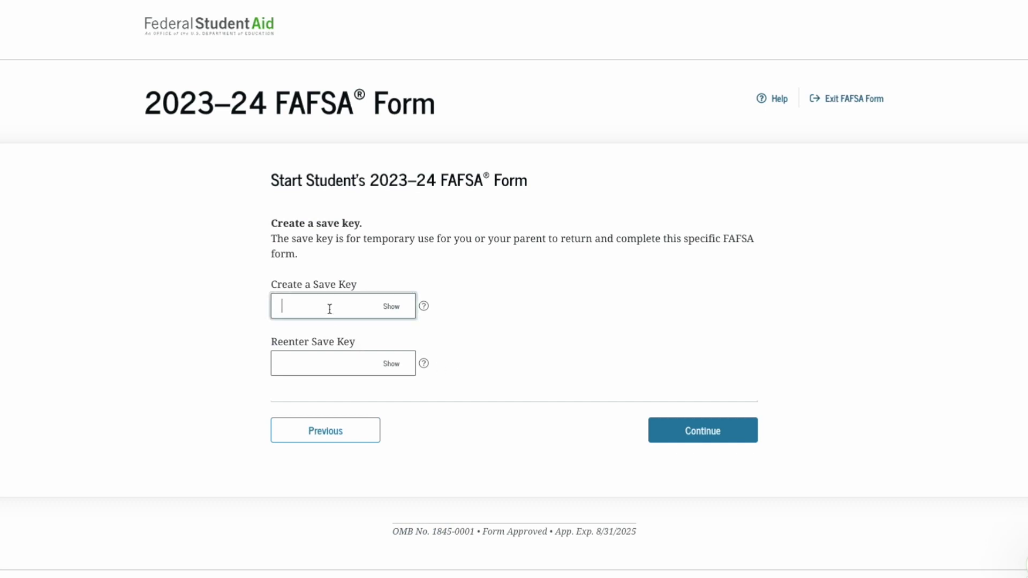
left_click(334, 371)
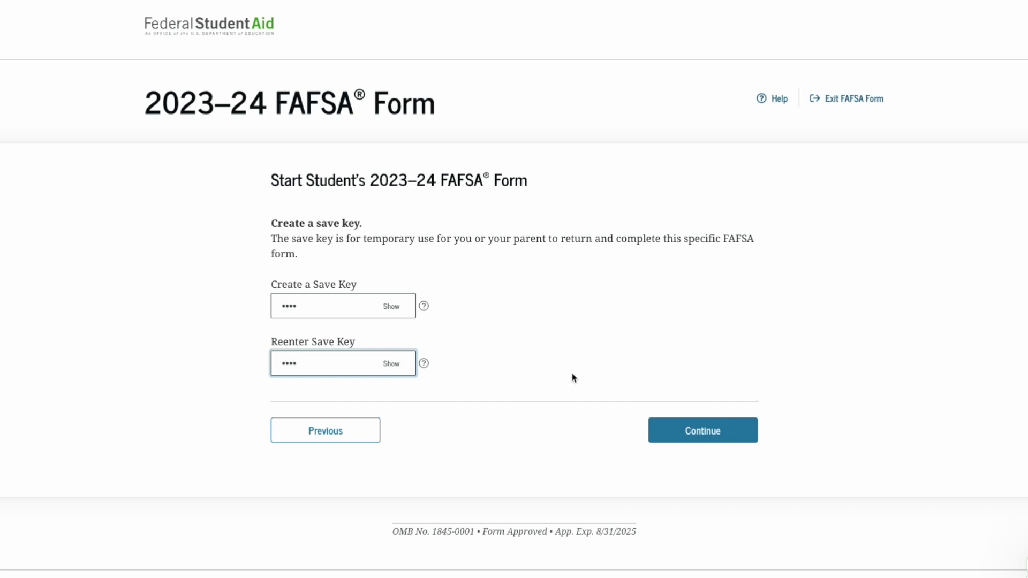
left_click(710, 432)
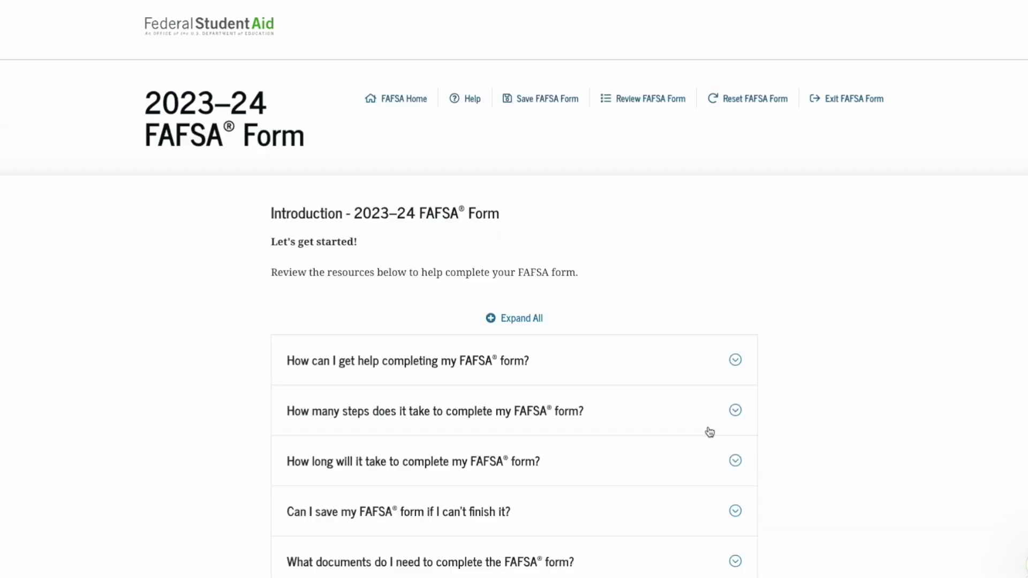
Scroll past the Introduction FAQ list and continue into the form.
scroll(710, 432, "down", 4)
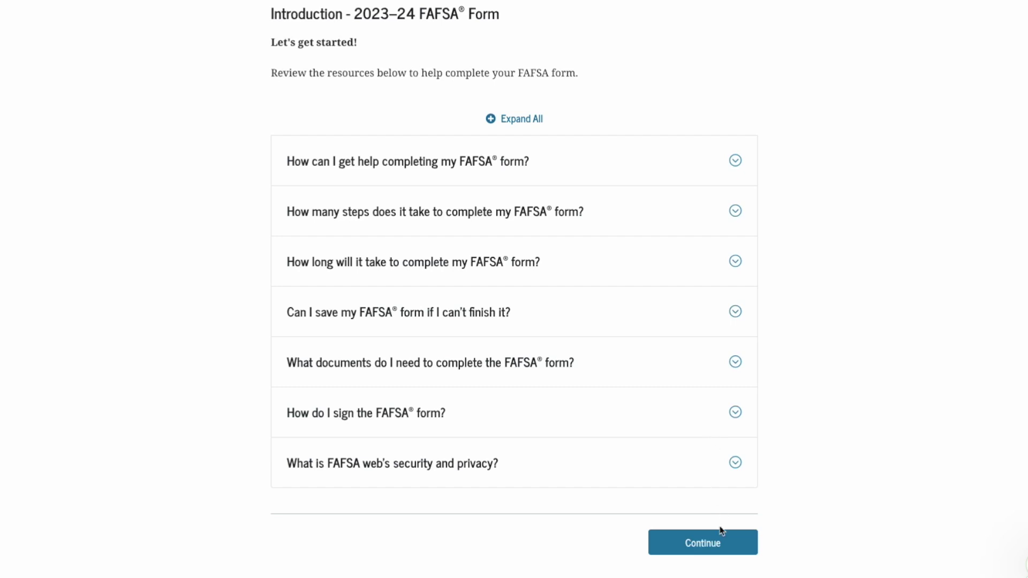
left_click(712, 543)
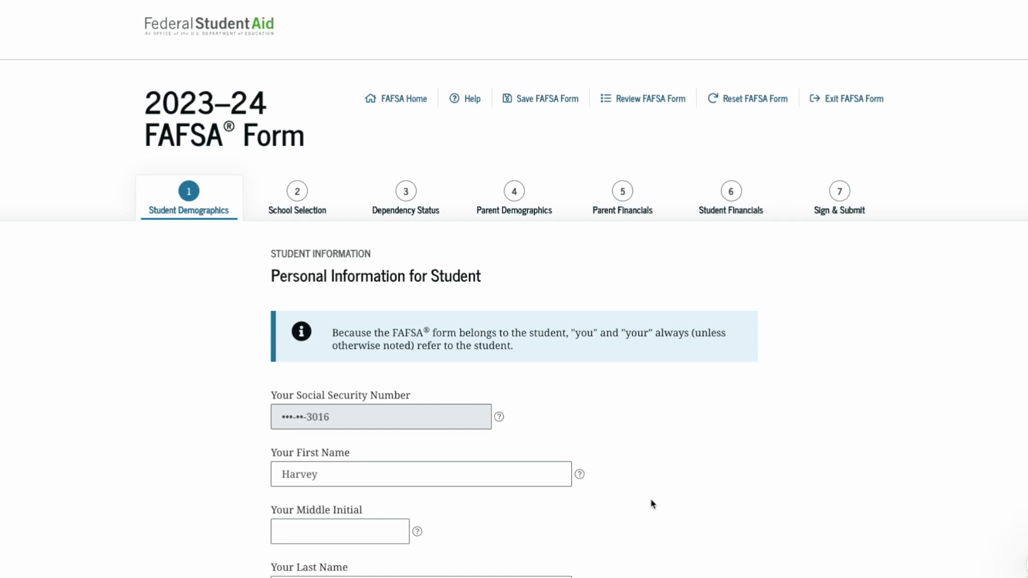
Accept the prefilled Personal Information, Email and Phone, and Student Address pages.
scroll(652, 504, "down", 4)
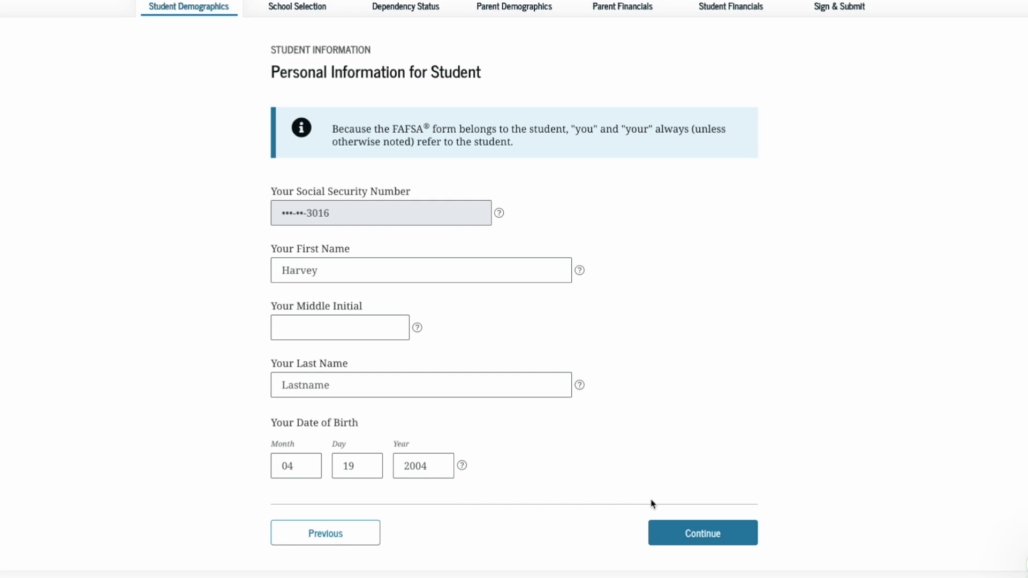
left_click(684, 533)
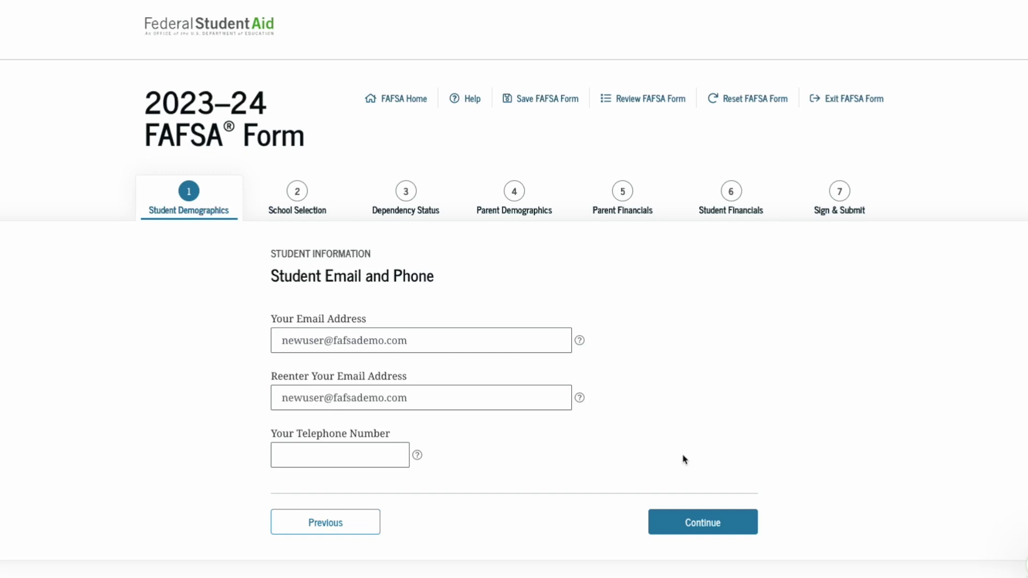
left_click(696, 524)
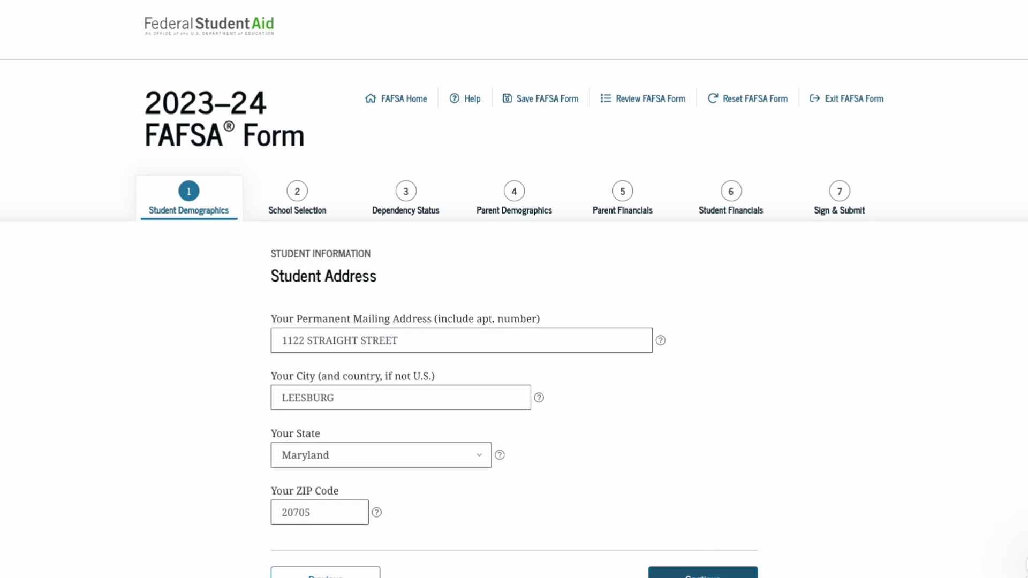
left_click(704, 573)
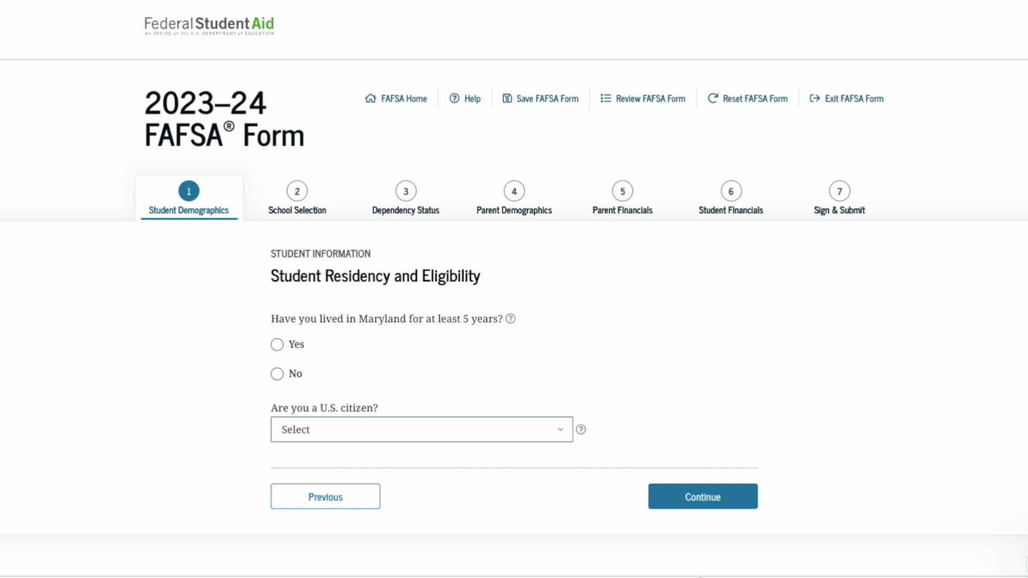
Answer Yes to five years in Maryland and choose 'No, but I am an eligible noncitizen'.
left_click(279, 373)
scroll(284, 377, "down", 1)
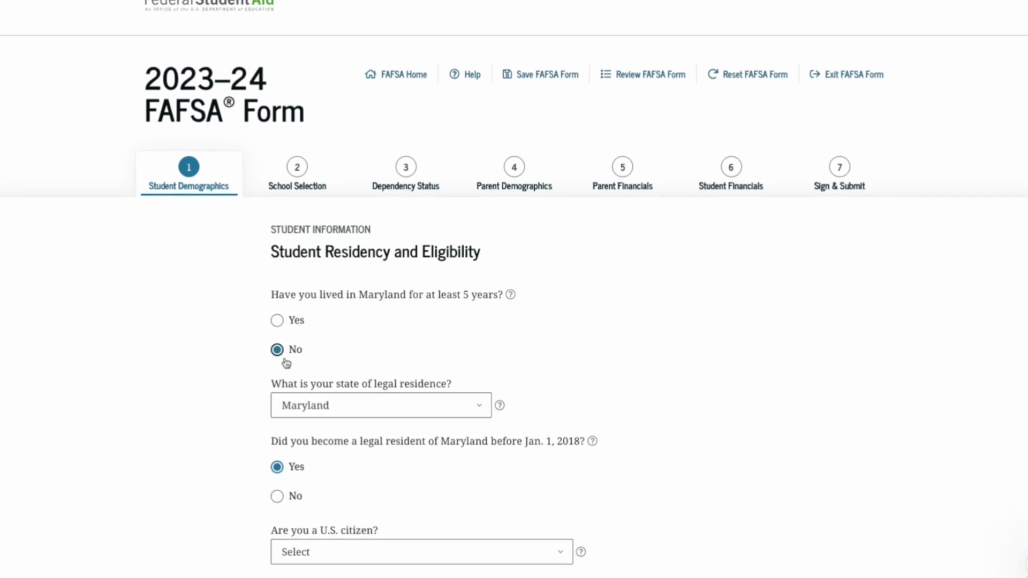
left_click(279, 322)
scroll(339, 401, "down", 1)
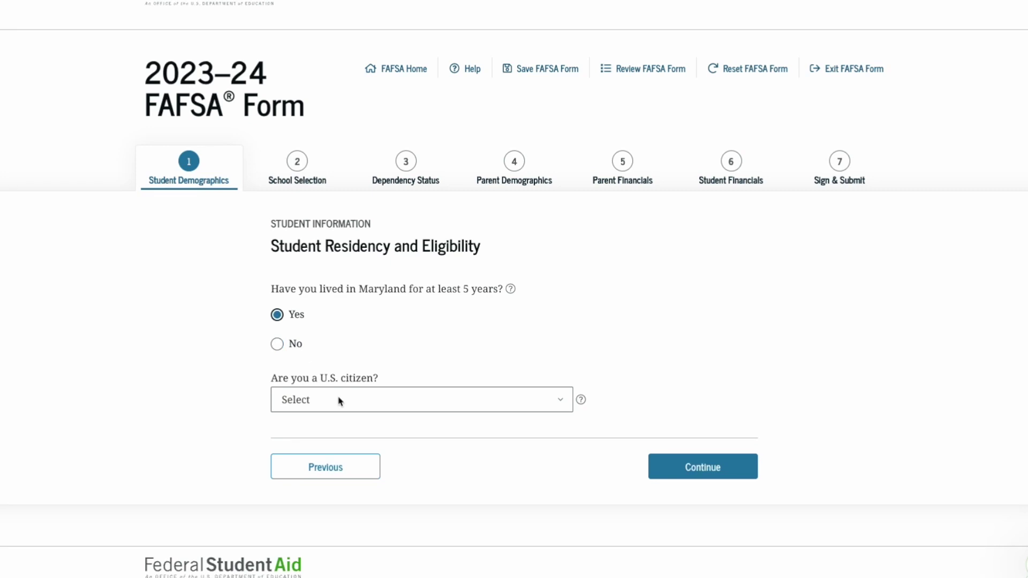
left_click(339, 401)
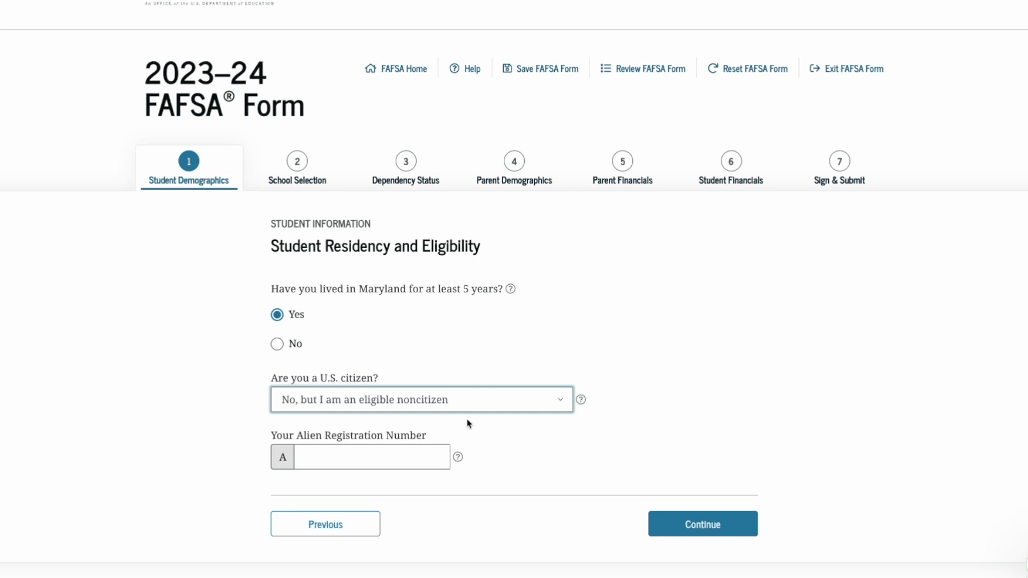
left_click(686, 527)
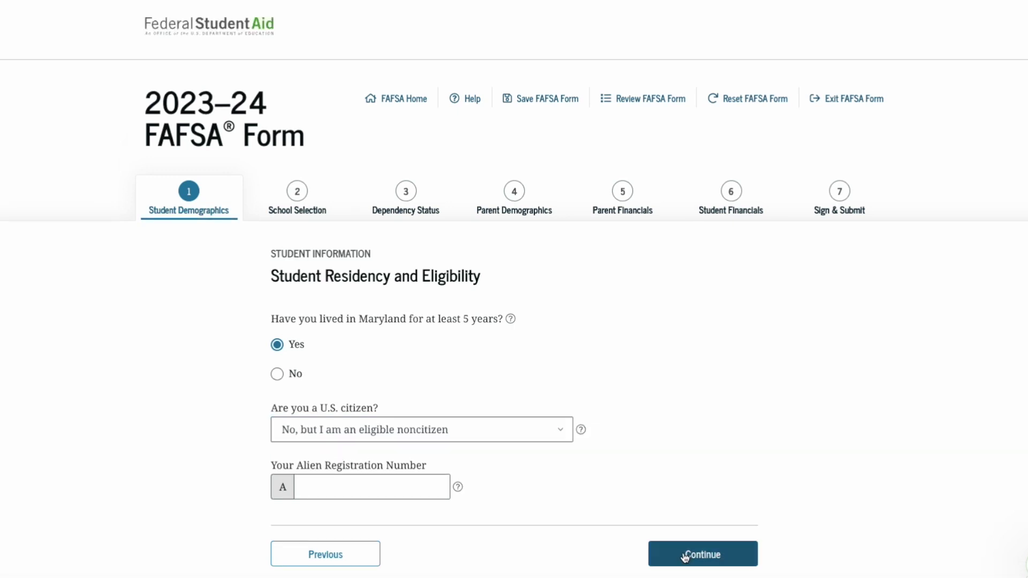
left_click(685, 557)
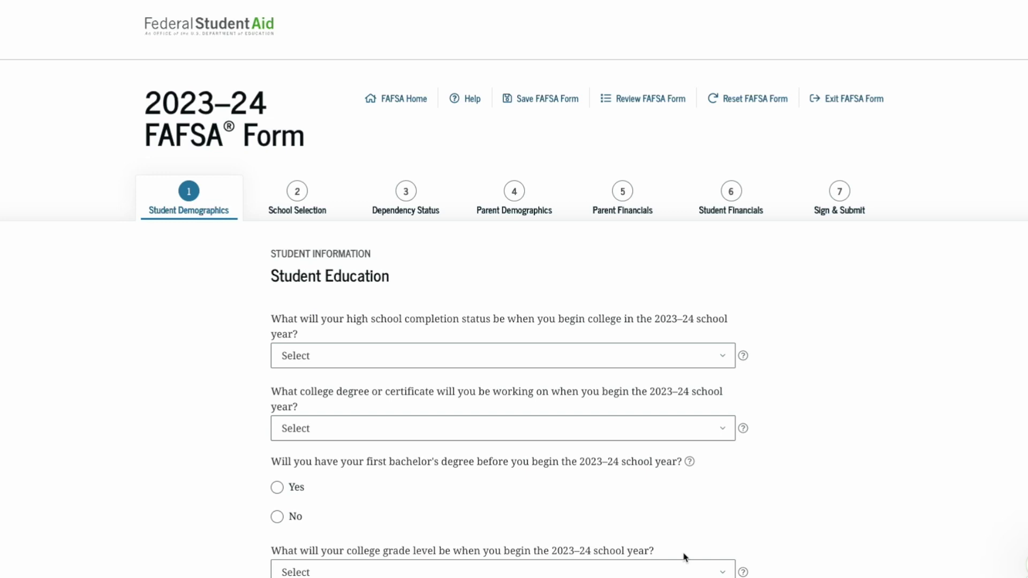
Set high school completion to High school diploma and the program to 1st bachelor's degree.
scroll(684, 558, "down", 2)
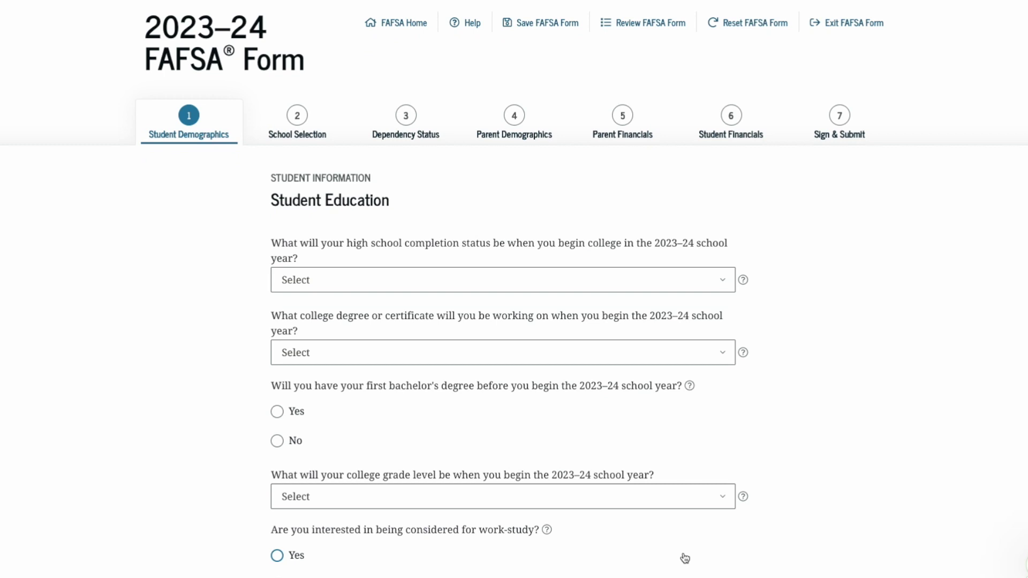
left_click(723, 281)
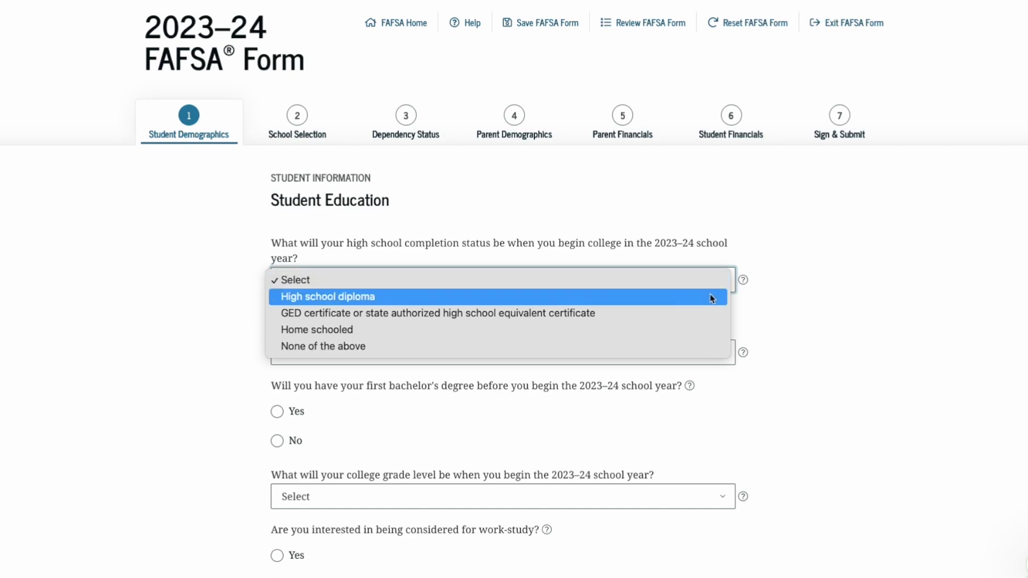
left_click(712, 297)
scroll(679, 324, "down", 1)
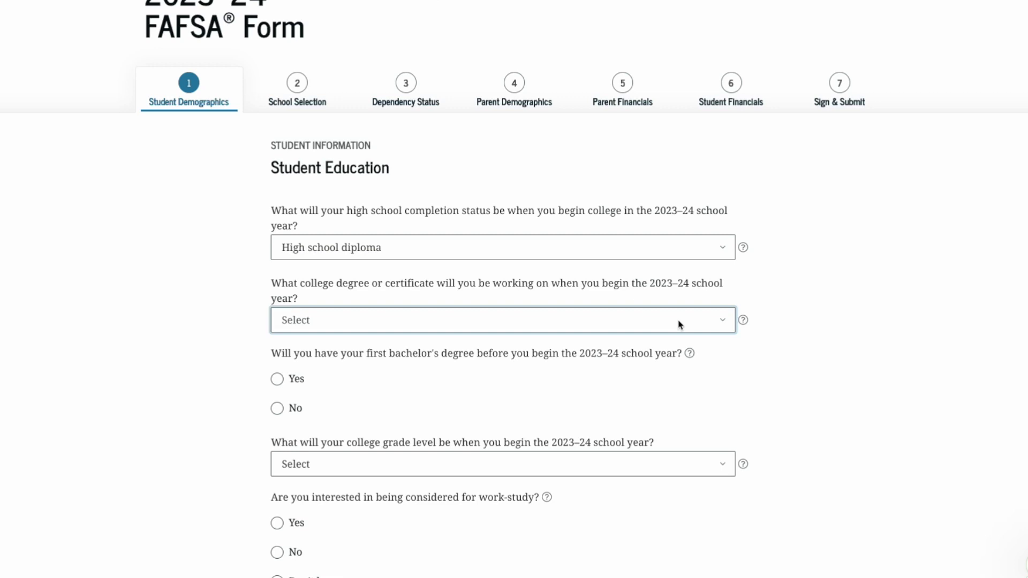
left_click(678, 324)
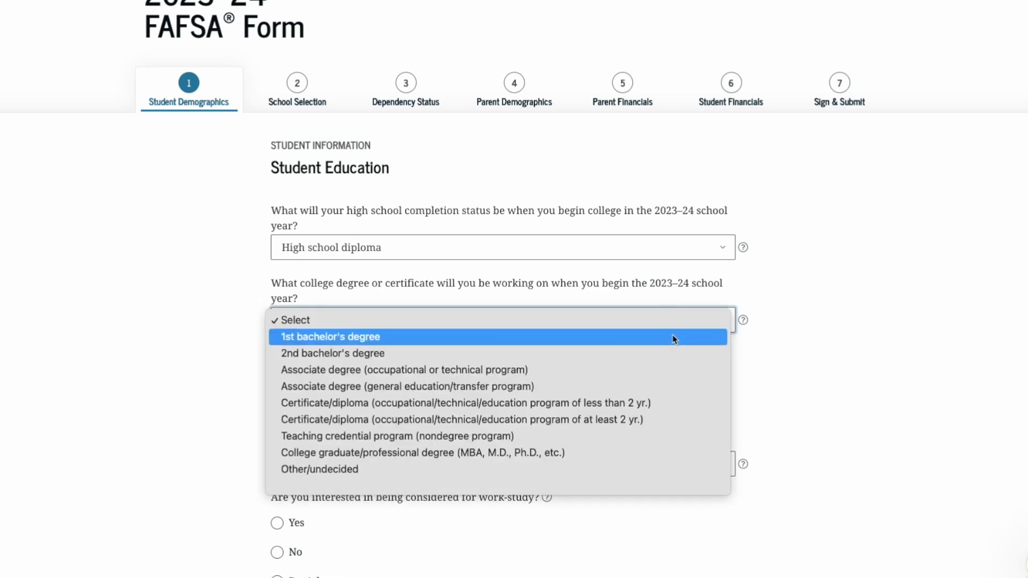
left_click(674, 337)
Set grade level to Never attended college/1st yr., answer Yes to work-study, and submit.
scroll(649, 383, "down", 3)
scroll(650, 384, "down", 1)
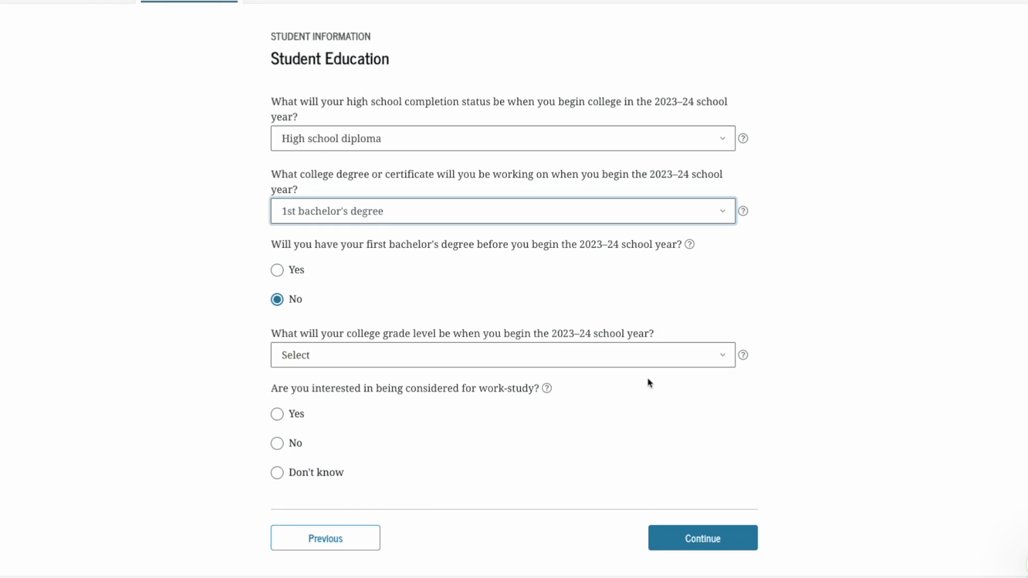
left_click(651, 363)
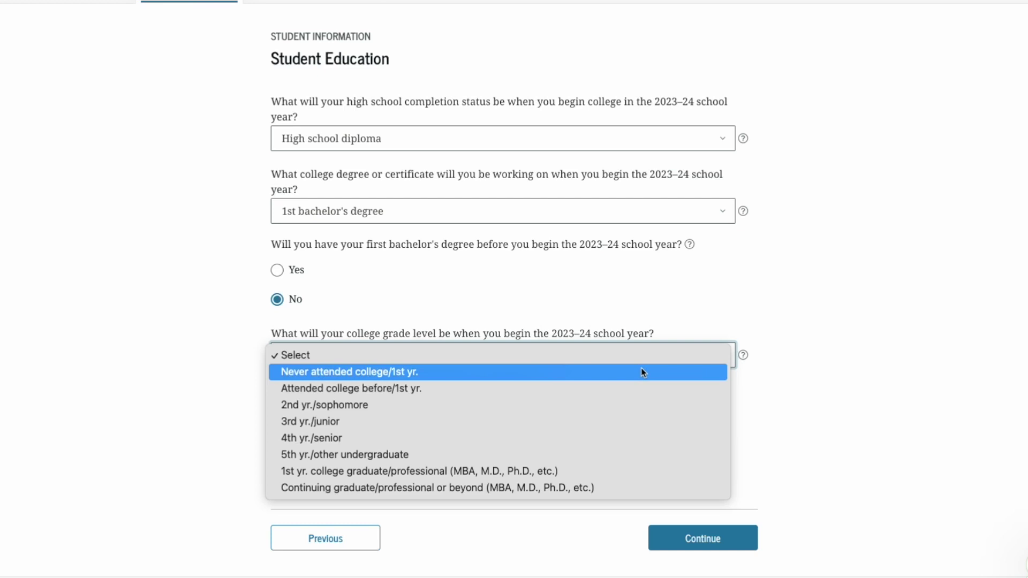
left_click(644, 372)
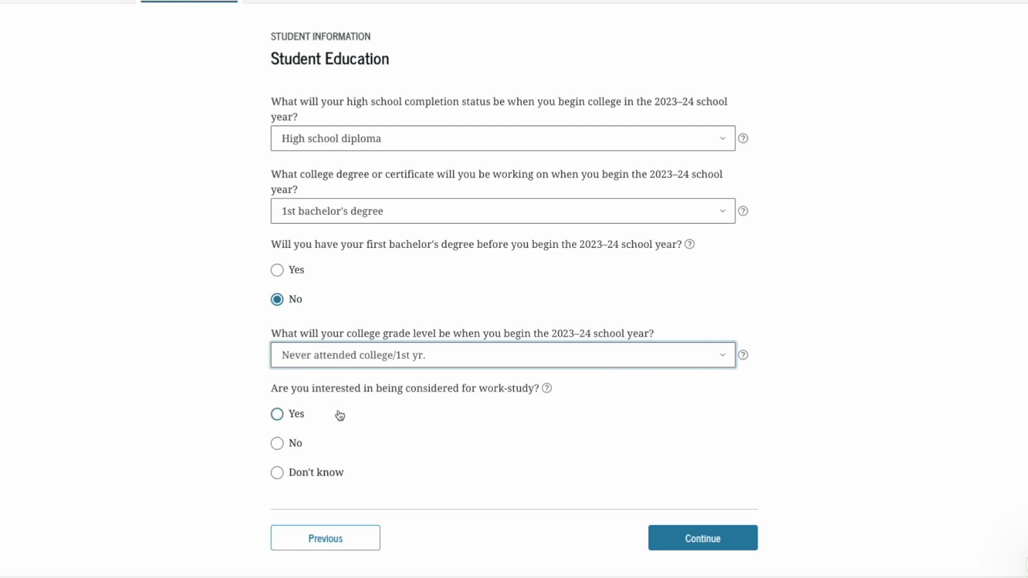
left_click(278, 415)
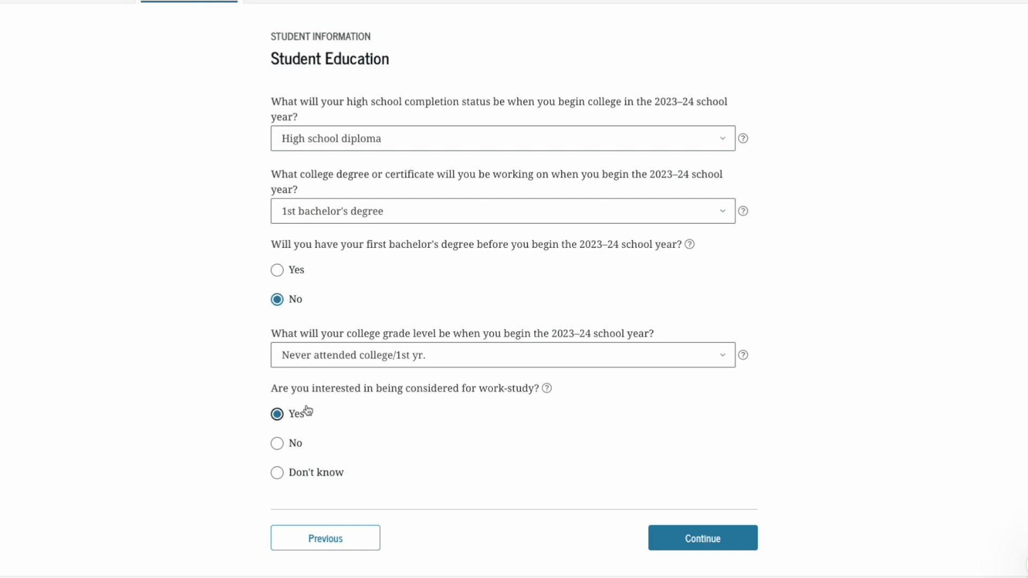
left_click(681, 536)
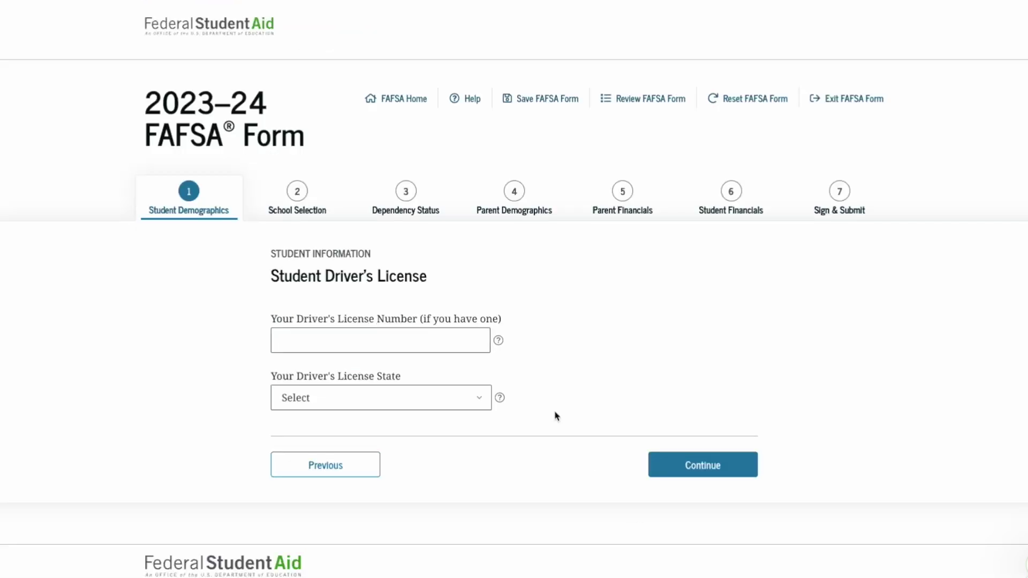
Skip driver's license, answer No to foster care, and set Parent 1 to High school, Parent 2 to Other/unknown.
left_click(686, 475)
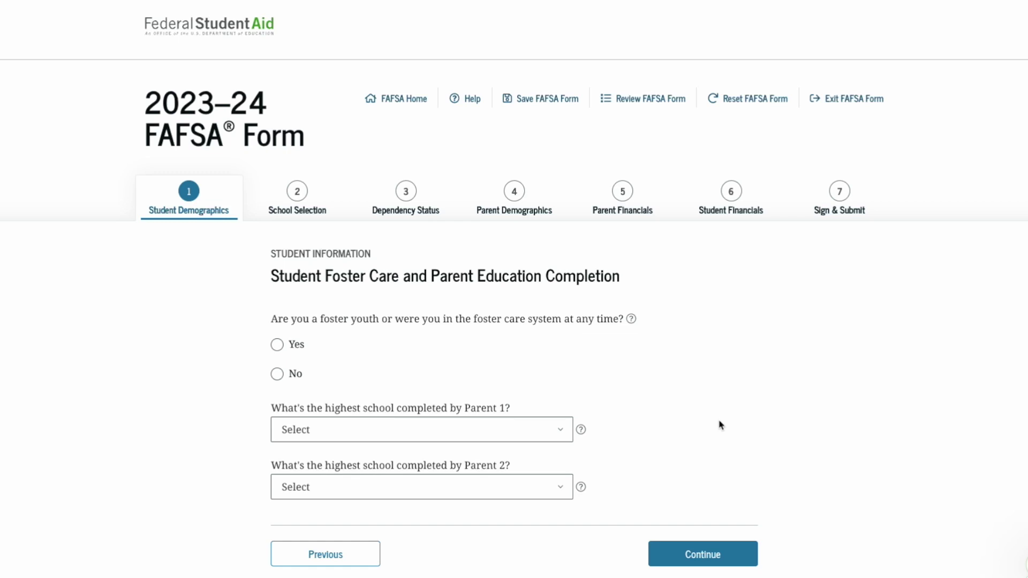
left_click(278, 377)
left_click(562, 437)
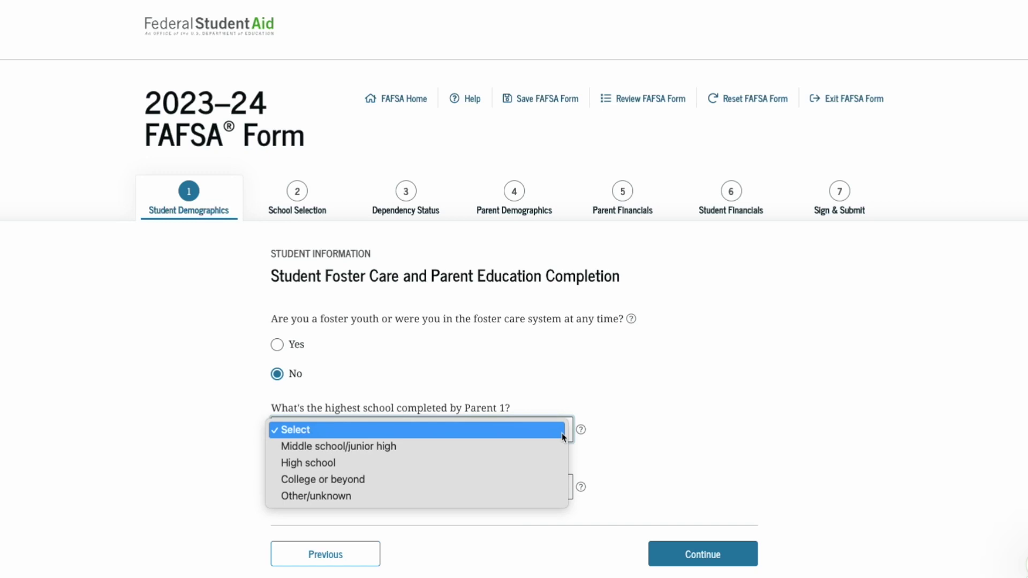
left_click(549, 463)
left_click(554, 487)
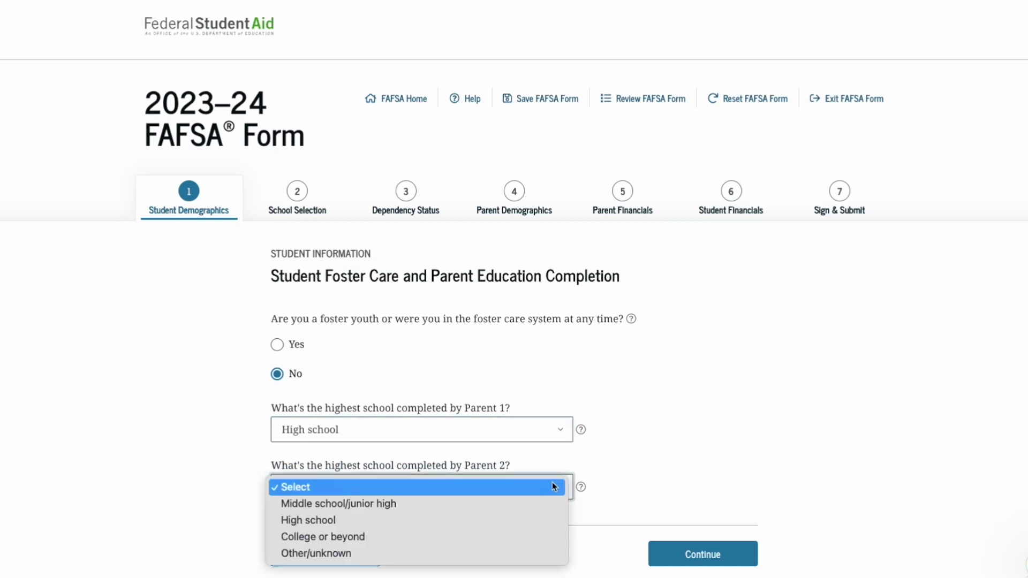
left_click(513, 552)
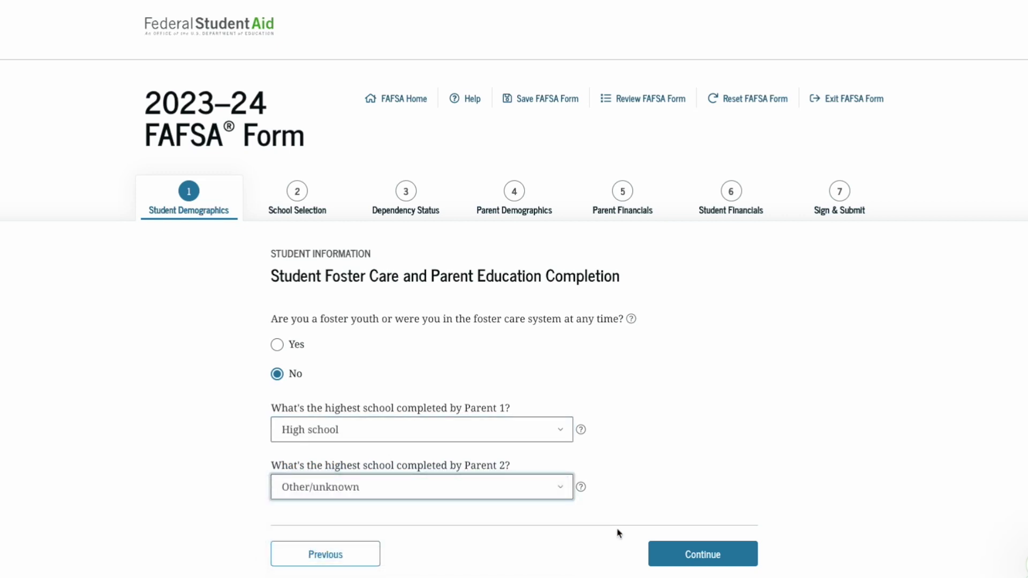
left_click(696, 558)
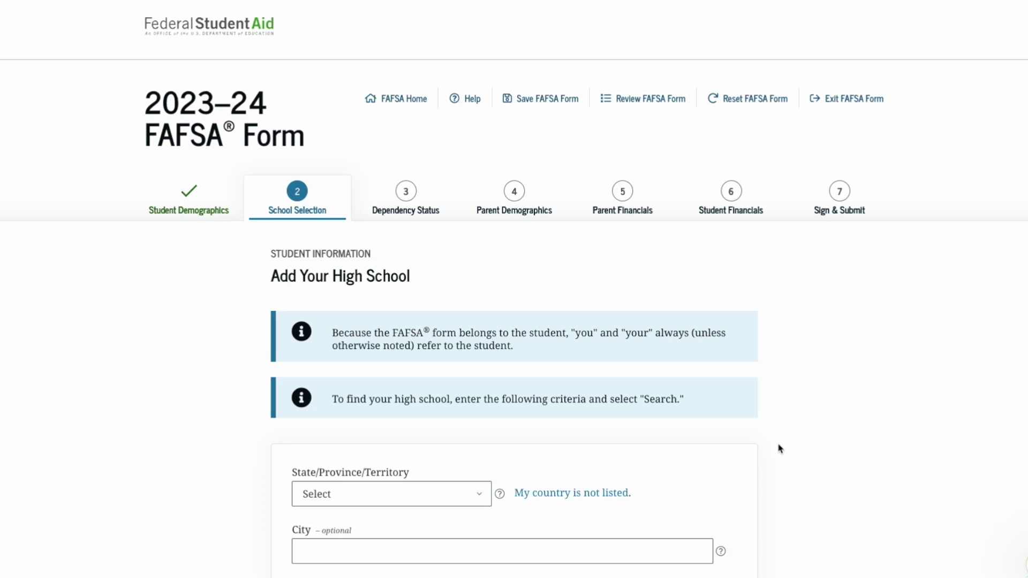
Search Florida high schools for 'hialeah-miami'.
scroll(779, 449, "down", 4)
left_click(480, 290)
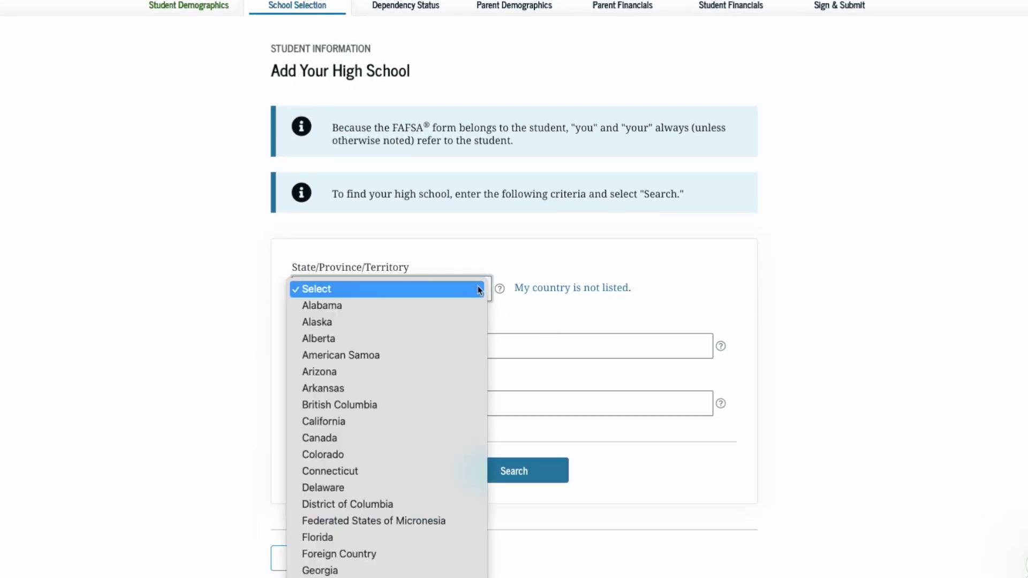
left_click(389, 535)
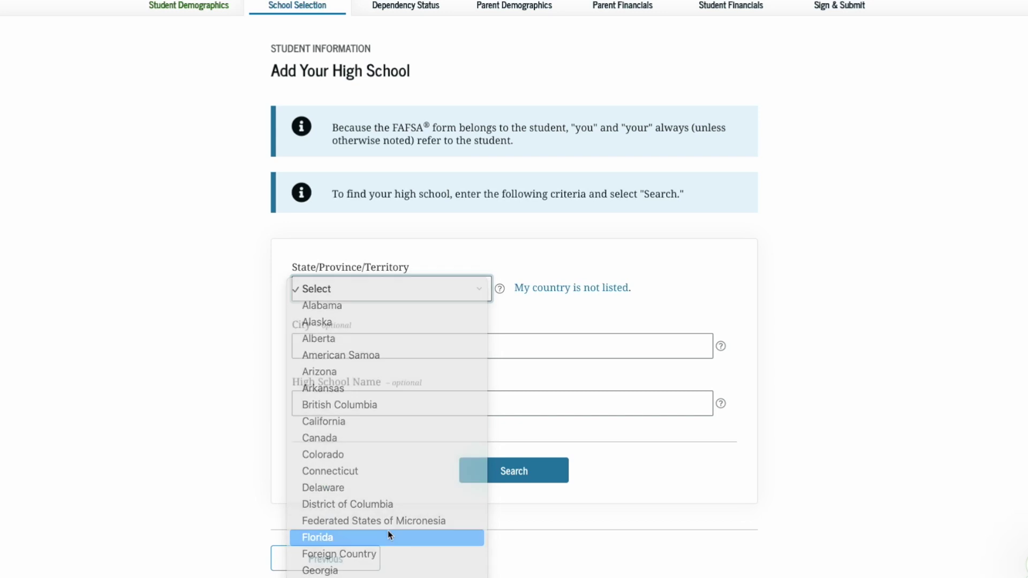
left_click(375, 402)
type("hi")
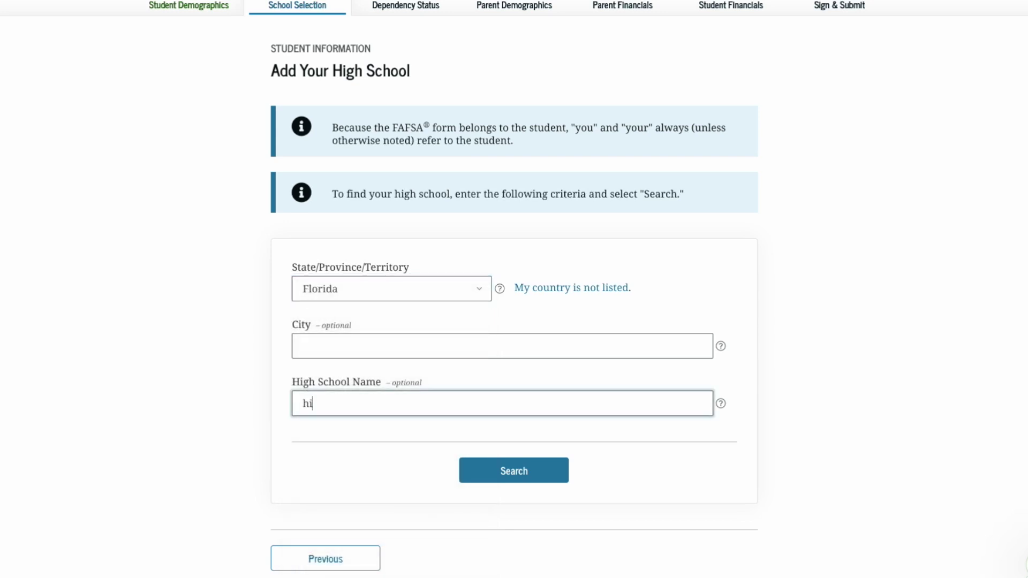
type("aleah-miami")
left_click(482, 465)
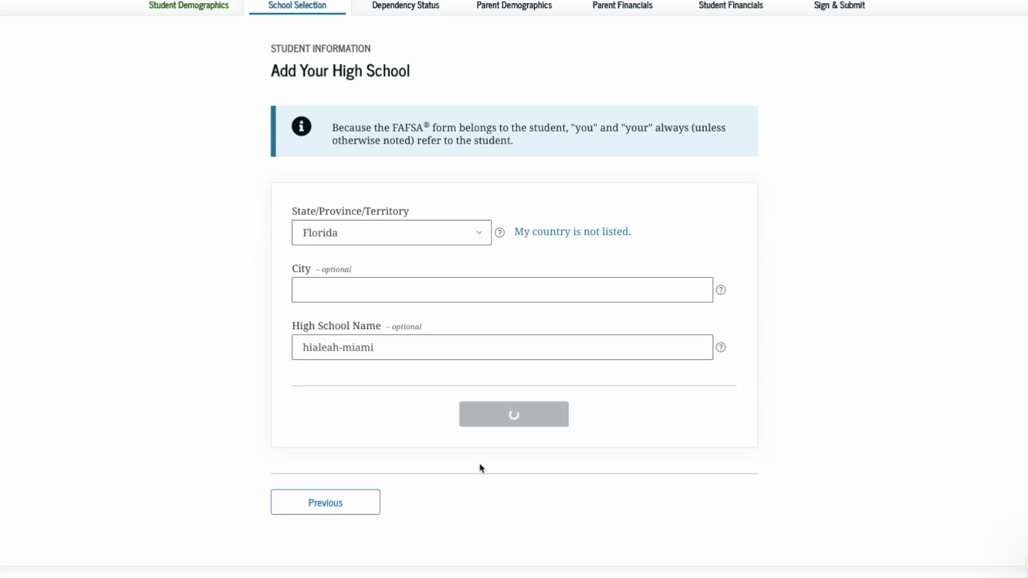
Select Hialeah-Miami Lakes Senior High and confirm it as the student's high school.
scroll(480, 468, "down", 2)
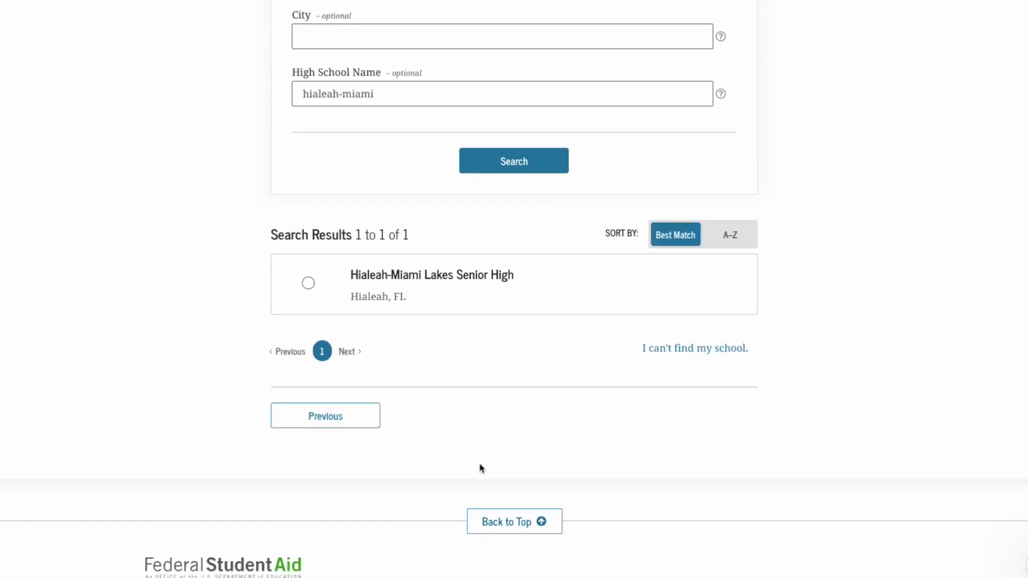
left_click(308, 285)
left_click(694, 417)
scroll(694, 416, "down", 3)
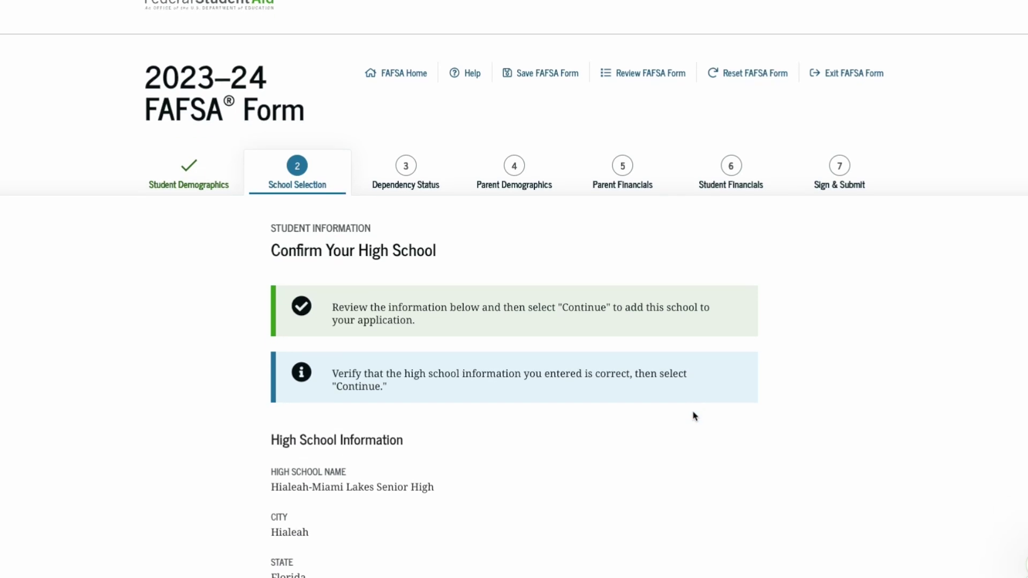
left_click(699, 537)
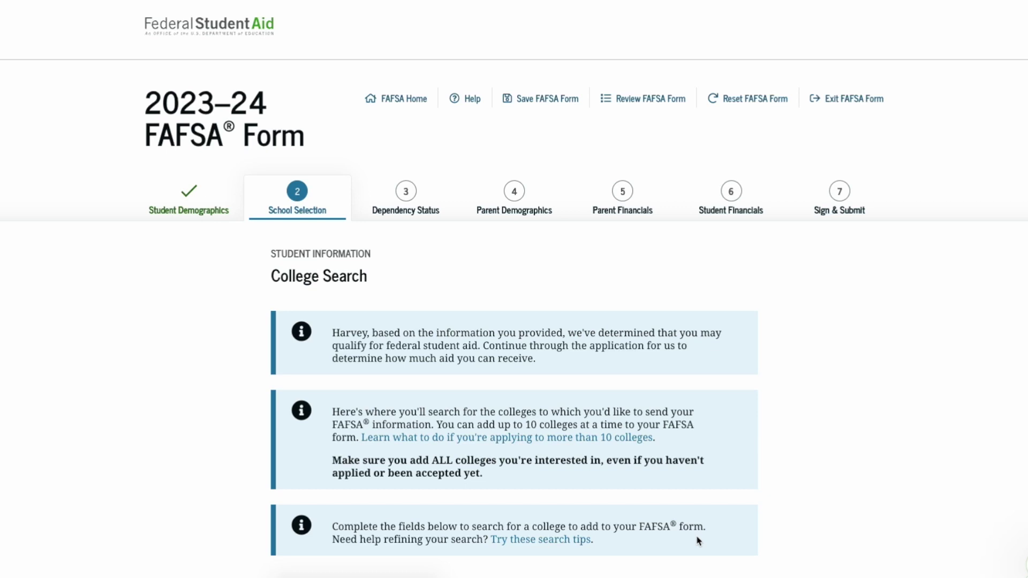
Search Florida colleges for 'stetson'.
scroll(699, 541, "down", 3)
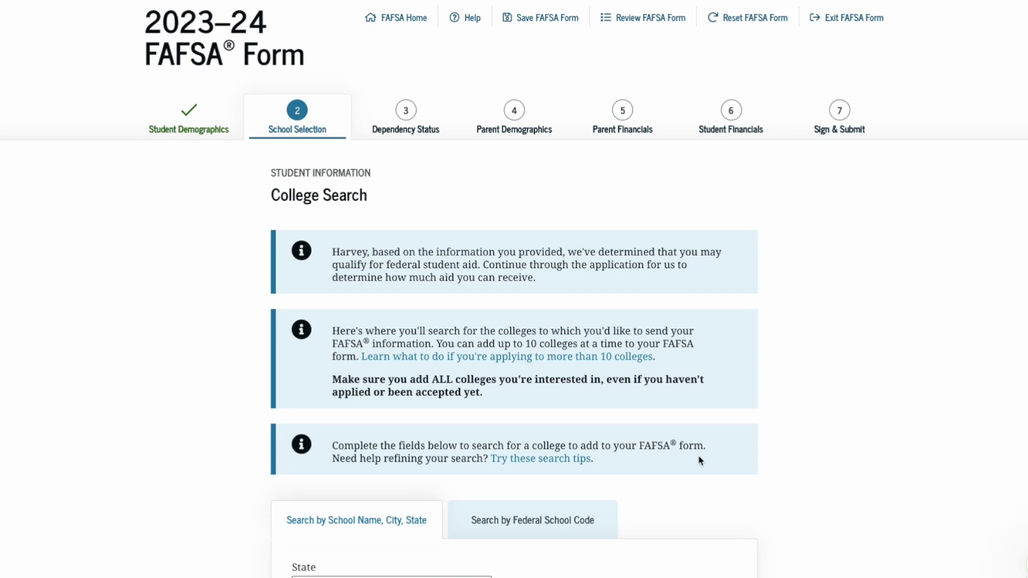
scroll(699, 460, "down", 1)
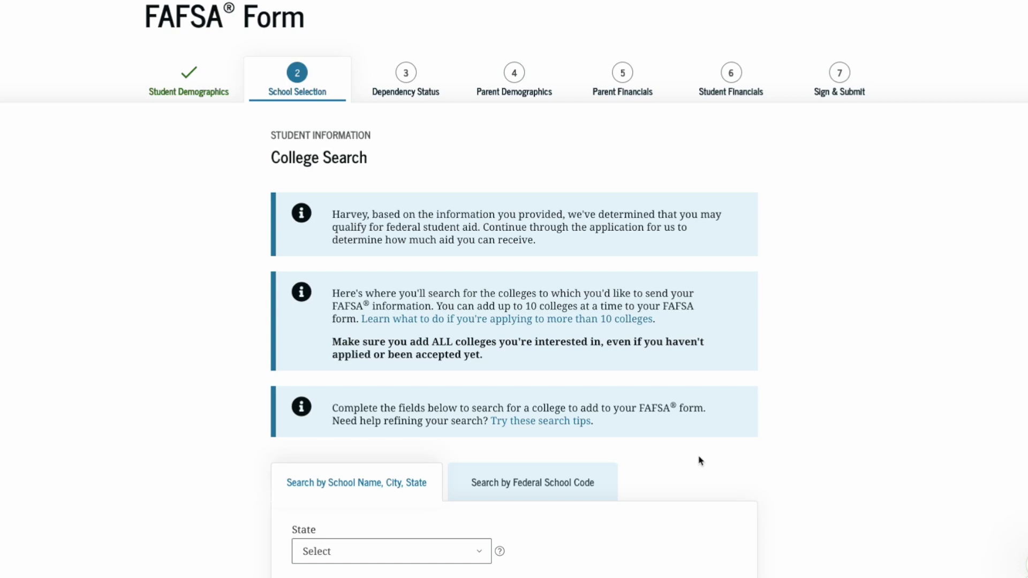
scroll(701, 461, "down", 5)
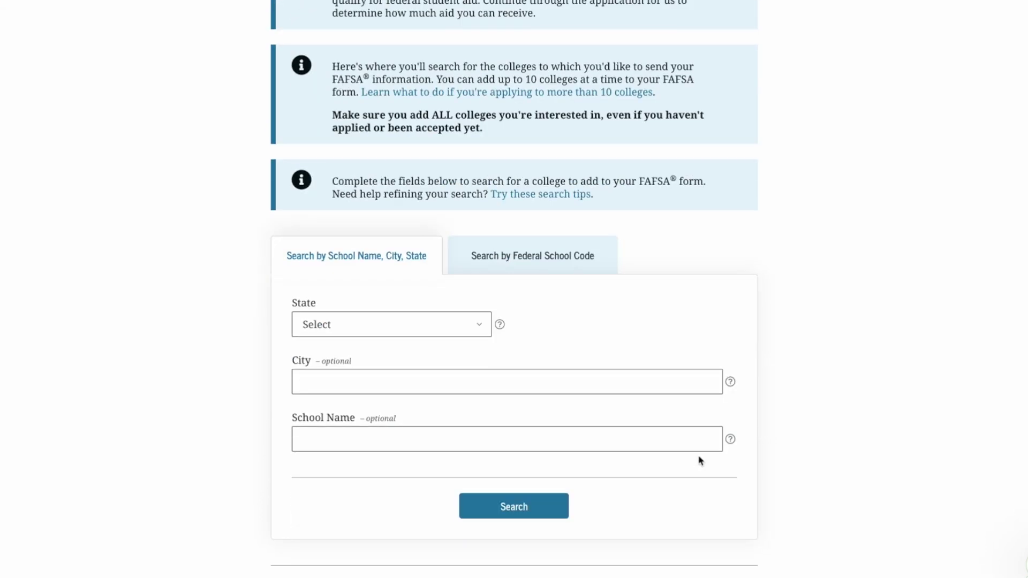
left_click(478, 263)
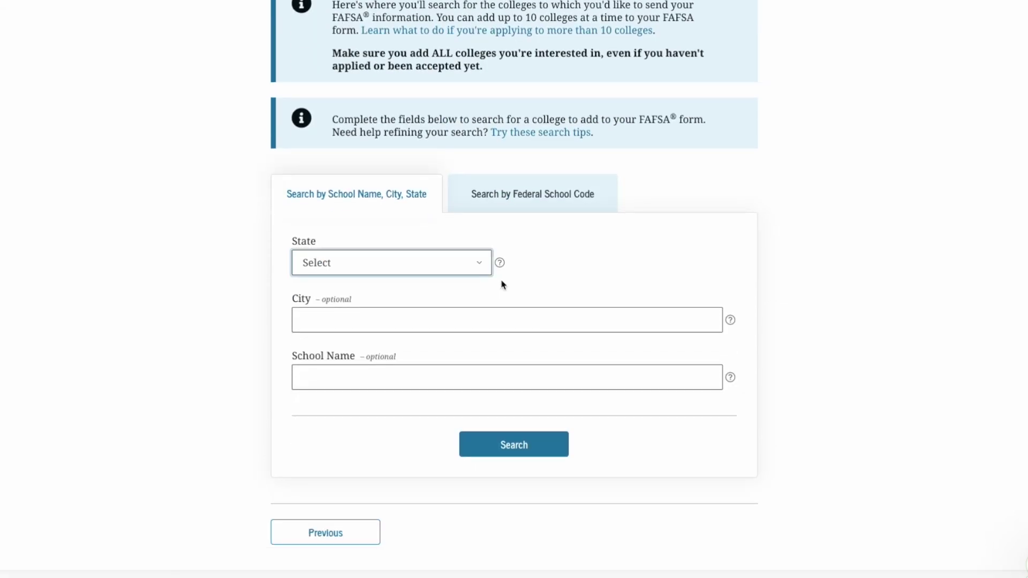
left_click(479, 266)
left_click(410, 482)
left_click(390, 375)
type("stetson")
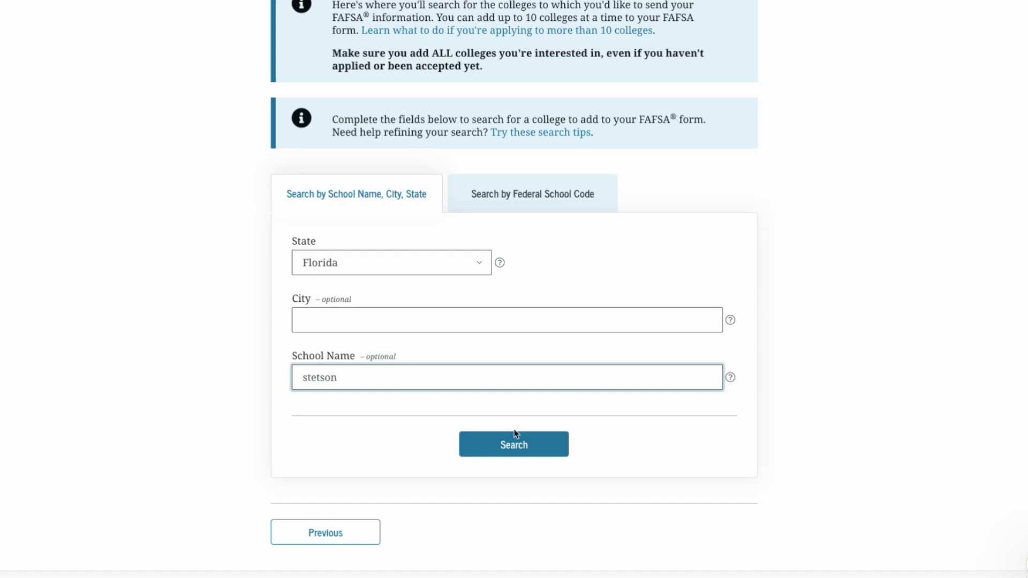
left_click(542, 449)
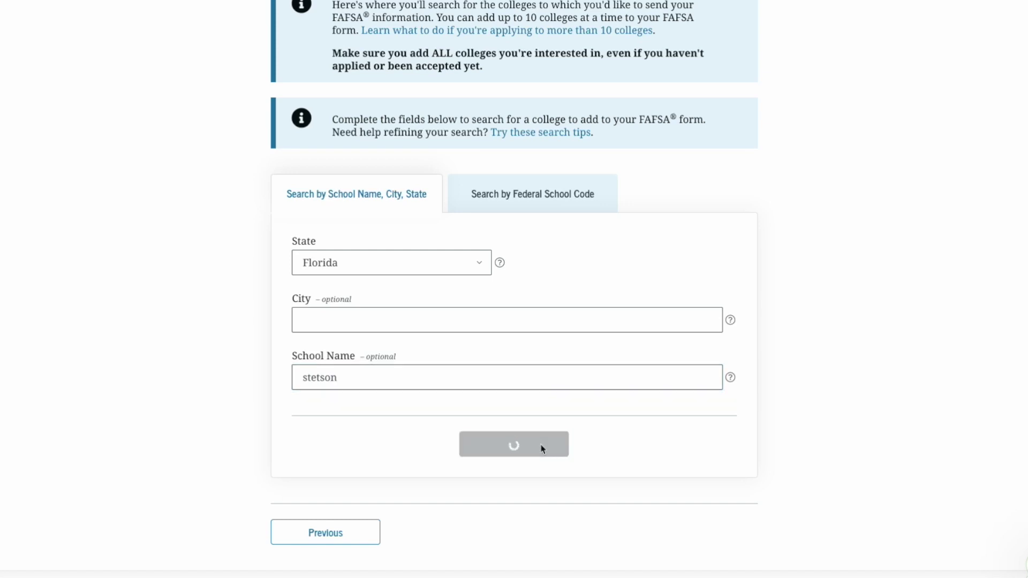
Tick Stetson University in the results and continue with it selected.
scroll(541, 449, "down", 3)
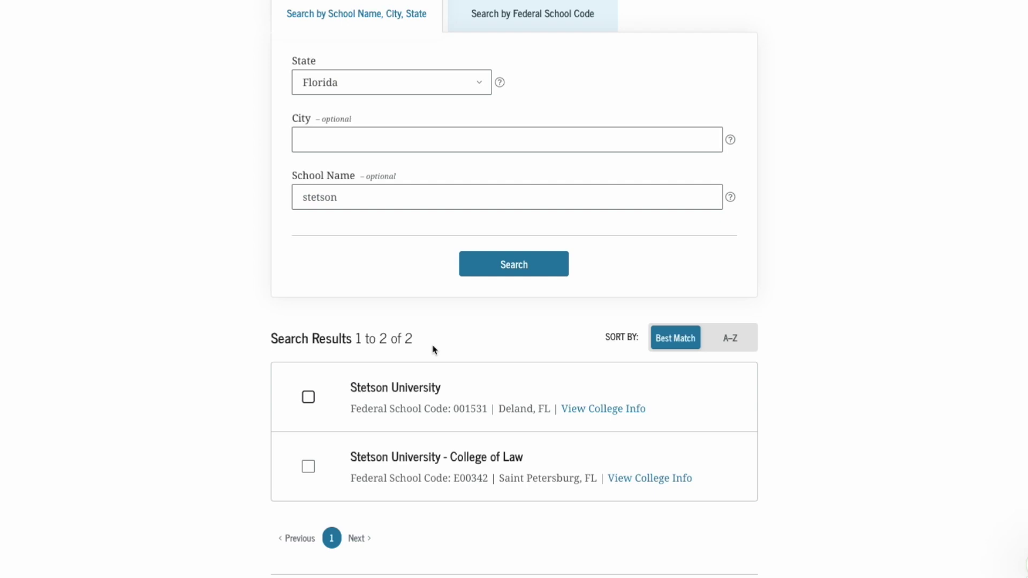
left_click(308, 399)
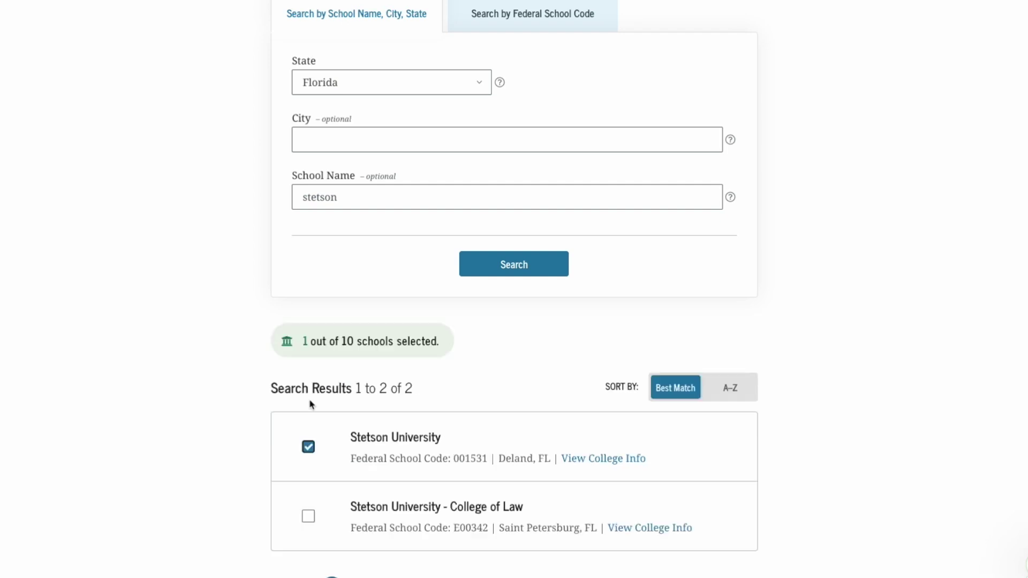
scroll(508, 433, "down", 2)
left_click(694, 542)
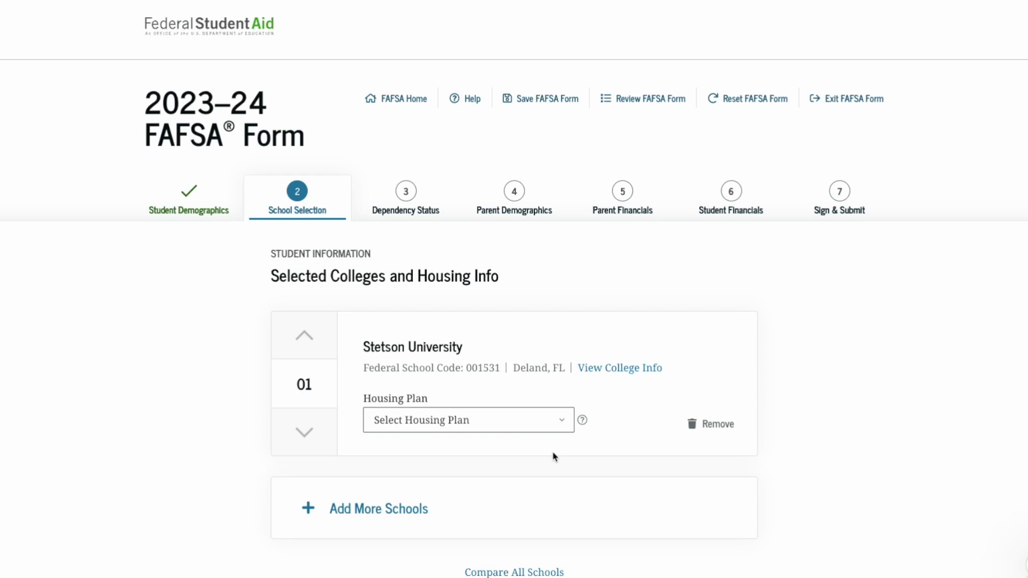
Set Stetson's housing plan to On Campus.
left_click(567, 417)
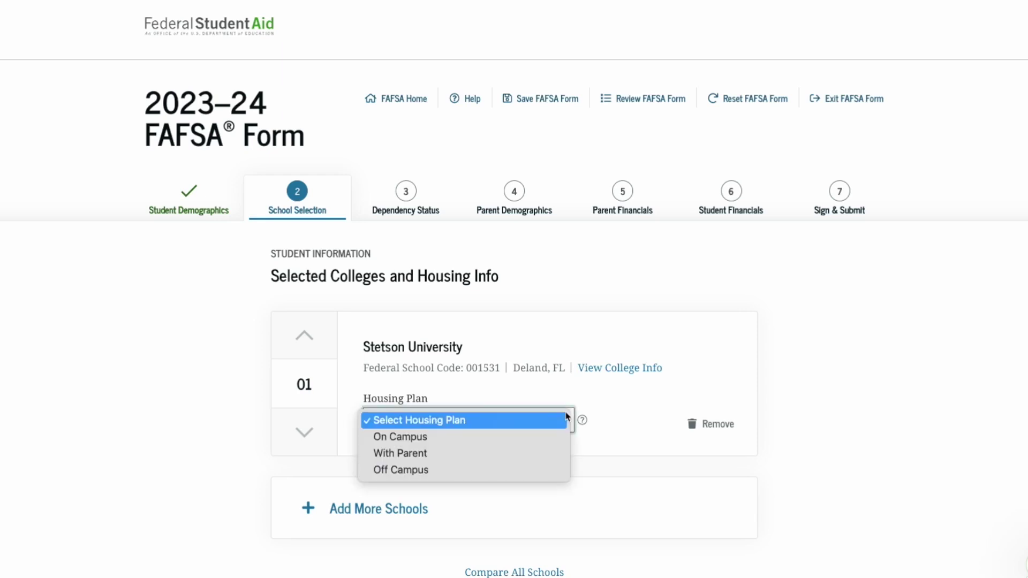
left_click(547, 435)
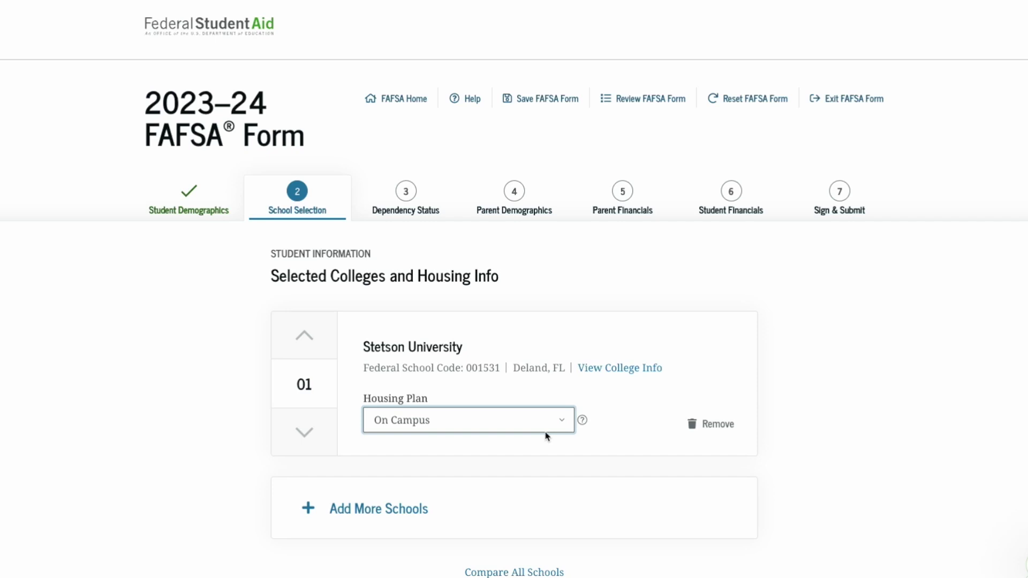
scroll(547, 435, "down", 2)
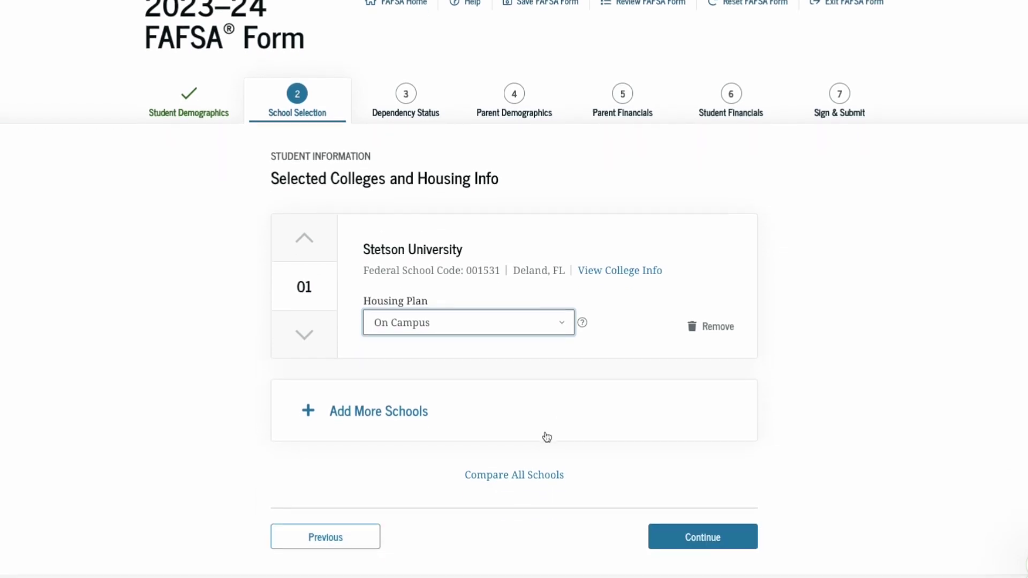
Search Georgia colleges for 'emory' and add Emory to the selected schools.
left_click(390, 414)
scroll(390, 411, "down", 6)
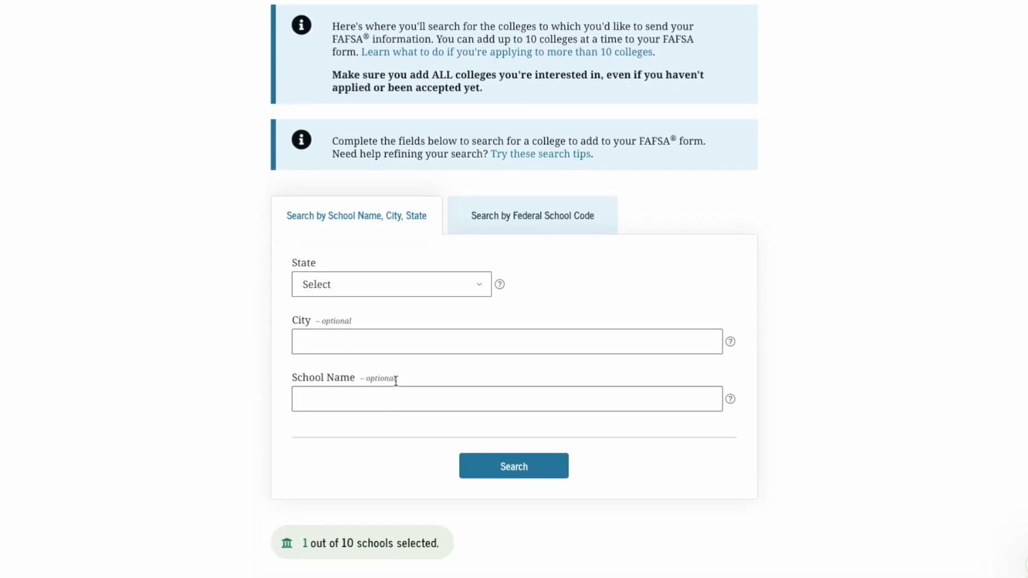
left_click(417, 288)
left_click(375, 534)
left_click(411, 398)
type("emory")
left_click(533, 466)
scroll(533, 466, "down", 6)
left_click(307, 303)
Continue with both colleges and set Emory's housing plan to On Campus.
left_click(702, 441)
scroll(622, 458, "down", 6)
left_click(554, 405)
left_click(550, 418)
scroll(550, 420, "down", 2)
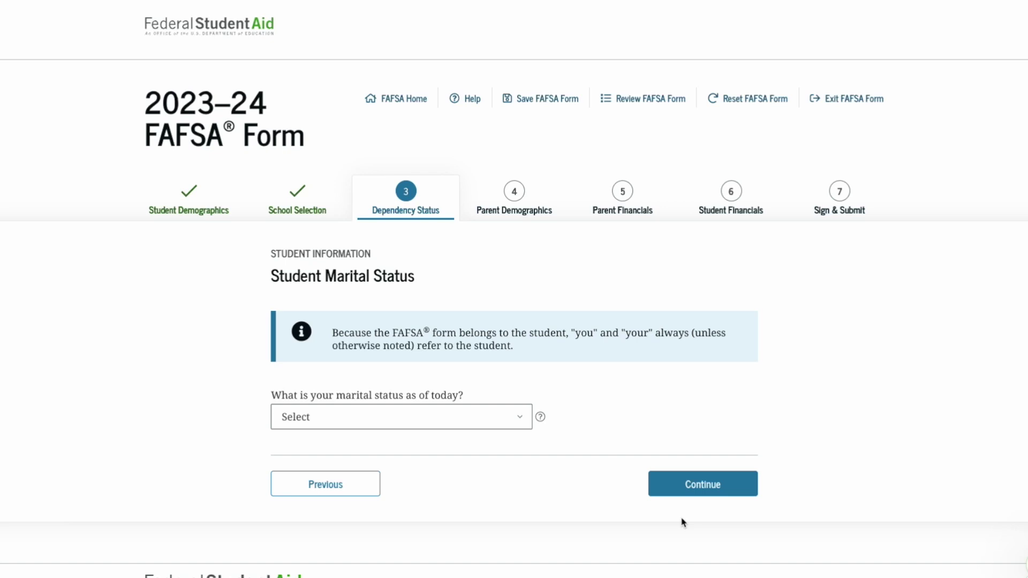
Set the student's marital status to Single and continue.
scroll(520, 406, "down", 1)
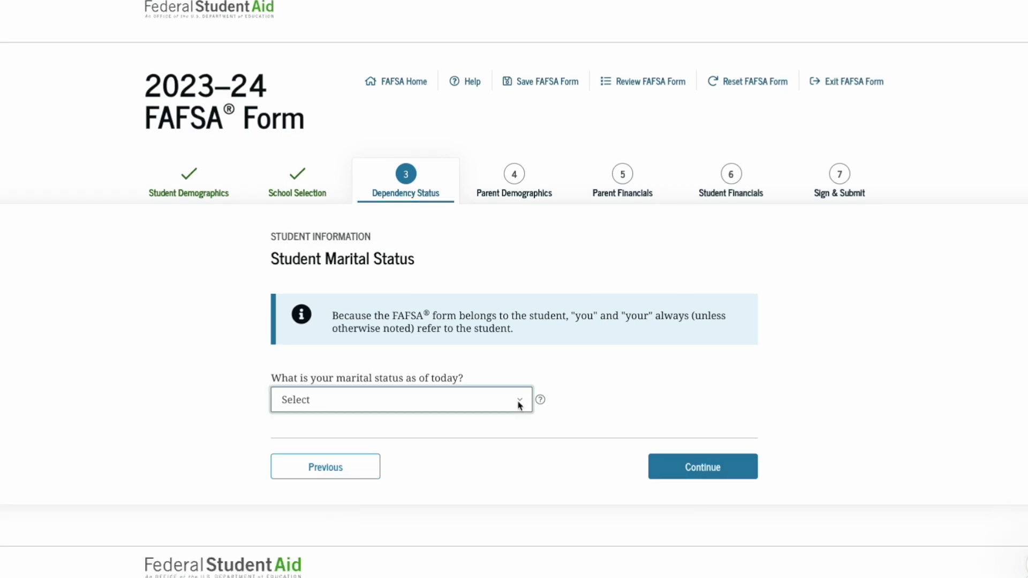
left_click(521, 404)
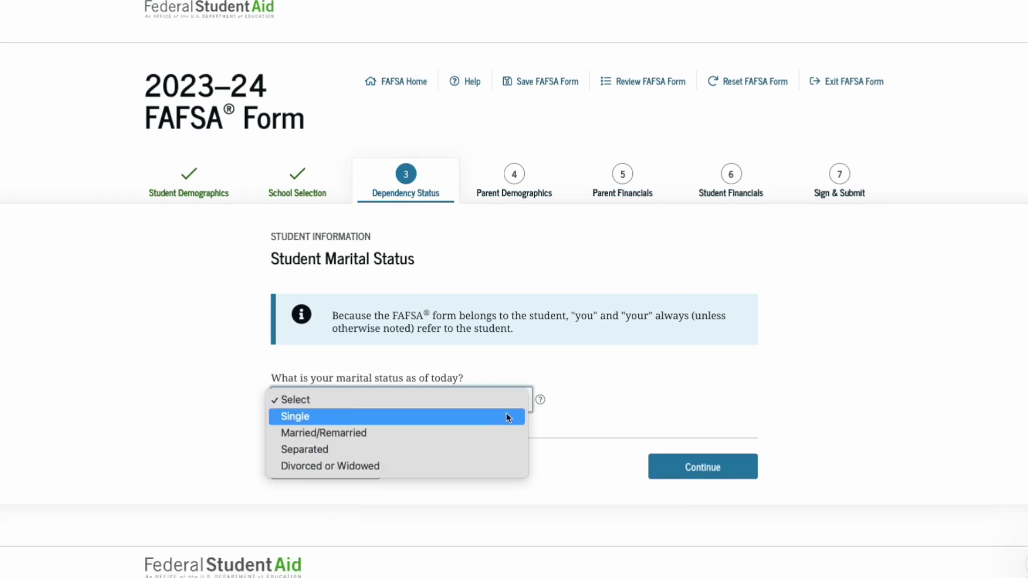
left_click(506, 416)
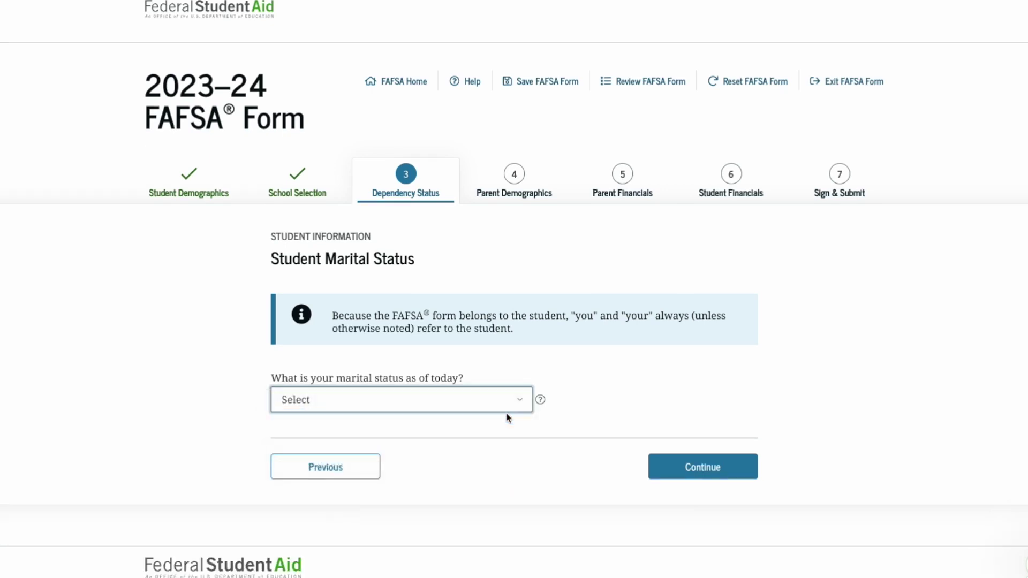
left_click(687, 469)
Answer No to having dependent children and No to having other dependents.
scroll(687, 469, "down", 2)
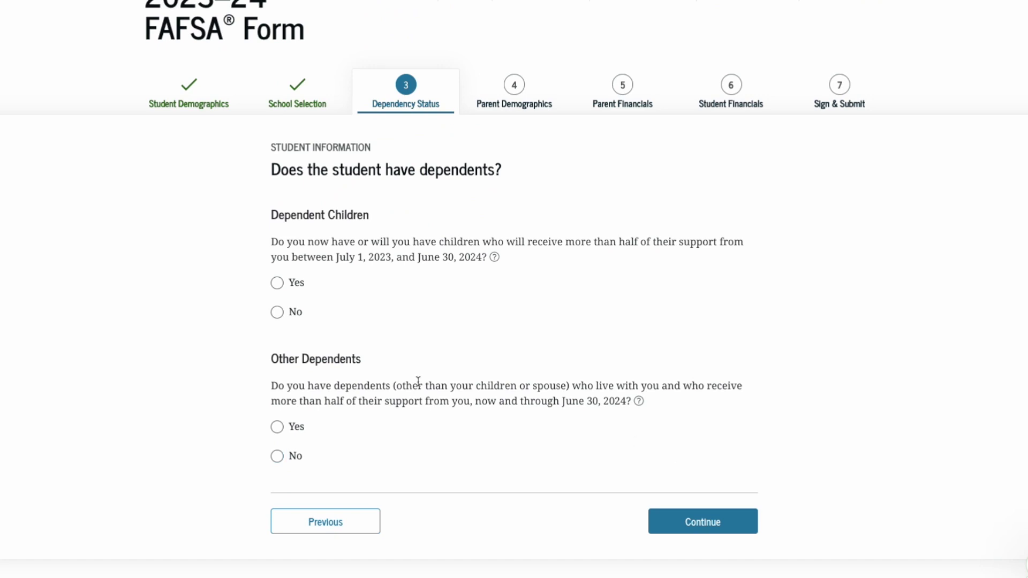
left_click(278, 314)
left_click(279, 457)
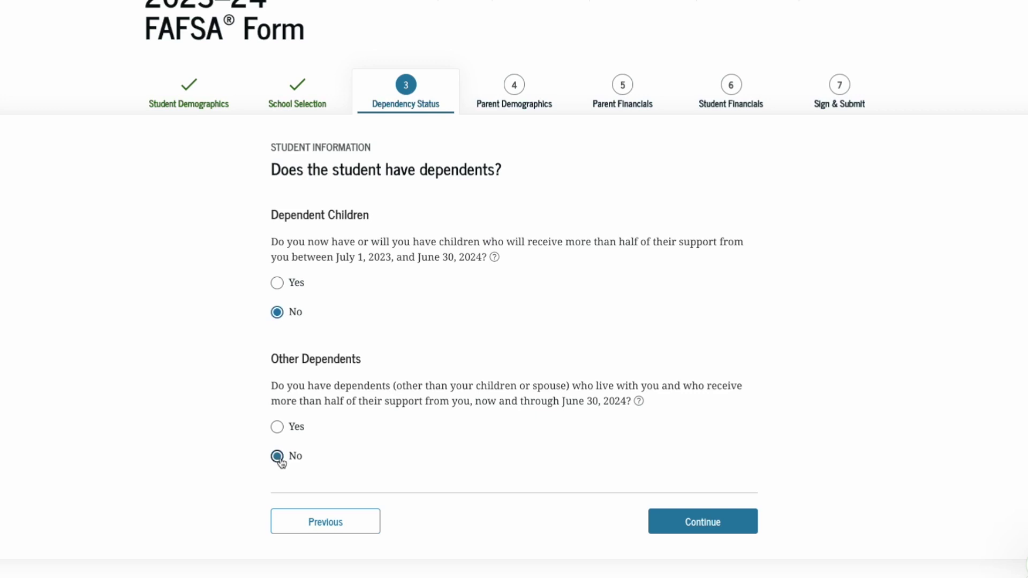
left_click(694, 524)
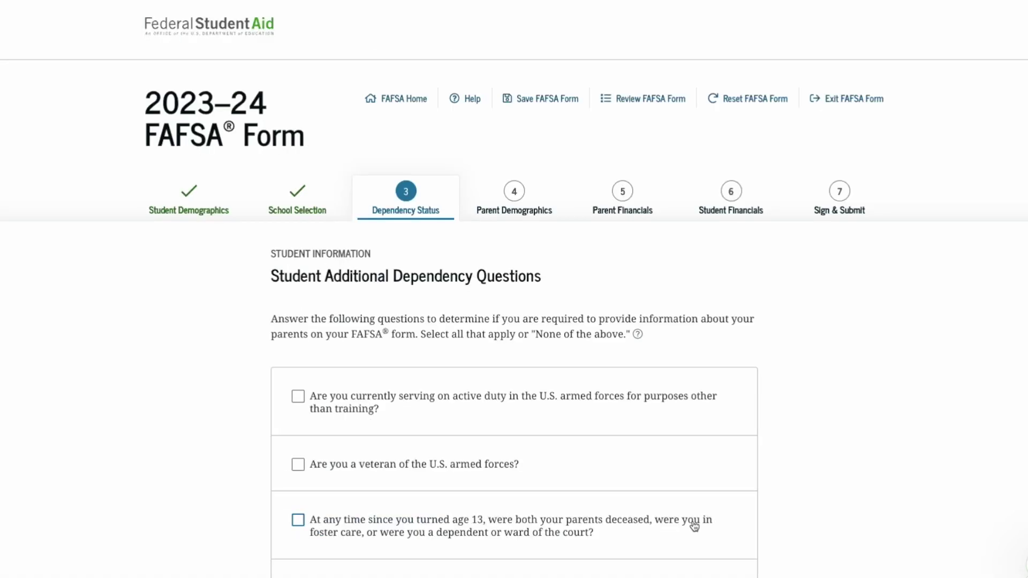
Answer None of the above for the dependency situations and continue.
scroll(695, 527, "down", 4)
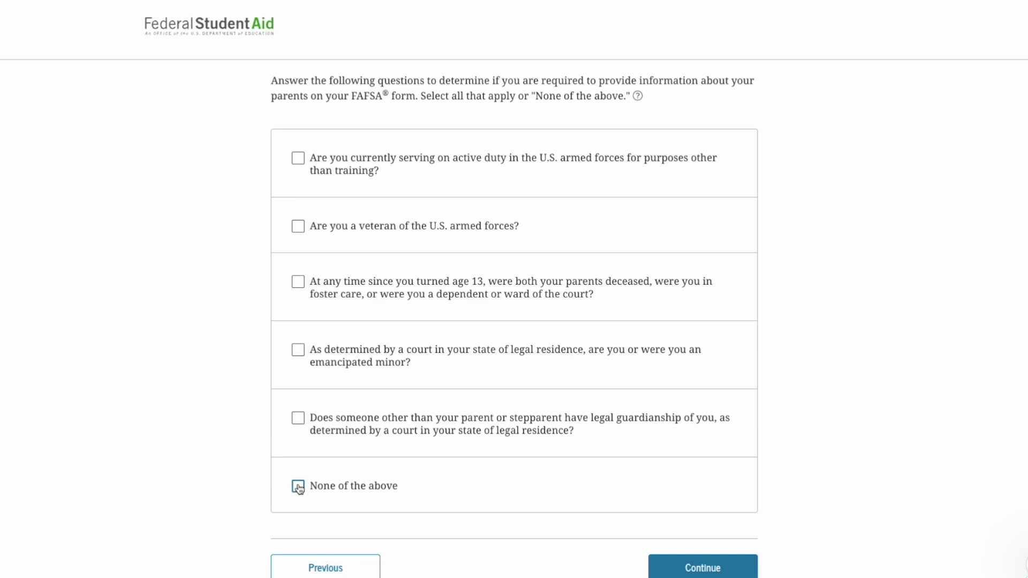
left_click(299, 489)
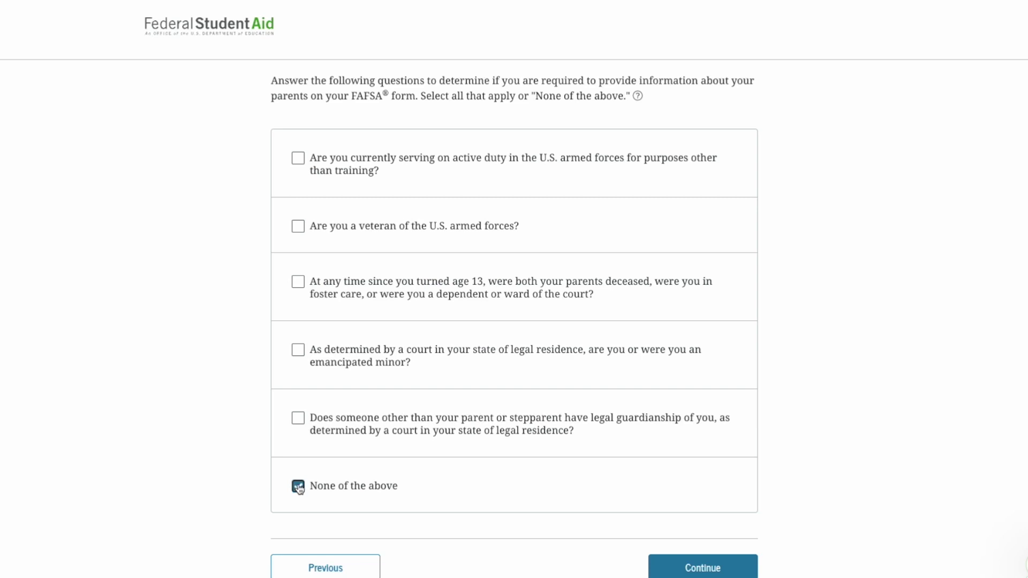
left_click(694, 568)
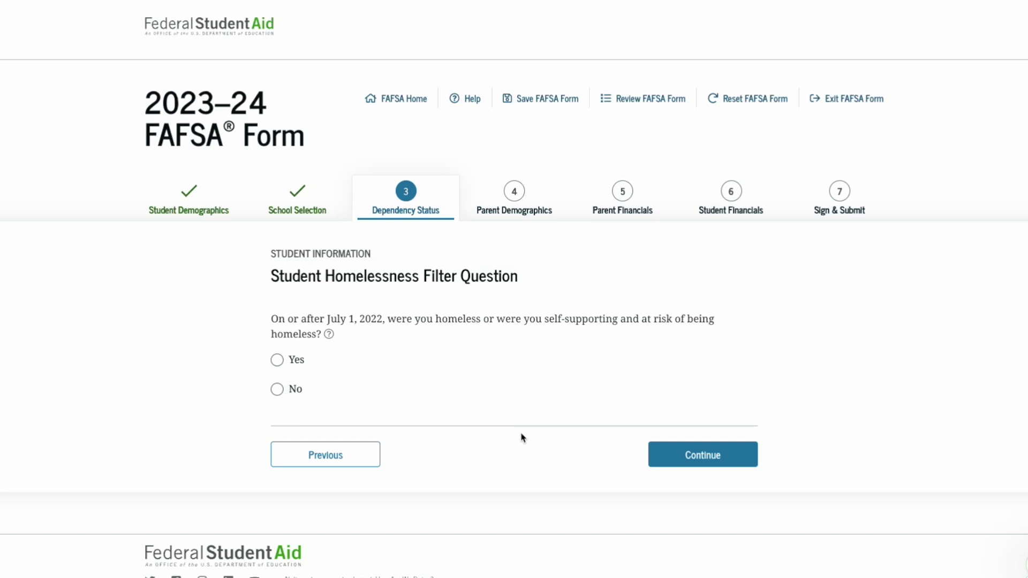
Answer No to the student homelessness question and continue.
left_click(277, 390)
left_click(703, 457)
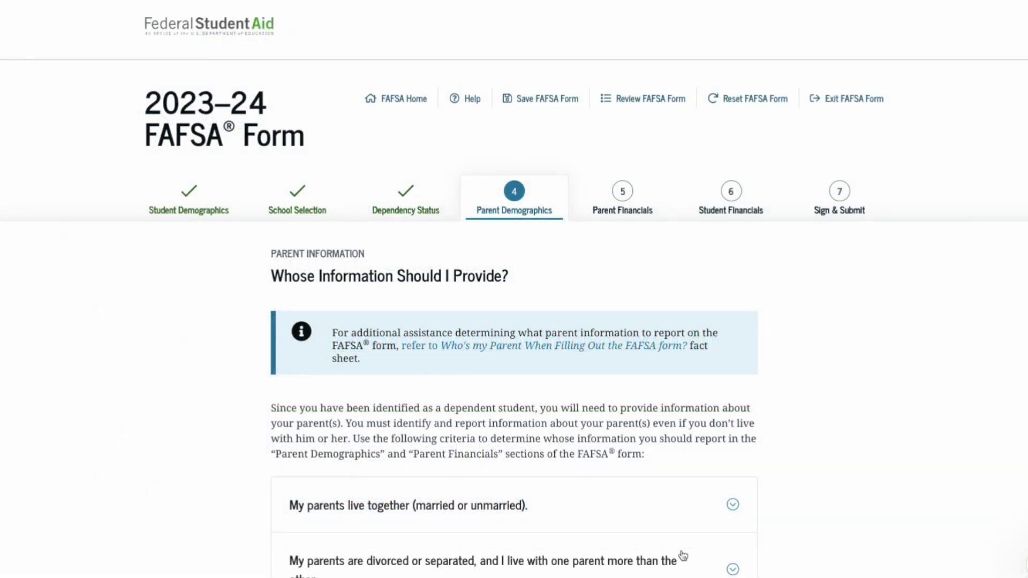
Move past the whose-information guidance and set parent marital status to Divorced or separated.
scroll(725, 525, "down", 5)
left_click(691, 487)
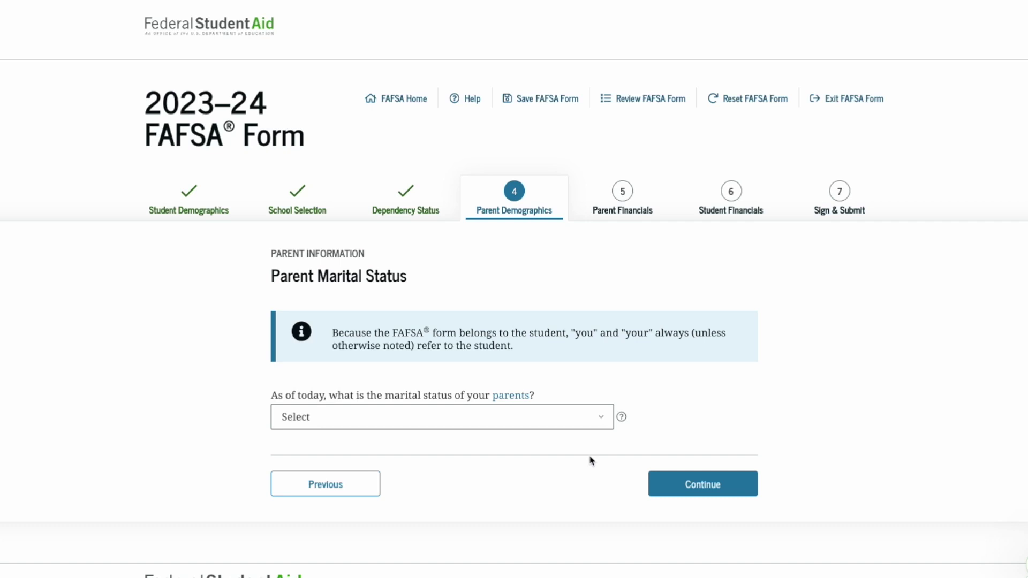
left_click(600, 418)
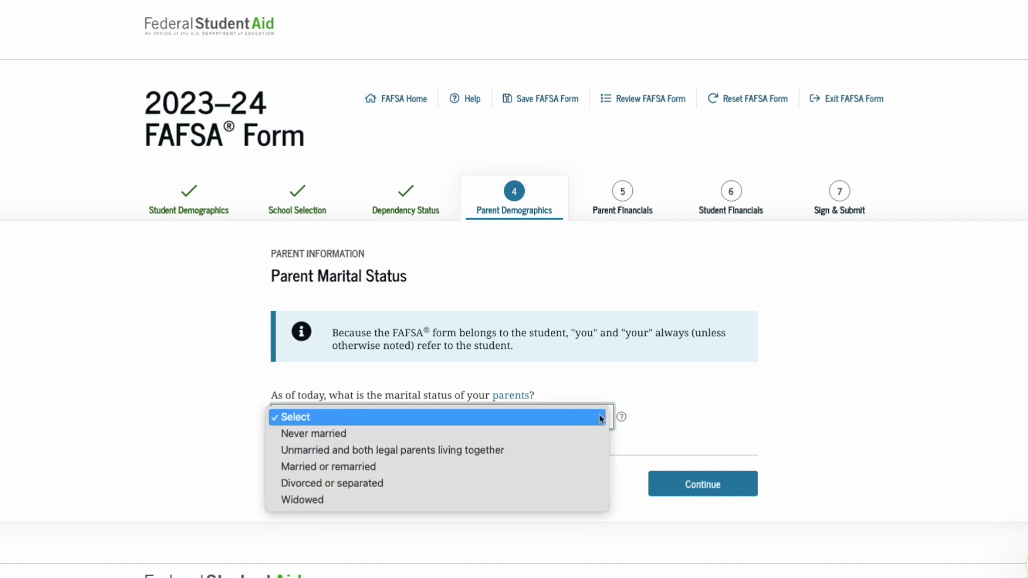
left_click(567, 483)
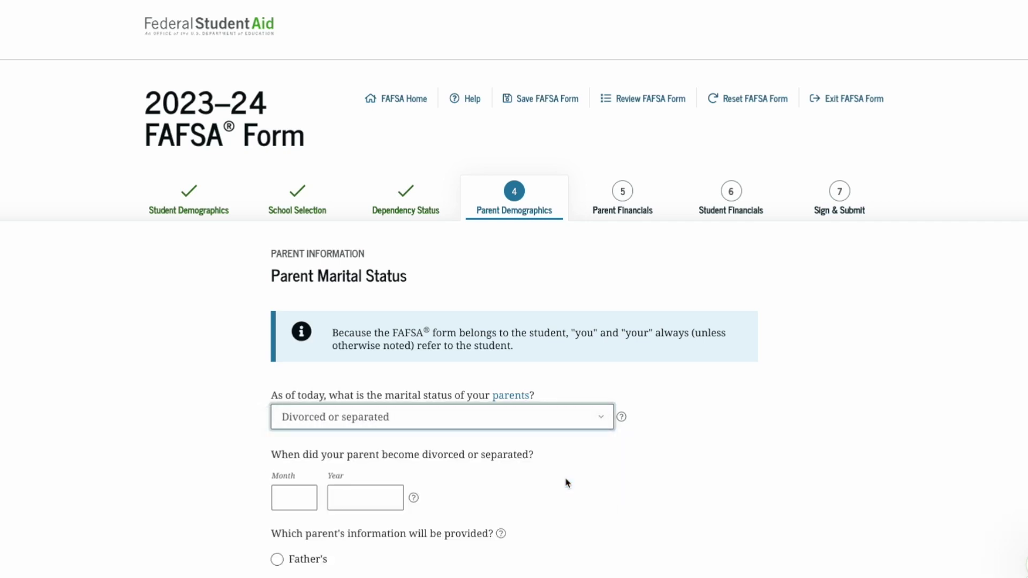
Enter 01/2019 as the marital status date and choose to report the mother's information.
scroll(568, 483, "down", 3)
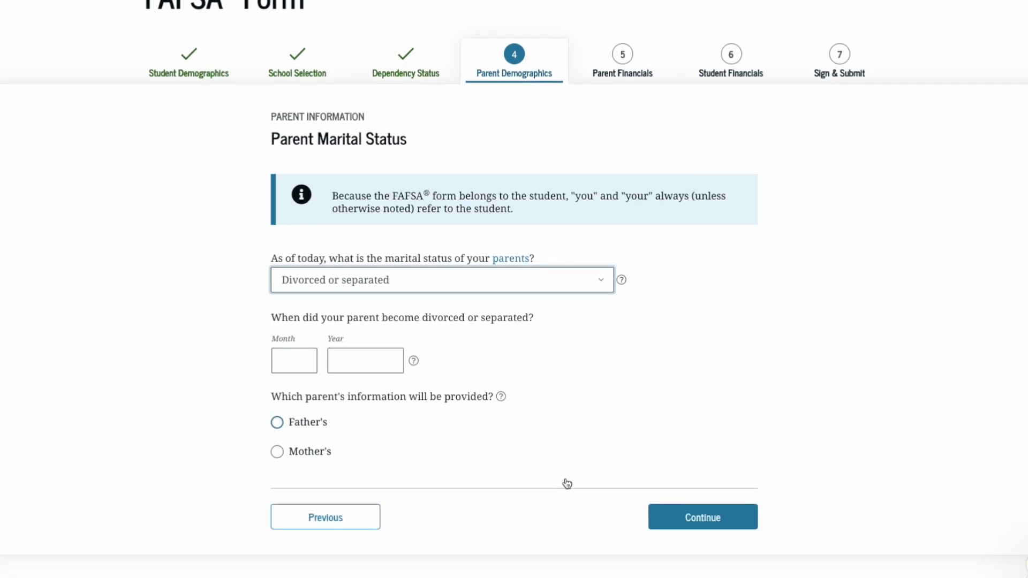
left_click(292, 360)
type("01")
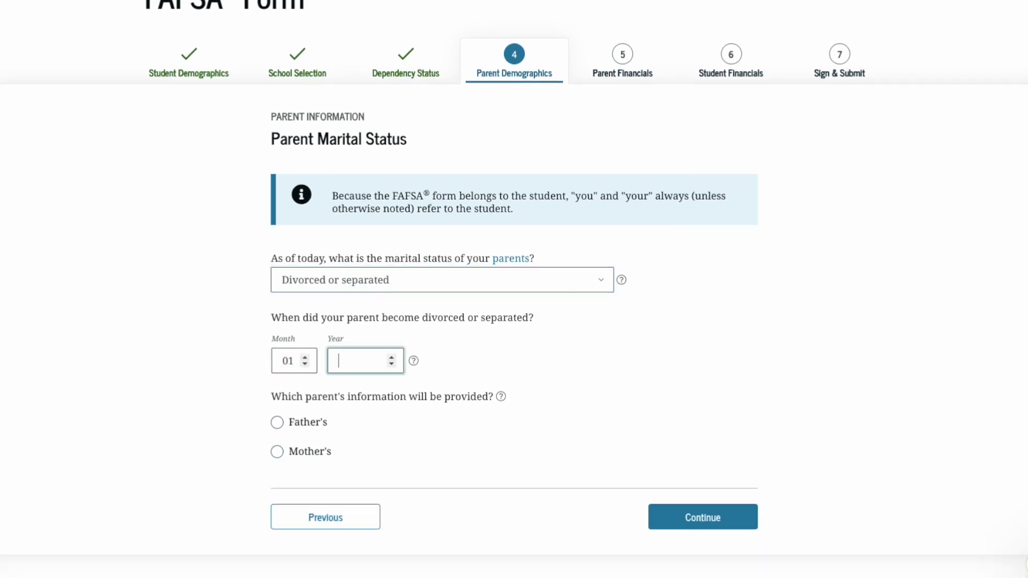
type("2019")
left_click(279, 455)
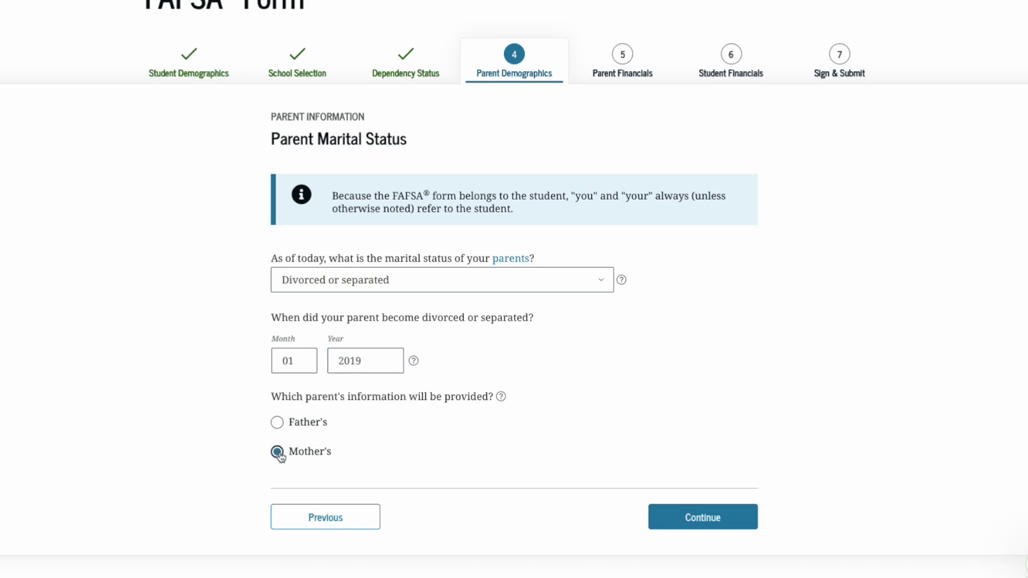
left_click(694, 519)
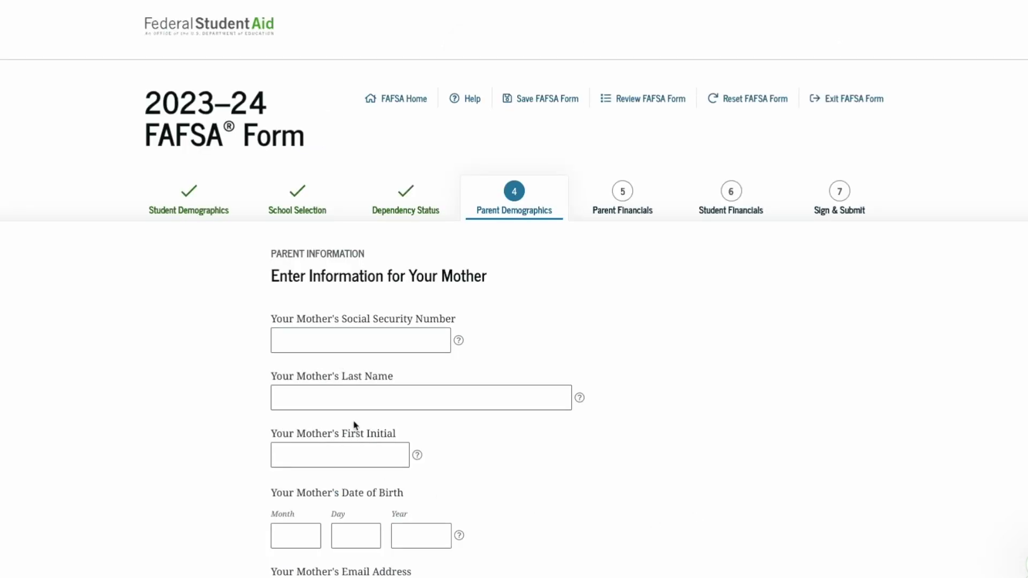
Enter the mother's Social Security number, last name and first initial.
scroll(355, 423, "down", 3)
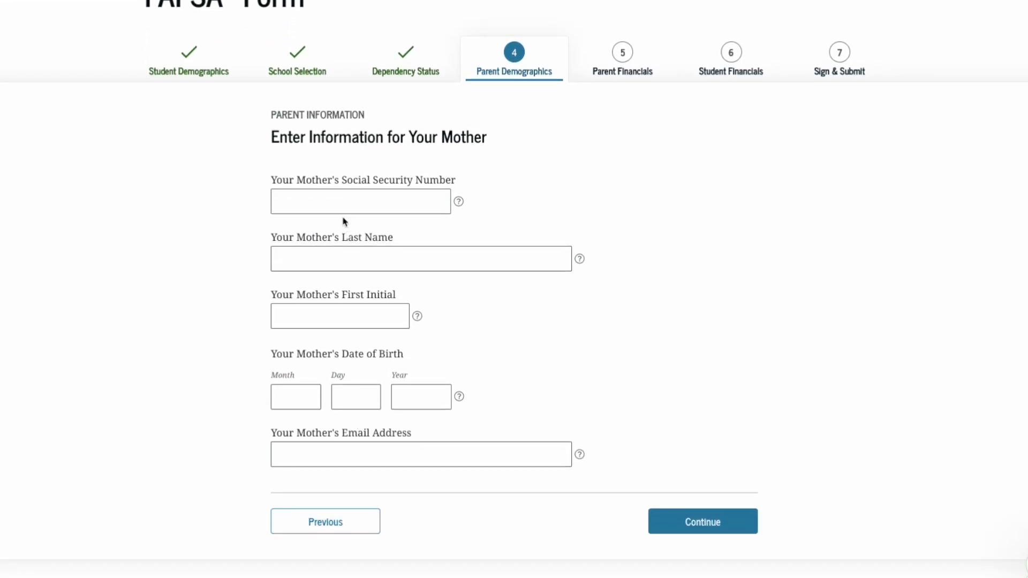
left_click(339, 202)
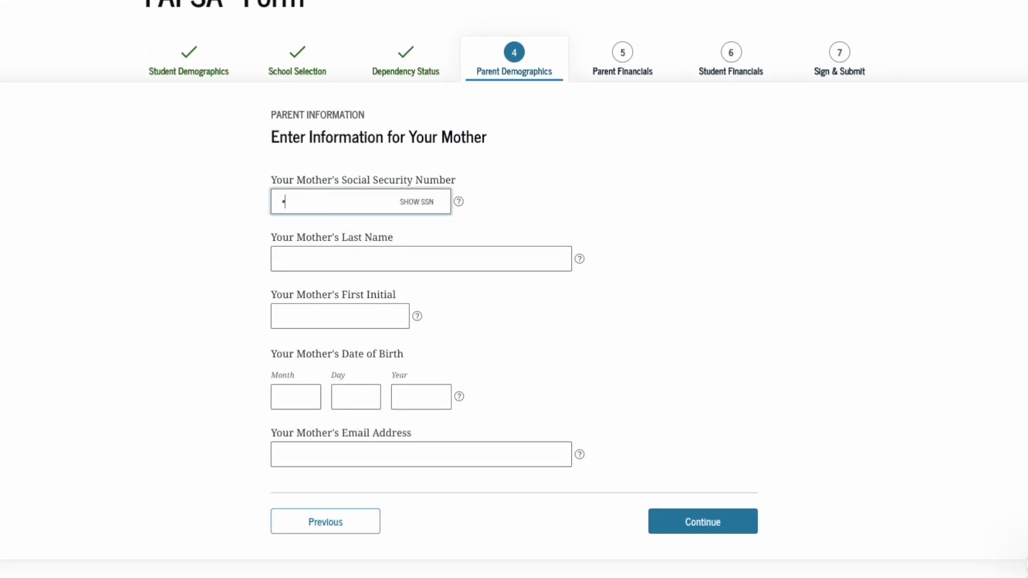
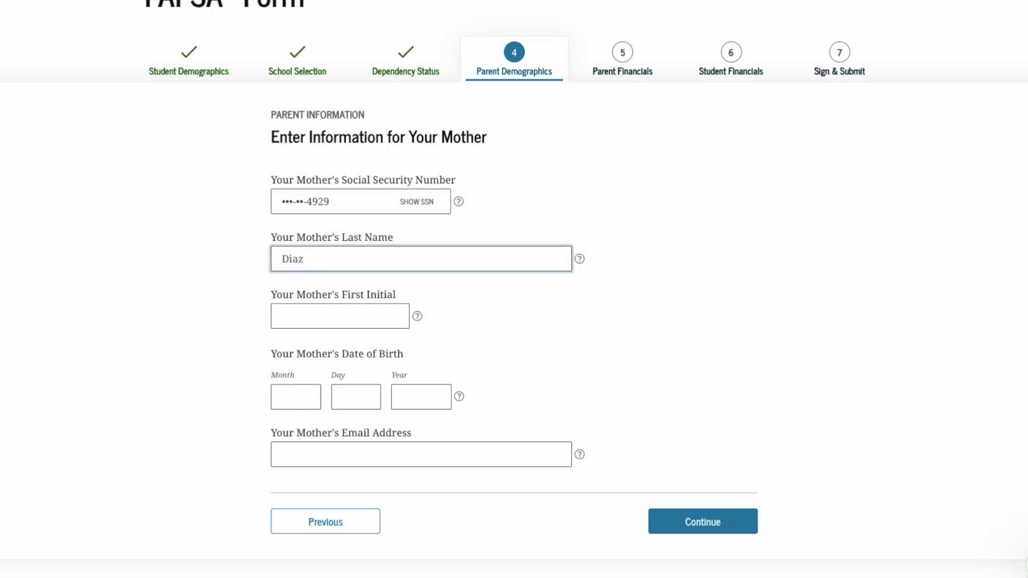
key("Tab")
key("Tab")
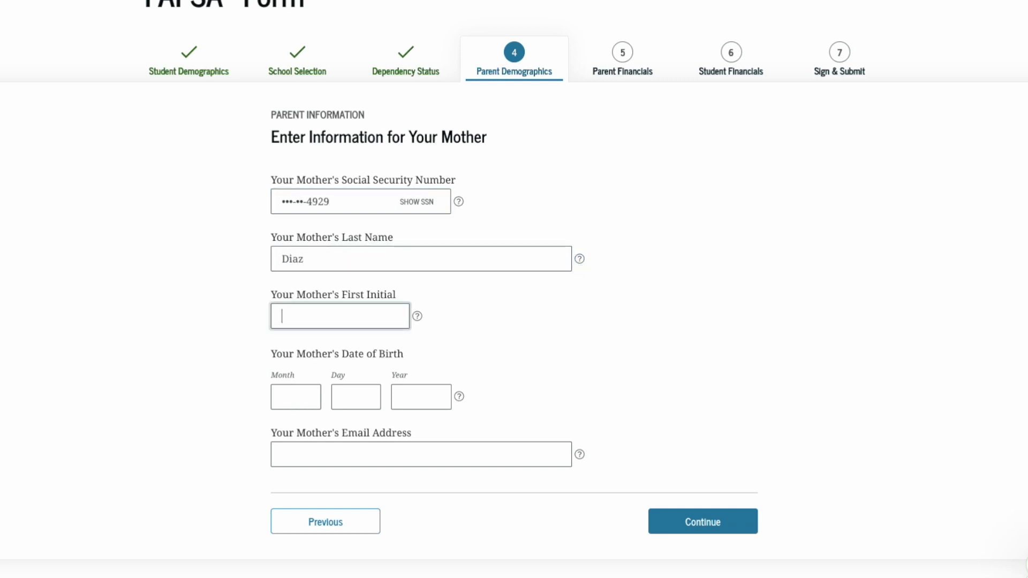
Enter the mother's month, day and year of birth and continue.
key("Tab")
key("Tab")
key("Tab")
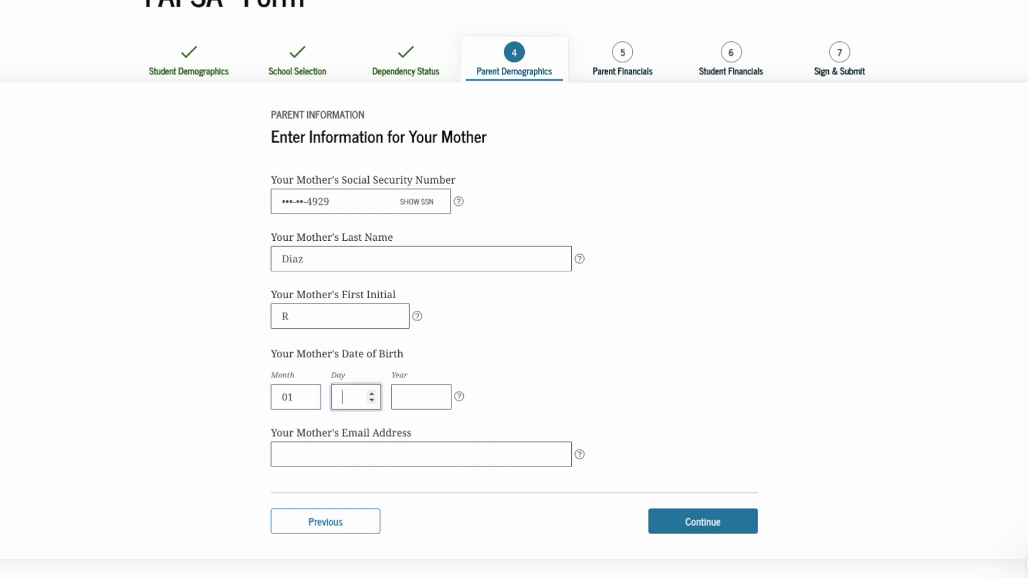
key("Tab")
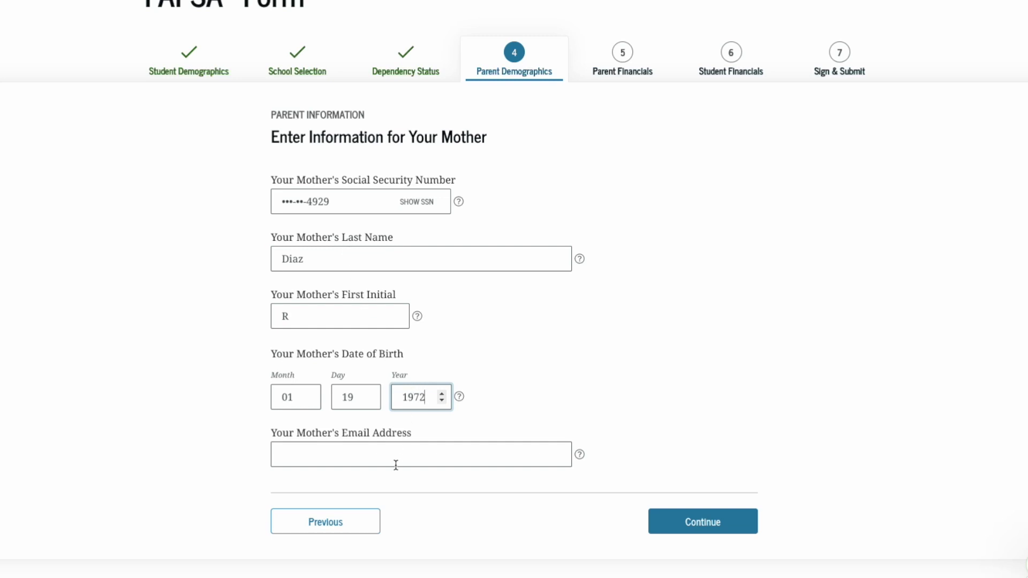
left_click(663, 521)
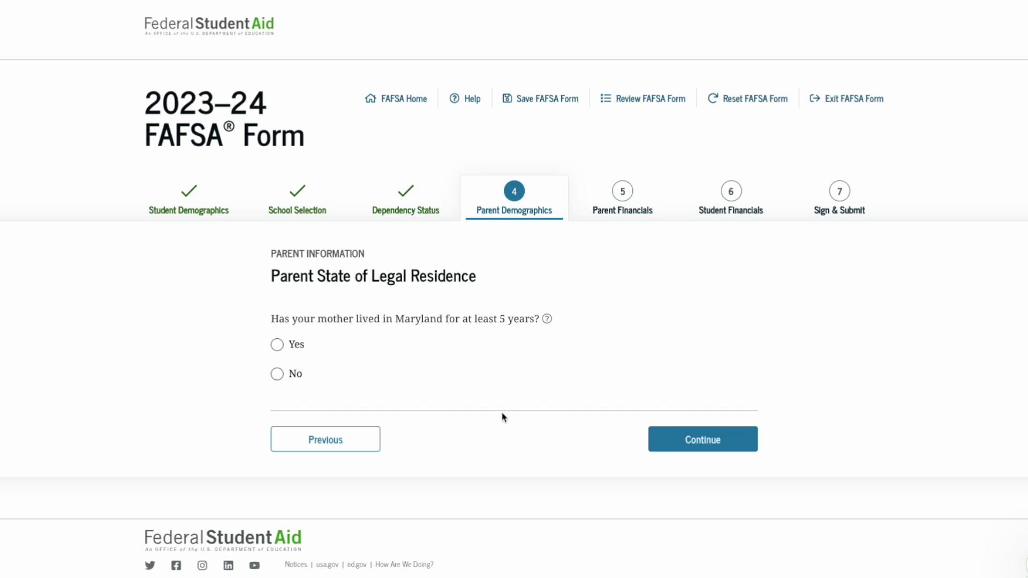
Answer Yes to the mother living in Maryland for at least 5 years, then continue.
left_click(280, 348)
left_click(277, 375)
scroll(311, 384, "down", 1)
key("Up")
left_click(690, 439)
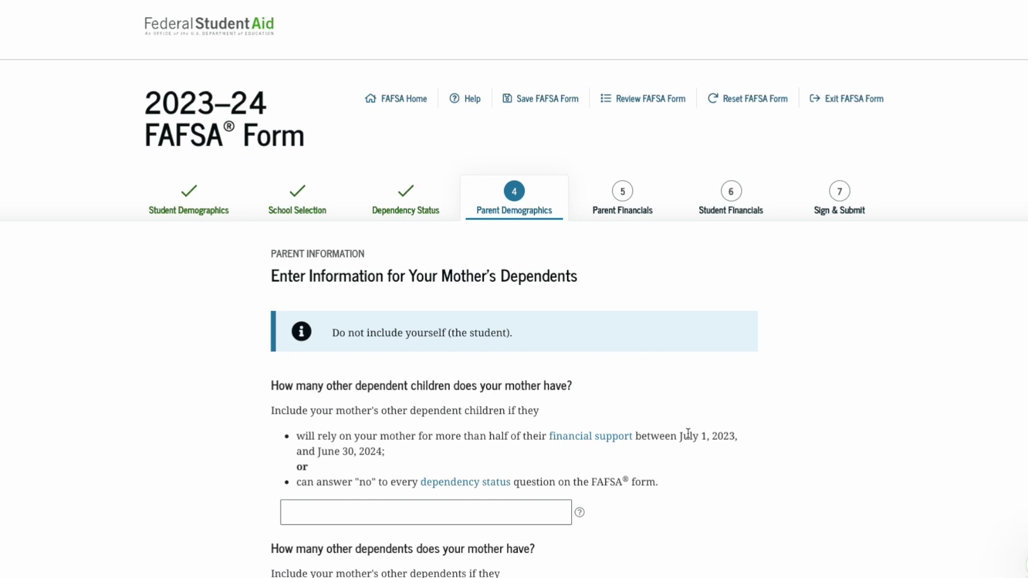
scroll(688, 433, "down", 3)
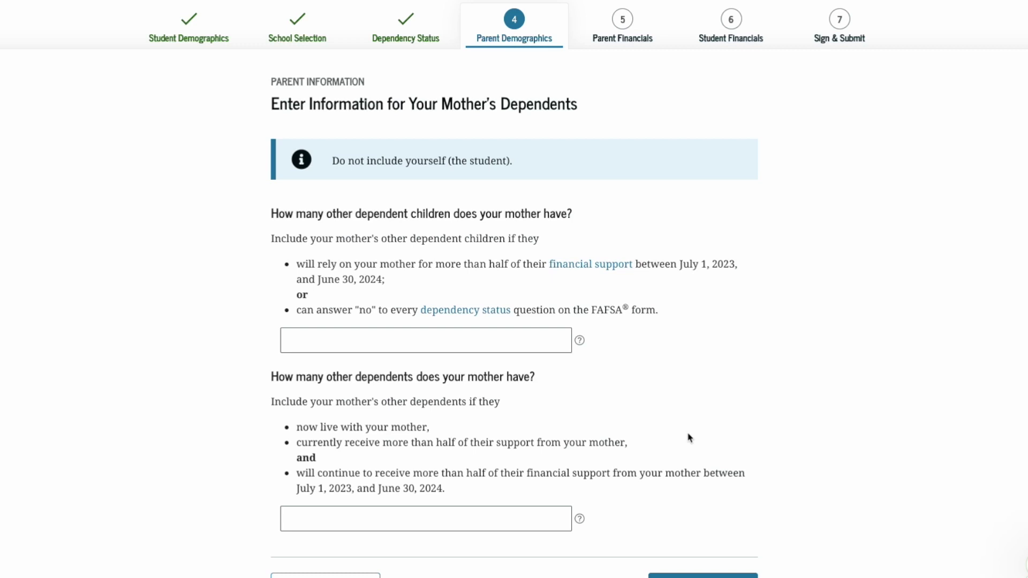
left_click(493, 315)
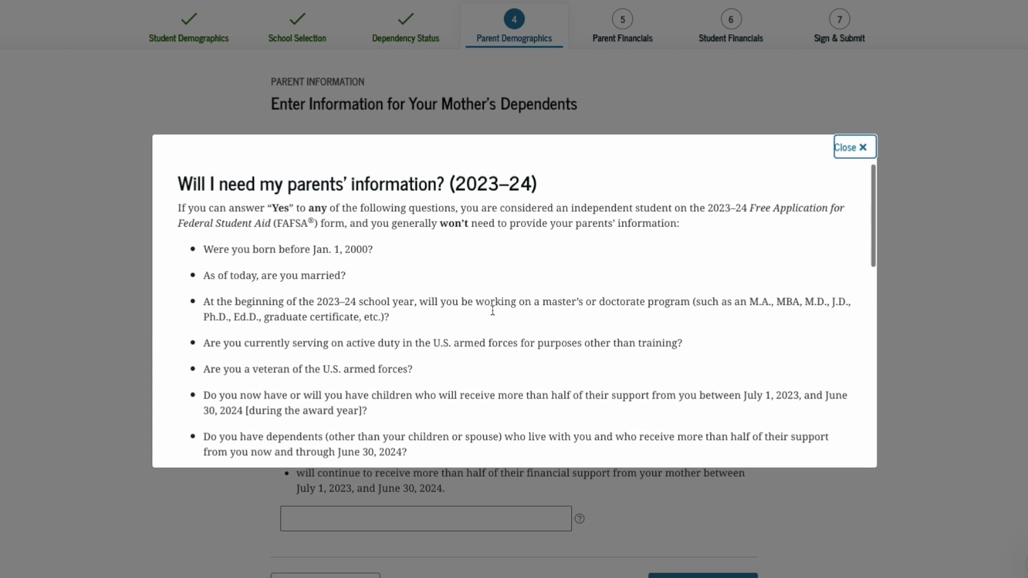
scroll(493, 311, "down", 1)
scroll(493, 314, "down", 1)
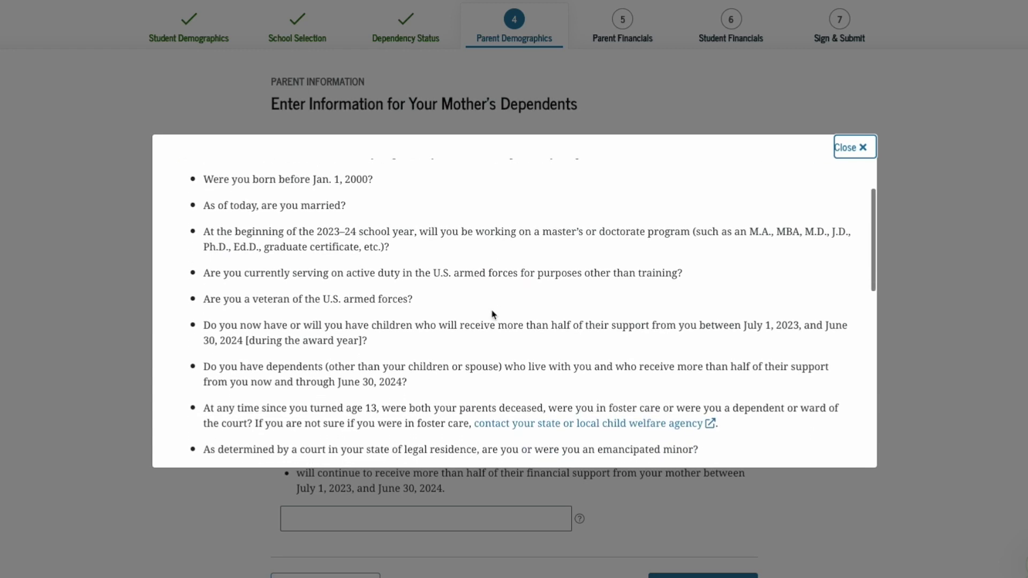
scroll(493, 315, "down", 1)
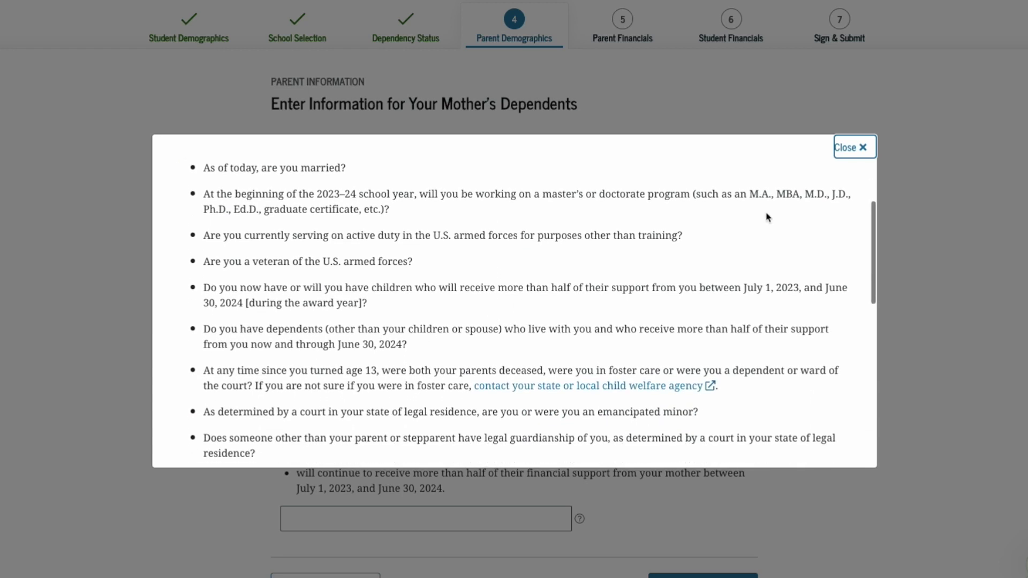
left_click(853, 151)
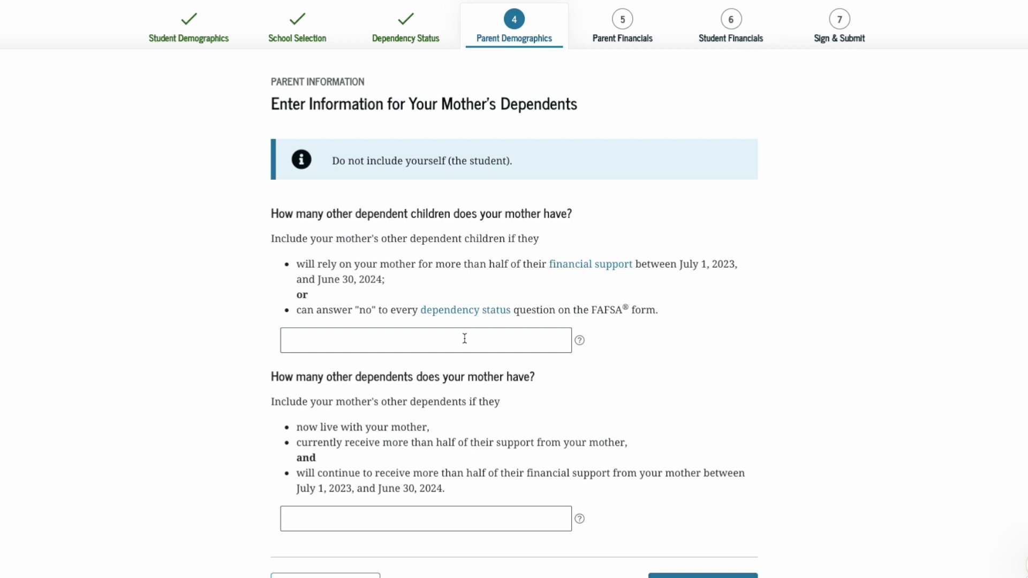
Enter 1 other dependent child and 1 other dependent for the mother, then continue.
left_click(464, 338)
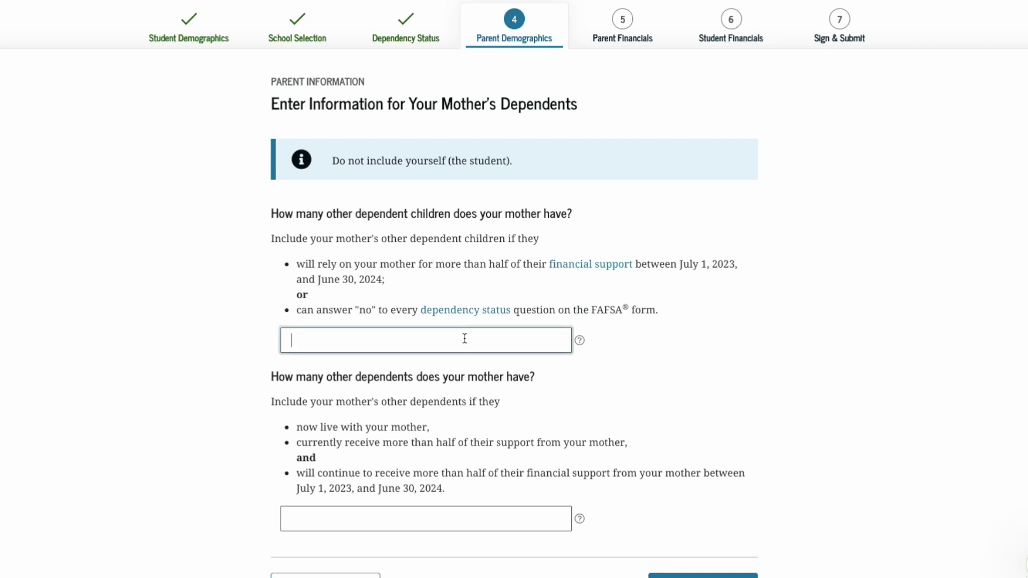
type("1")
scroll(514, 290, "down", 1)
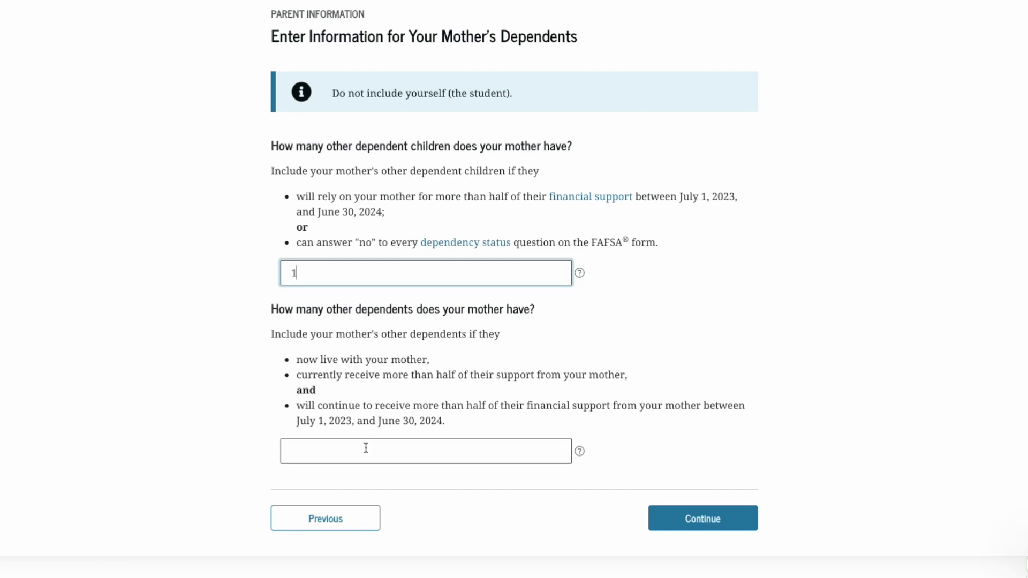
left_click(366, 448)
type("1")
left_click(670, 526)
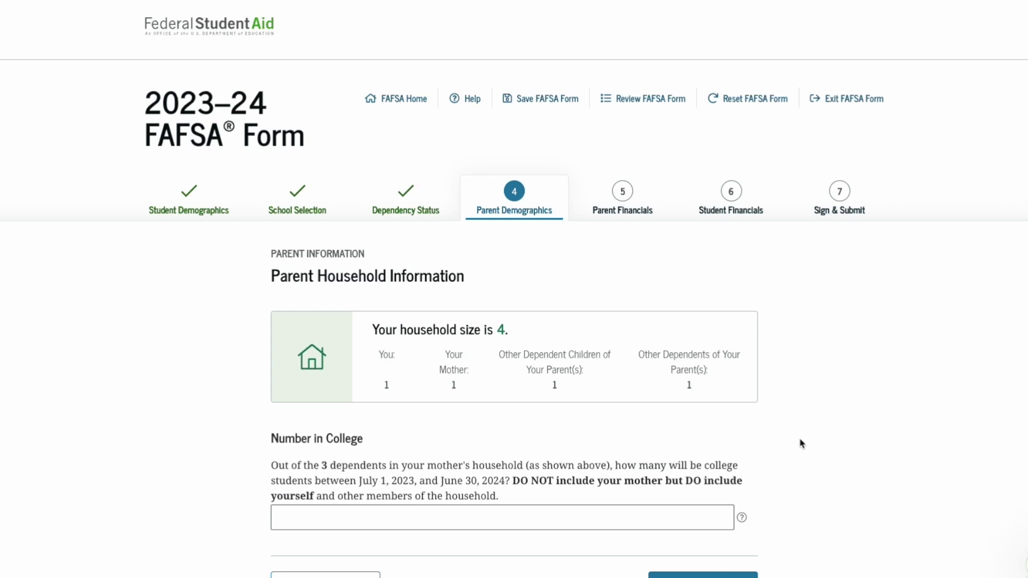
Enter 1 as the number of household members in college, correcting a mistyped 2.
scroll(802, 444, "down", 2)
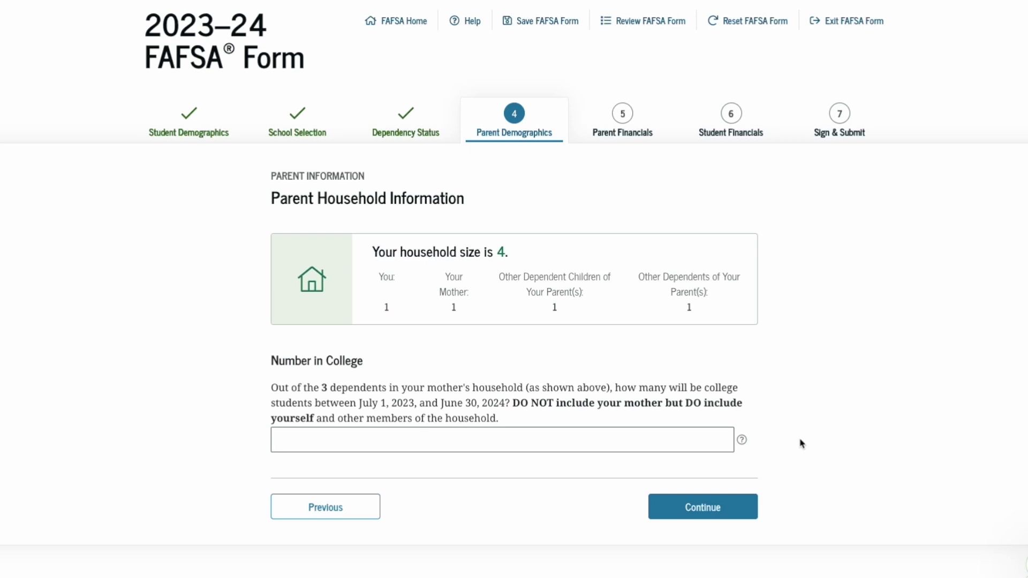
left_click(495, 440)
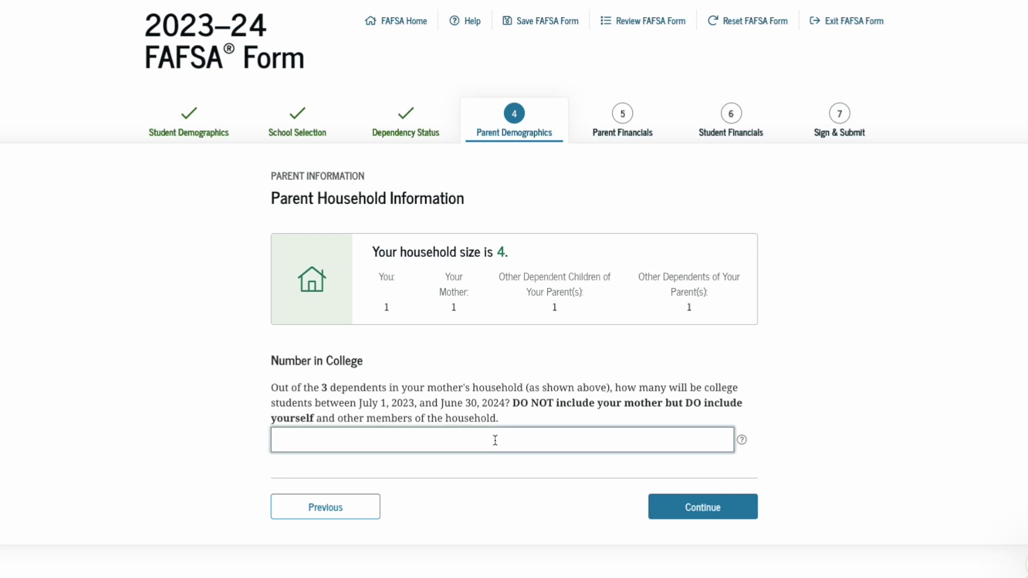
type("2")
key("BackSpace")
type("1")
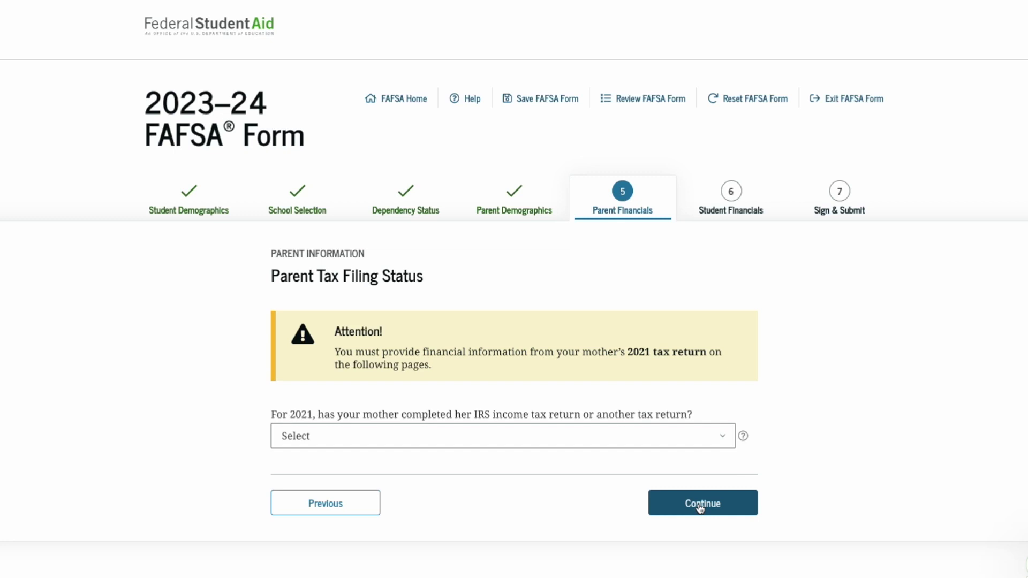
Mark the mother's 2021 tax return as Already completed, replacing an initial not-going-to-file answer.
left_click(724, 442)
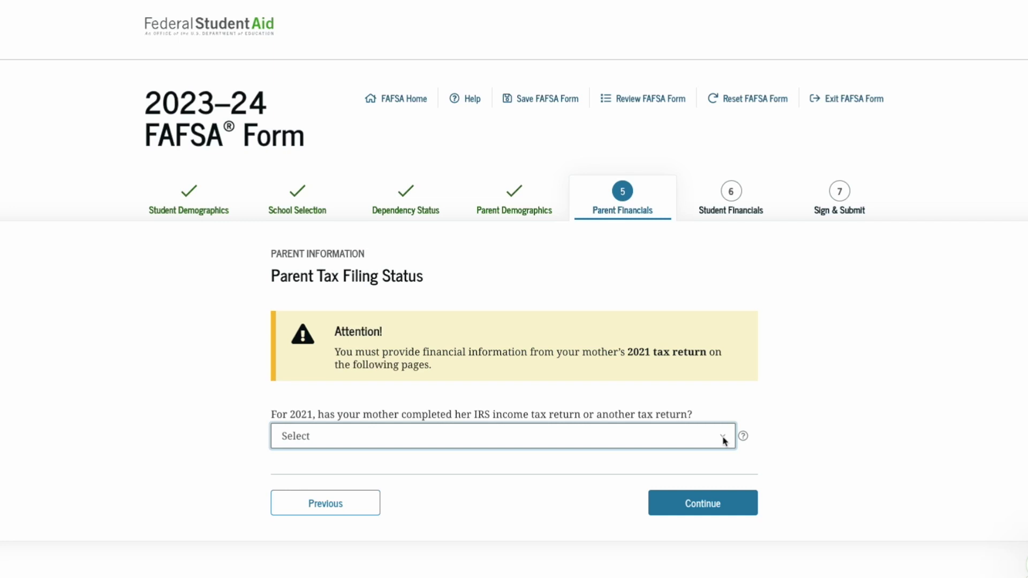
left_click(724, 441)
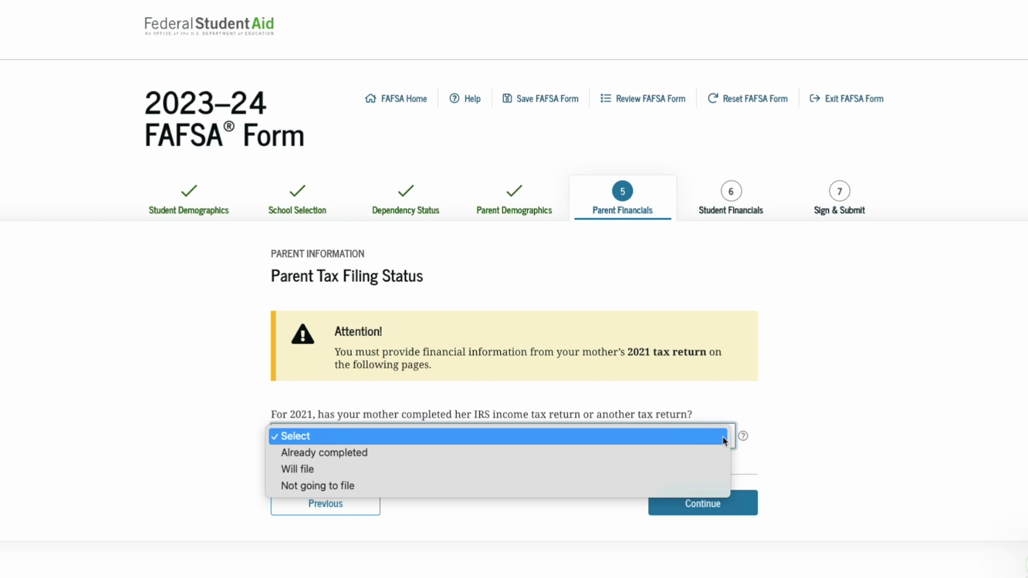
left_click(684, 486)
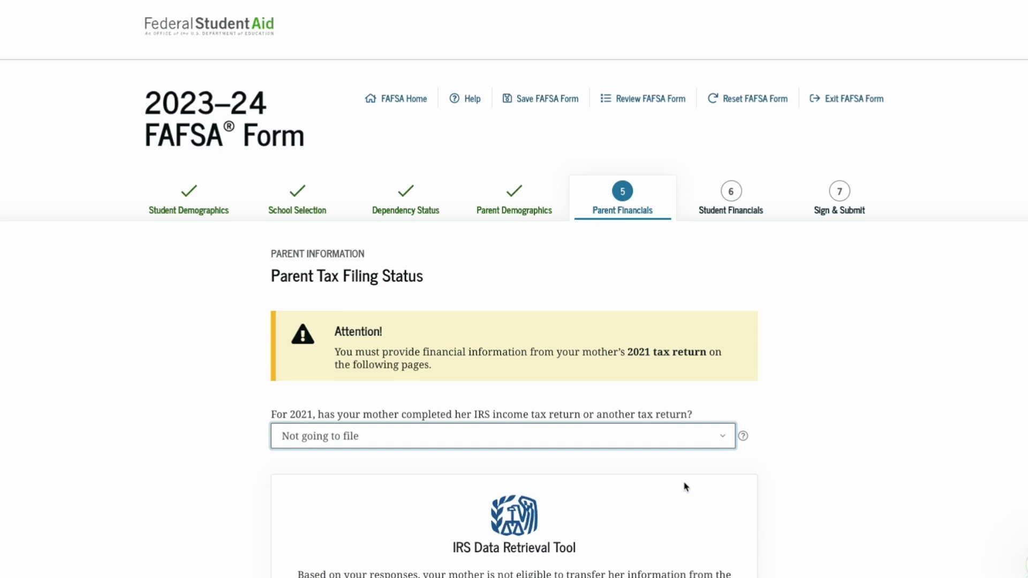
left_click(697, 435)
left_click(696, 401)
scroll(689, 428, "down", 1)
Choose IRS Form 1040 as the return type and Single as her filing status.
left_click(690, 432)
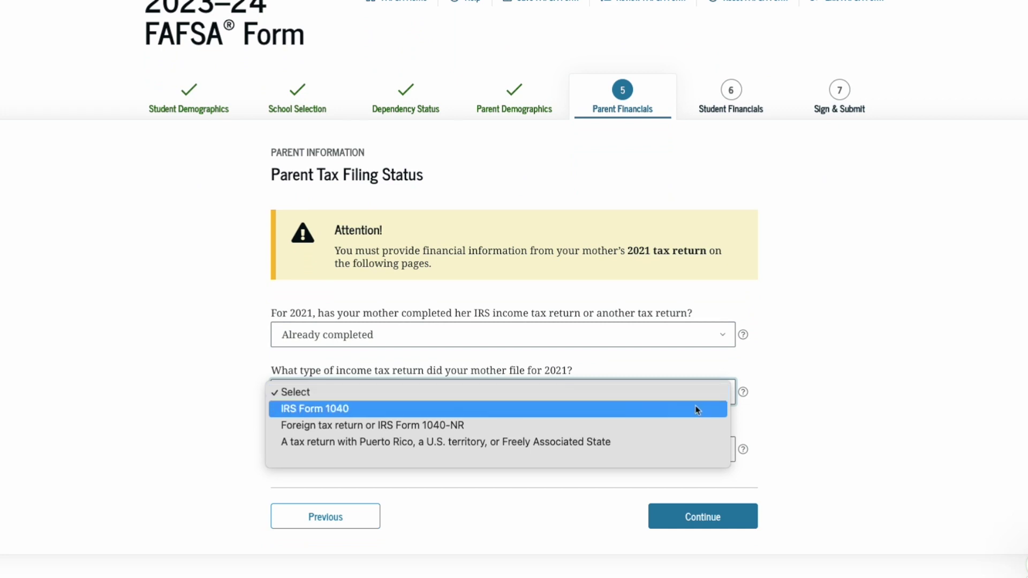
left_click(696, 410)
left_click(706, 411)
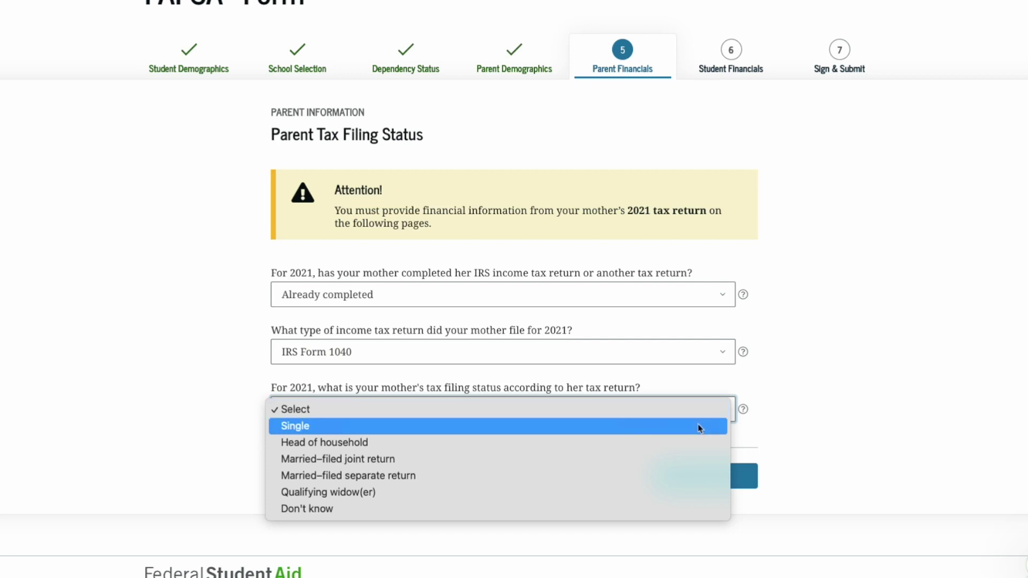
left_click(699, 428)
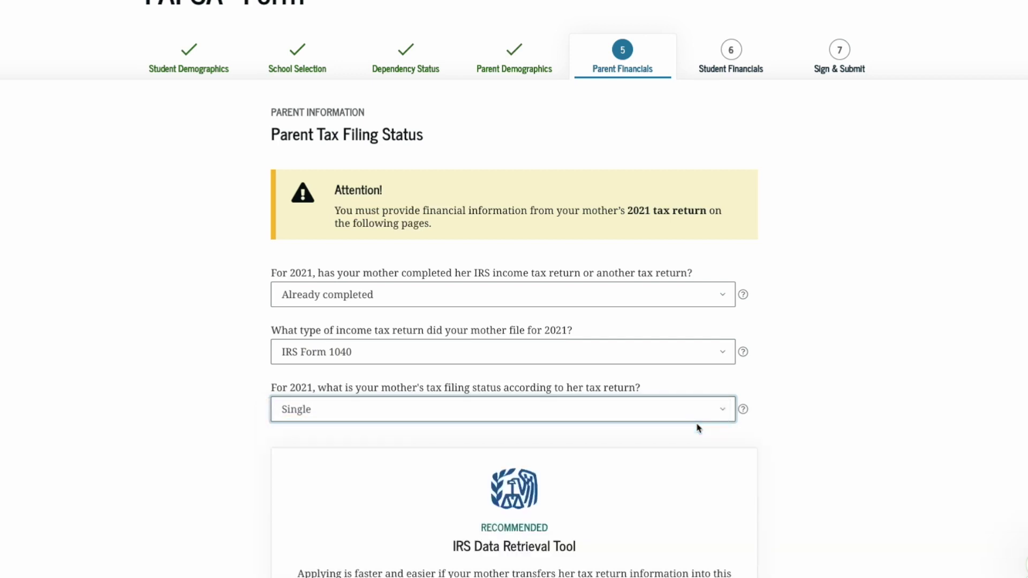
scroll(699, 428, "down", 5)
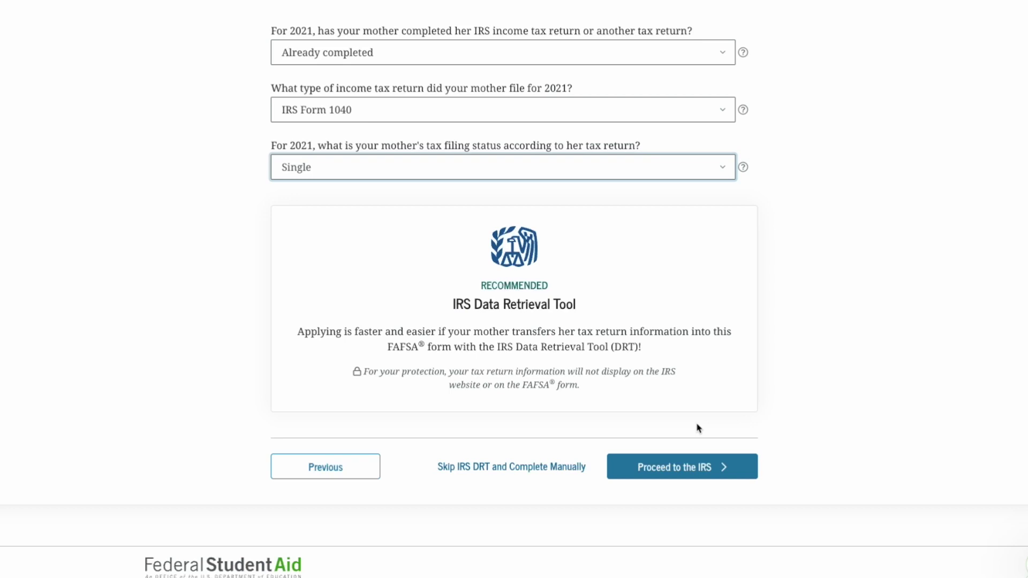
Skip the IRS Data Retrieval Tool to complete manually, and review the adjusted gross income help.
left_click(507, 467)
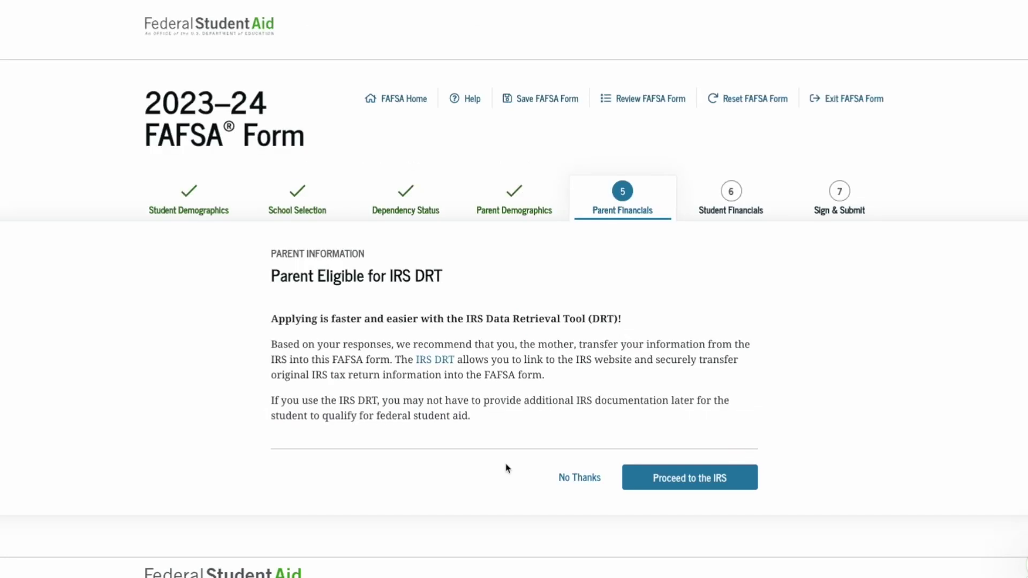
left_click(596, 477)
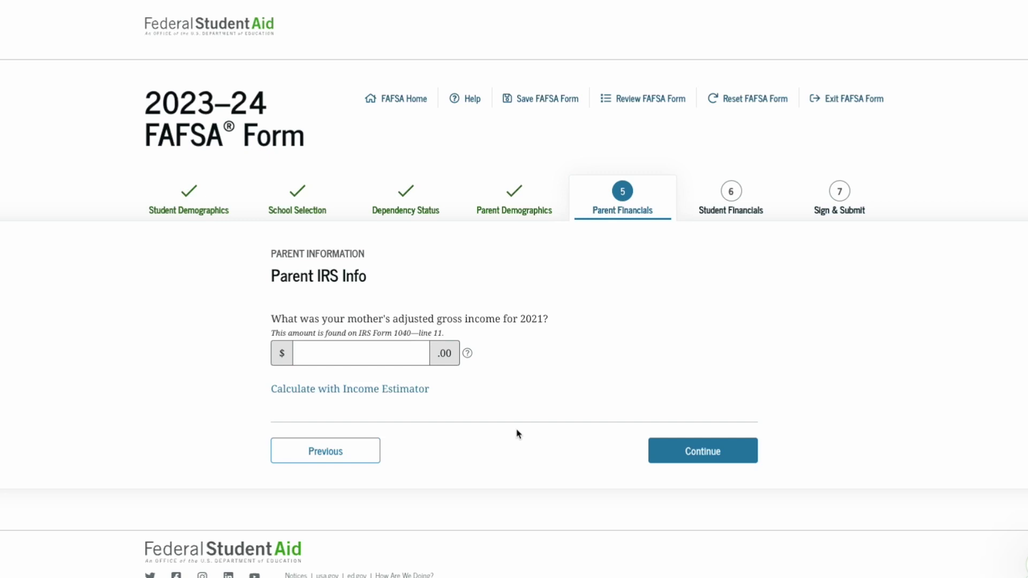
left_click(468, 354)
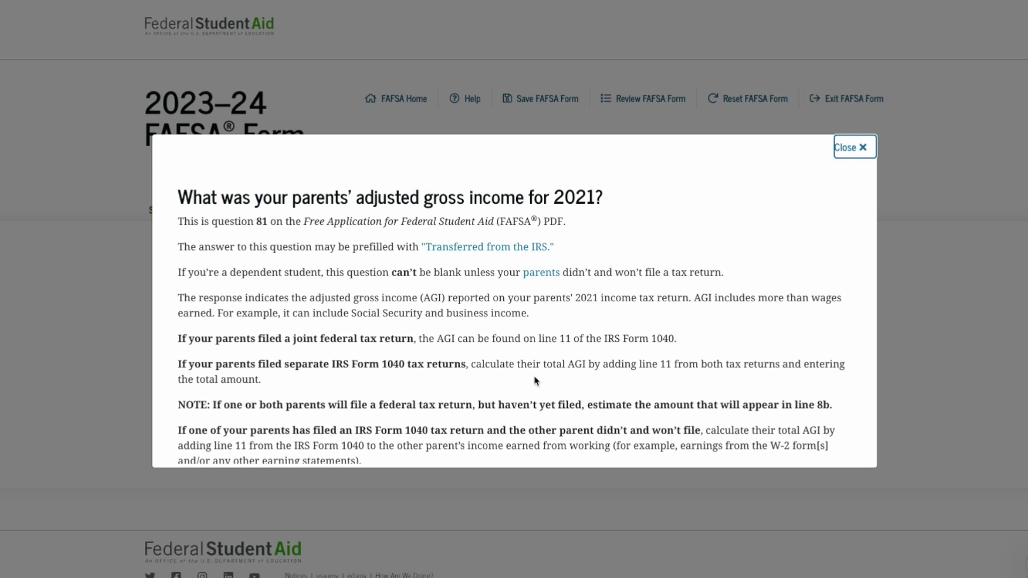
scroll(535, 381, "down", 7)
scroll(535, 381, "down", 6)
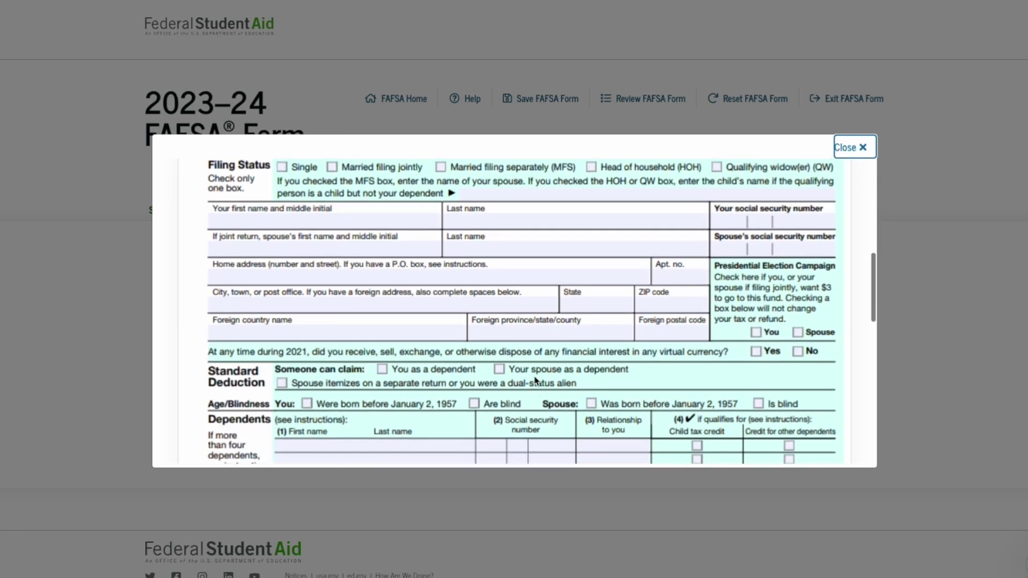
scroll(535, 380, "down", 1)
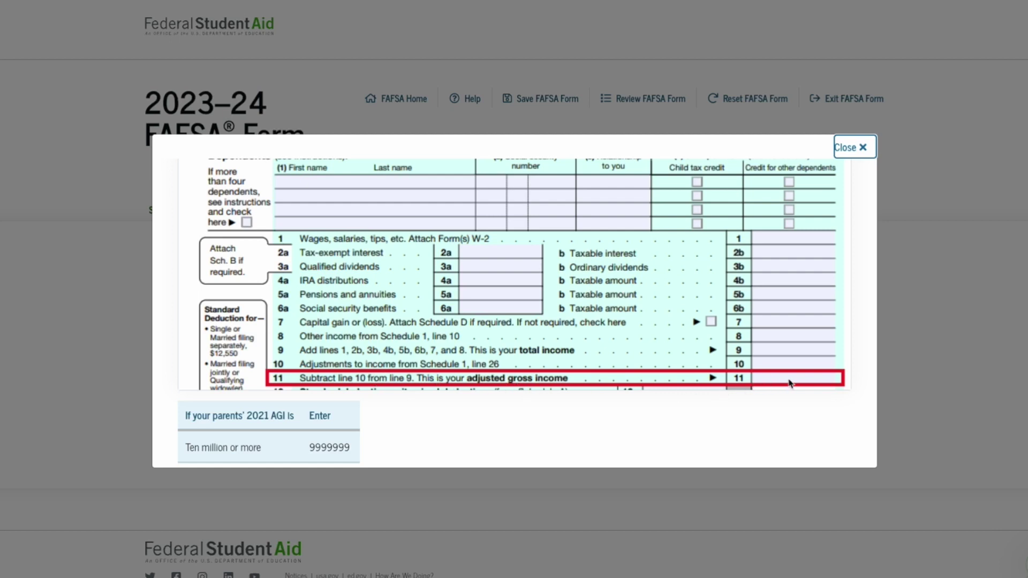
left_click(862, 147)
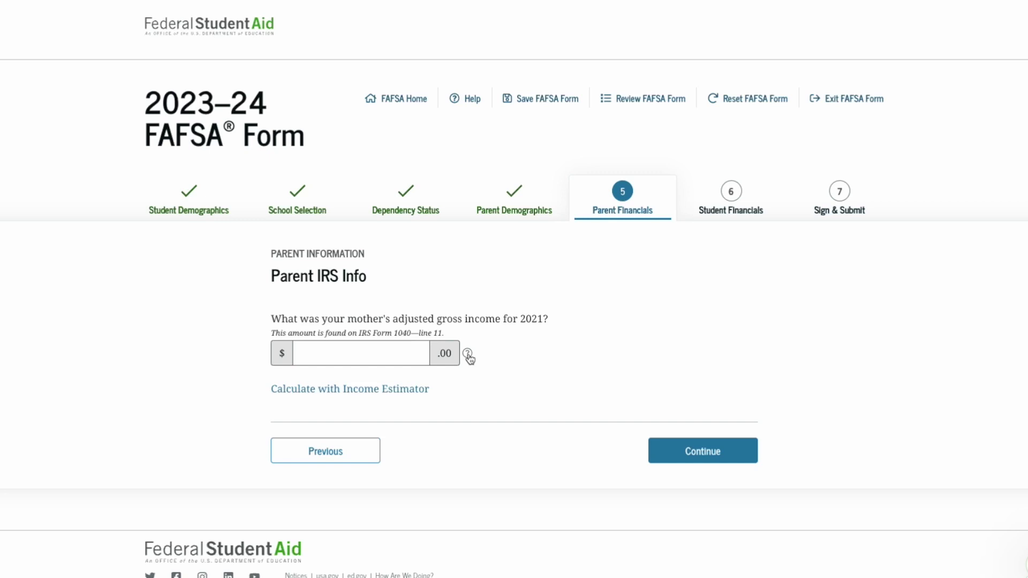
Enter 78000 as the mother's 2021 adjusted gross income and continue.
left_click(382, 359)
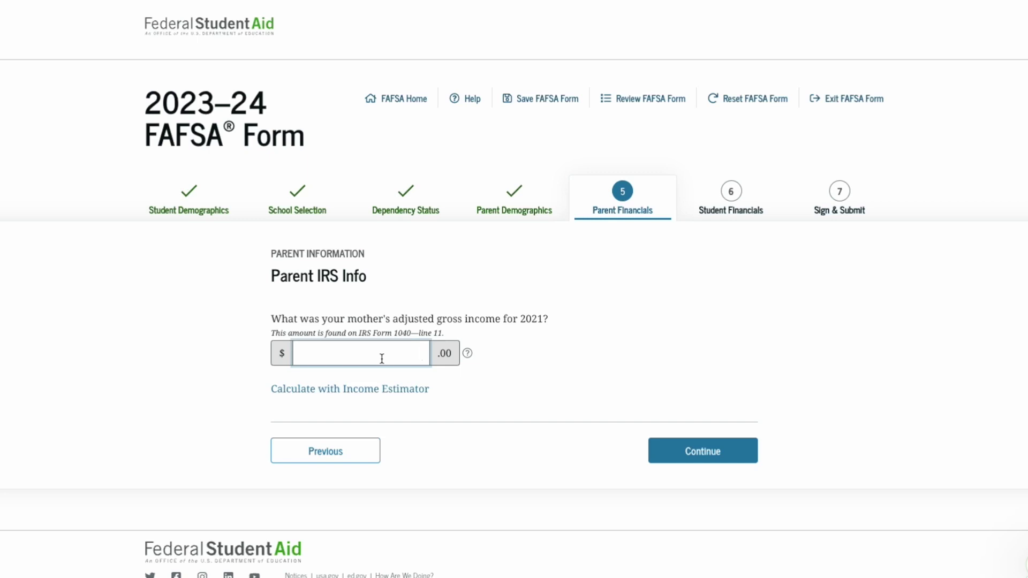
type("78000")
left_click(684, 453)
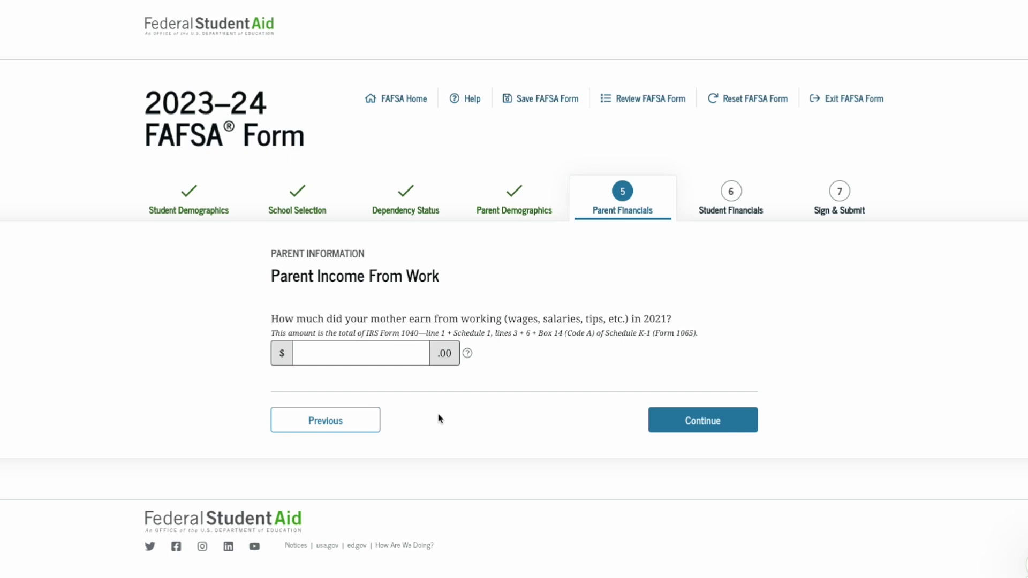
After reading the income-from-work help, enter the mother's 2021 earnings from work as 52,000.
left_click(468, 355)
scroll(556, 336, "down", 4)
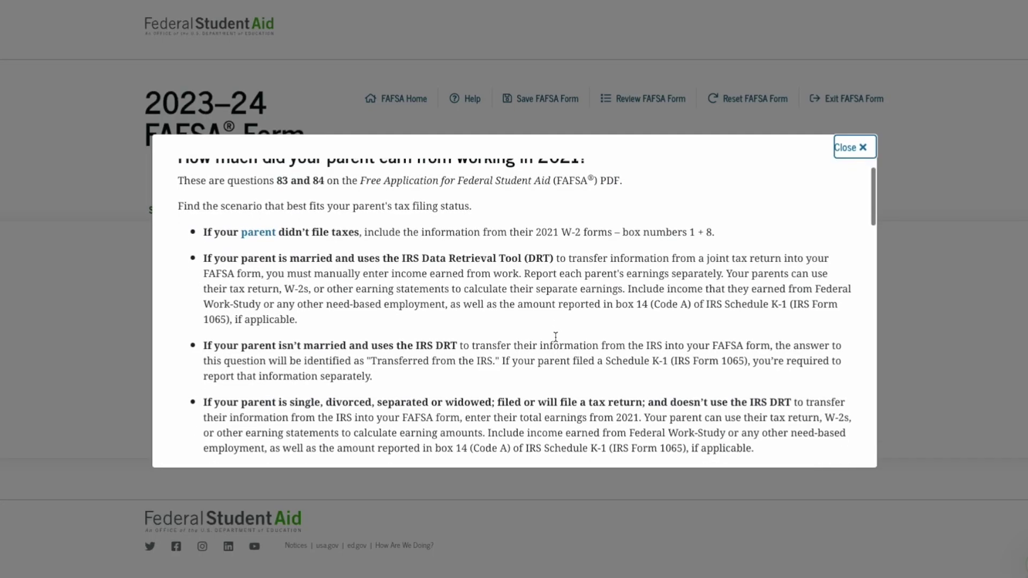
scroll(556, 336, "down", 3)
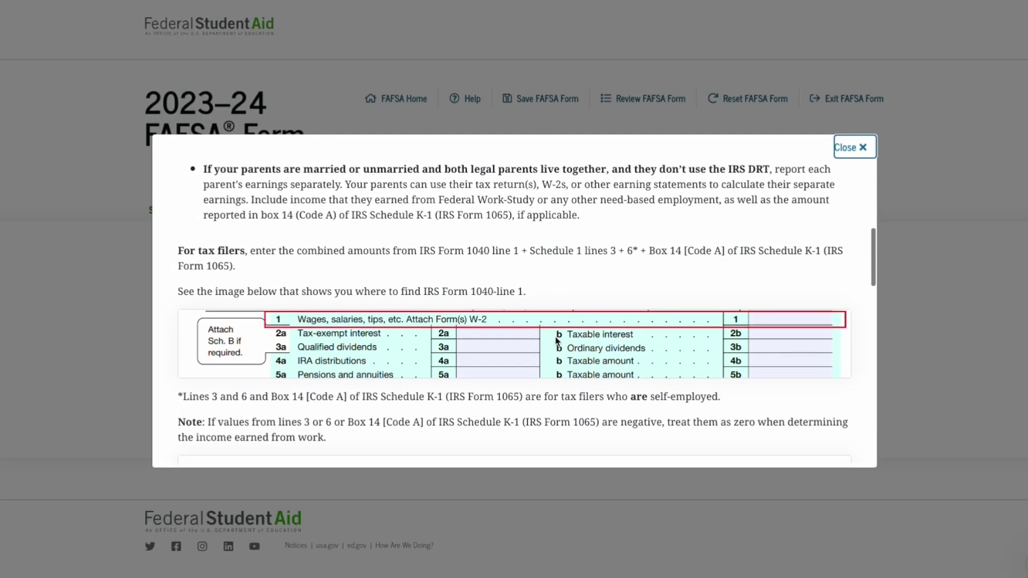
scroll(556, 340, "down", 1)
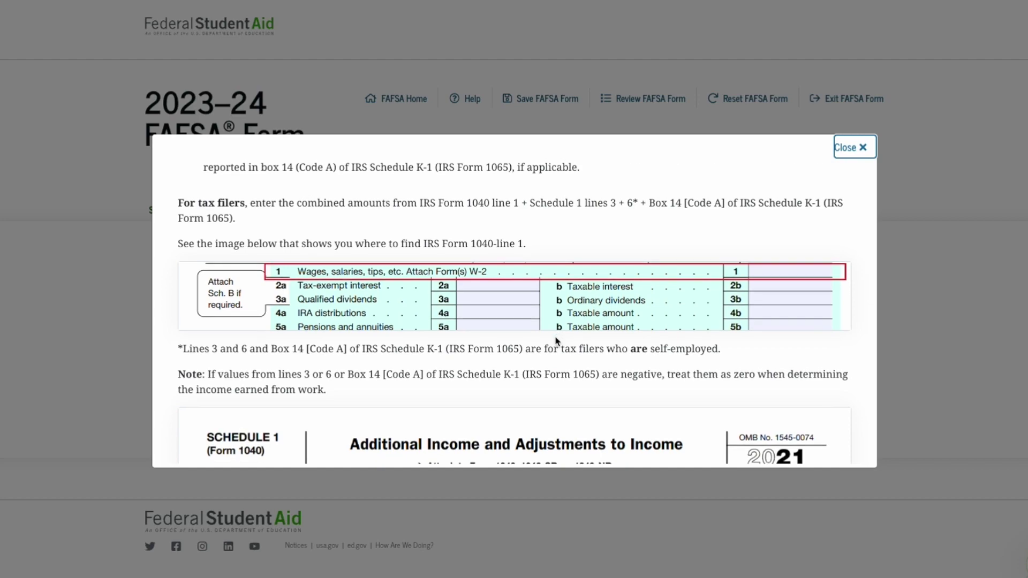
key("Escape")
type("52,000")
left_click(667, 431)
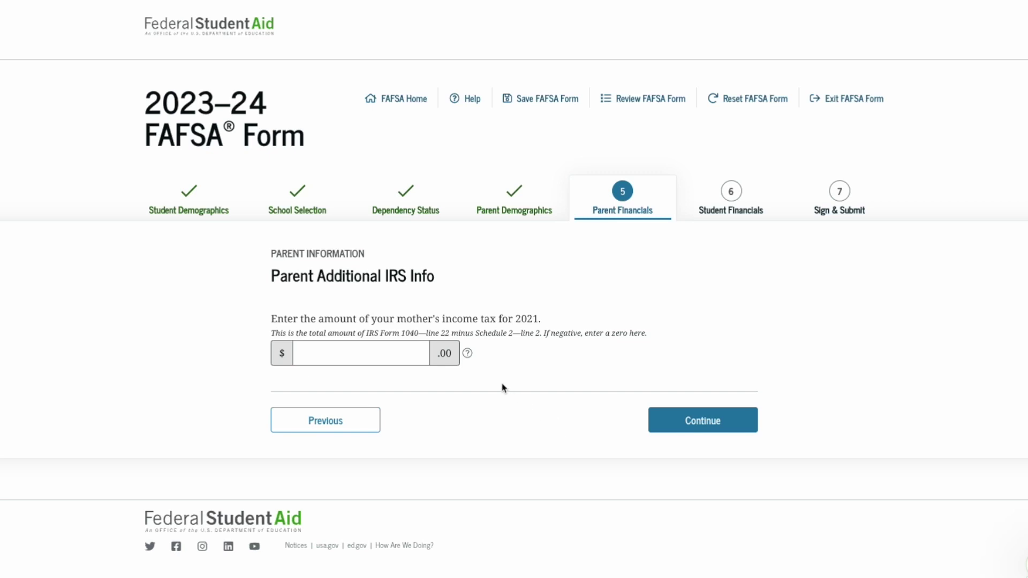
After checking the income tax help, enter the mother's 2021 income tax as 3,489.
left_click(468, 354)
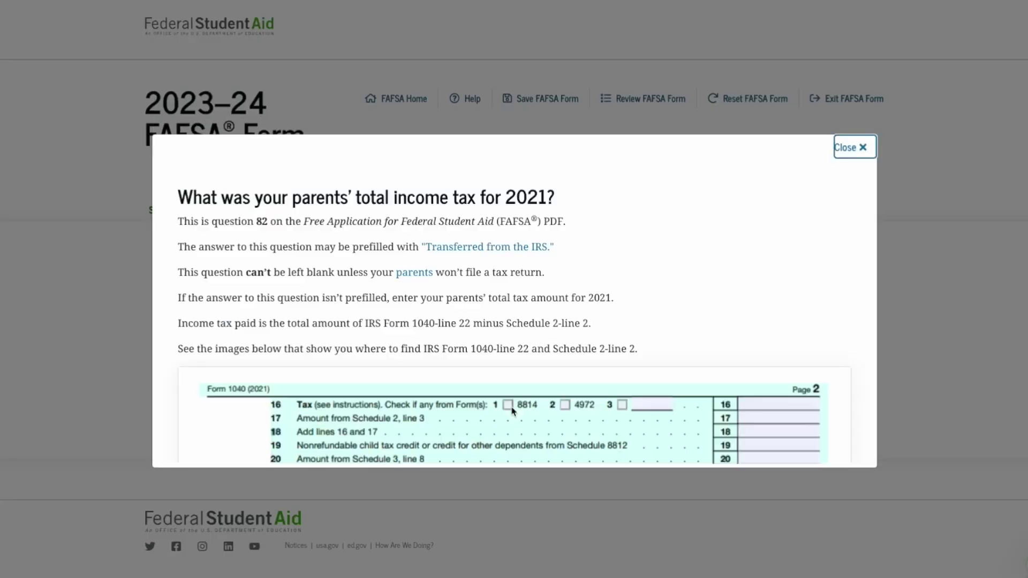
scroll(511, 411, "down", 3)
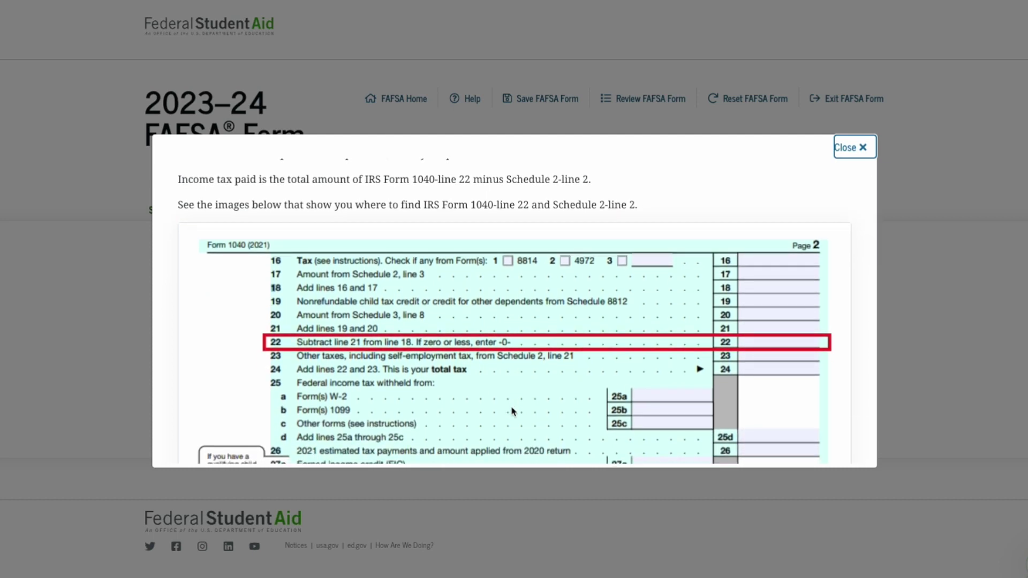
left_click(855, 146)
left_click(415, 351)
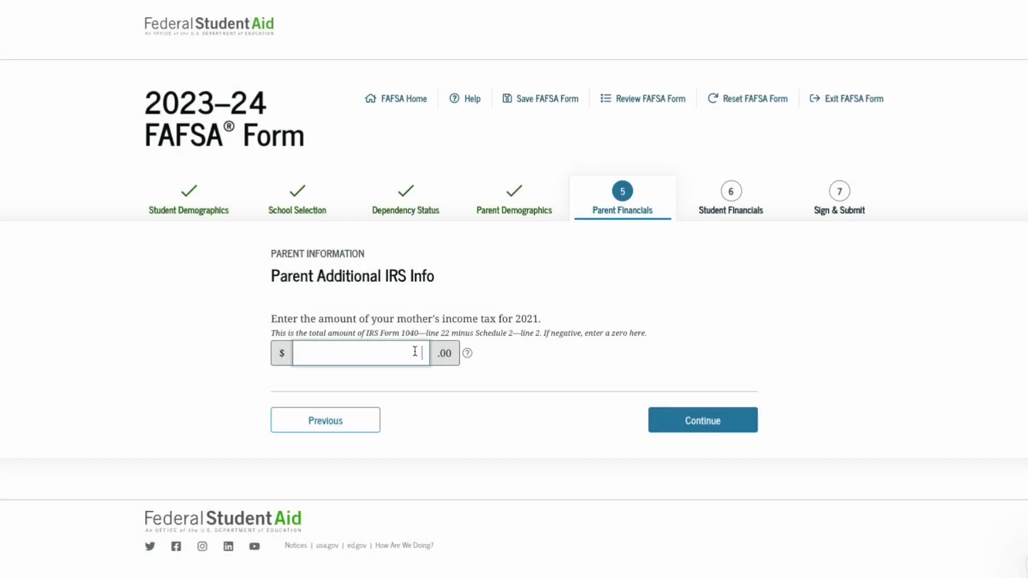
type("3,489")
left_click(691, 423)
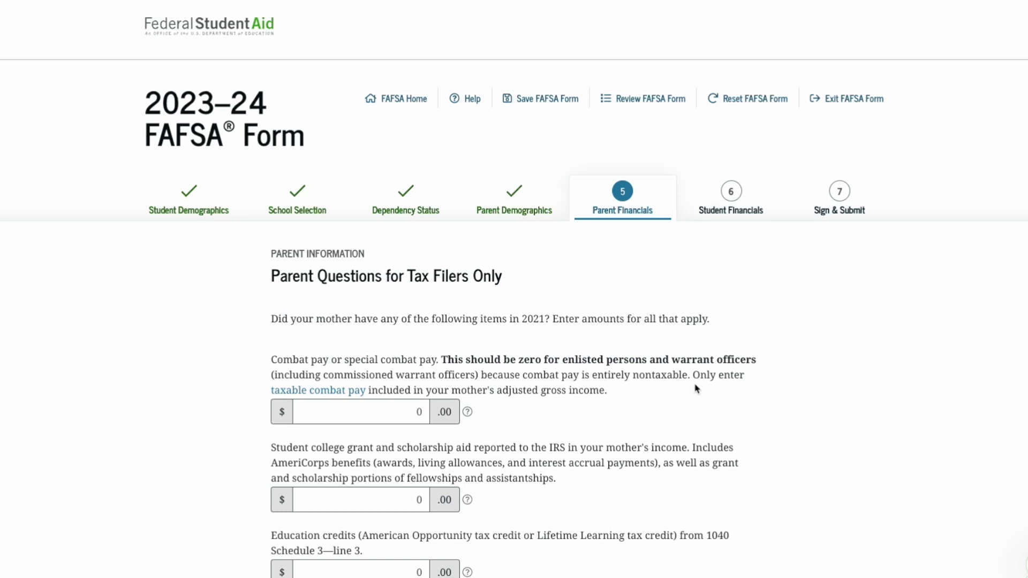
scroll(696, 389, "down", 5)
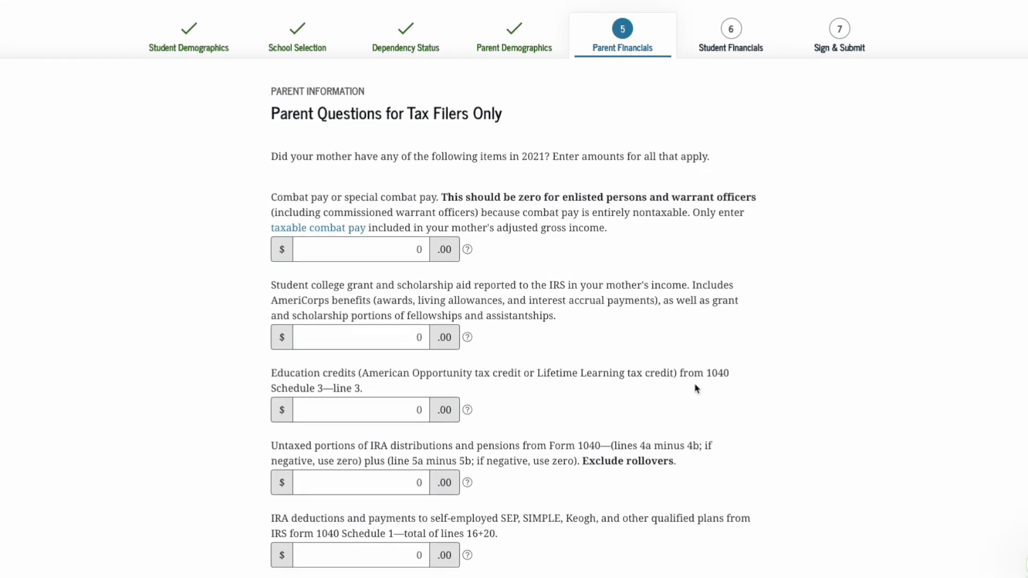
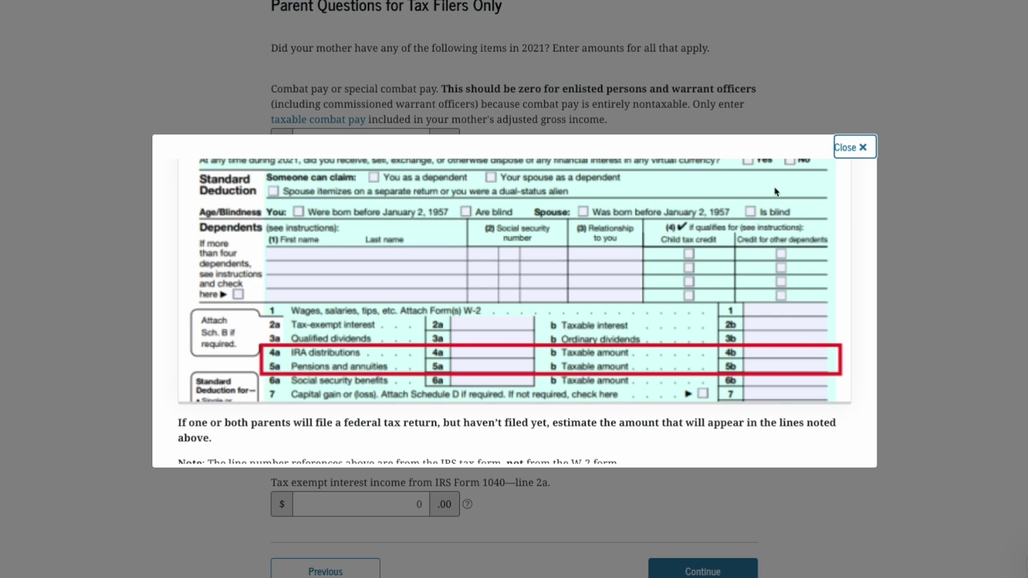
Dismiss the tax-form help and review the IRA deductions help popup.
left_click(849, 148)
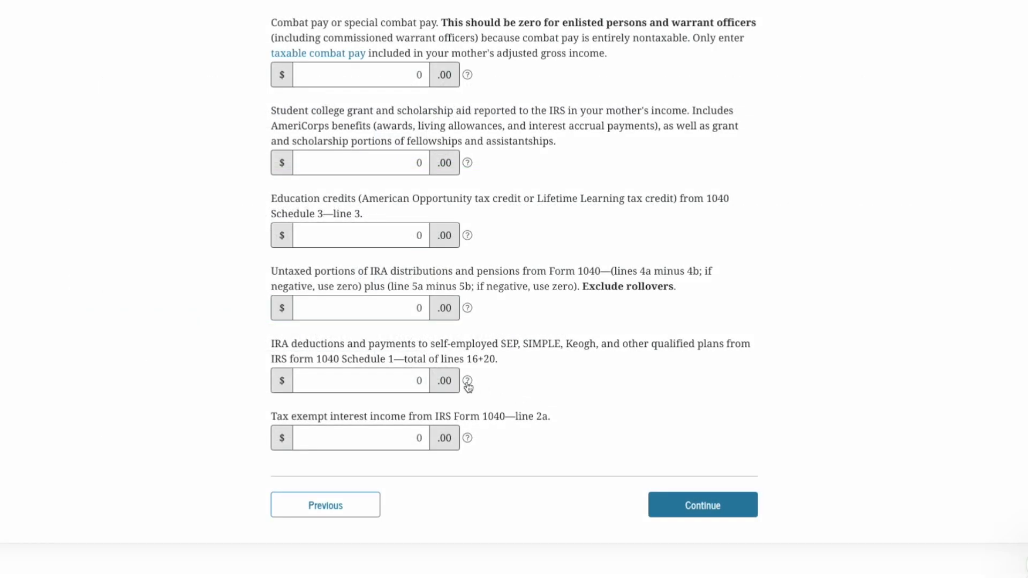
left_click(467, 382)
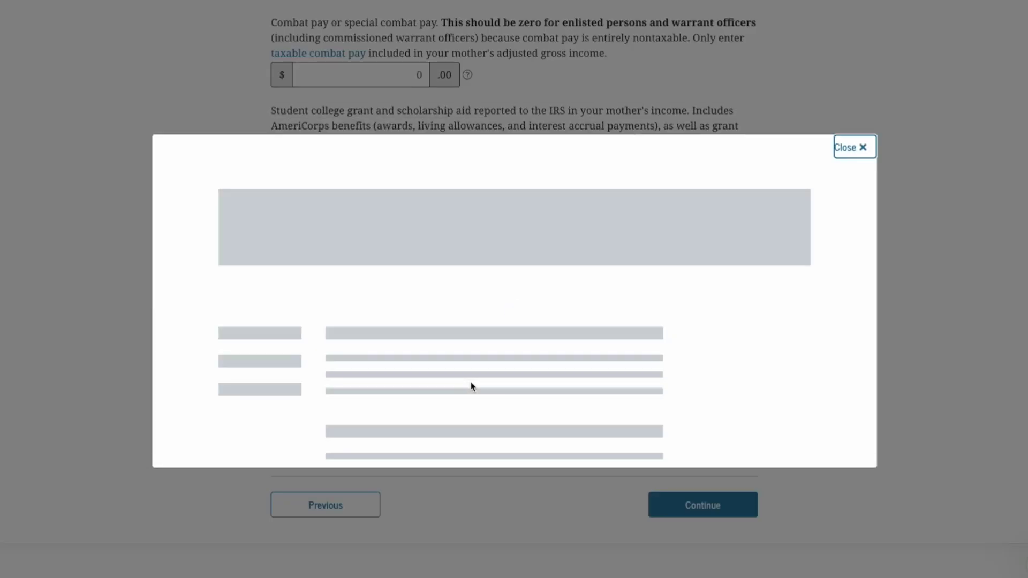
scroll(471, 386, "down", 4)
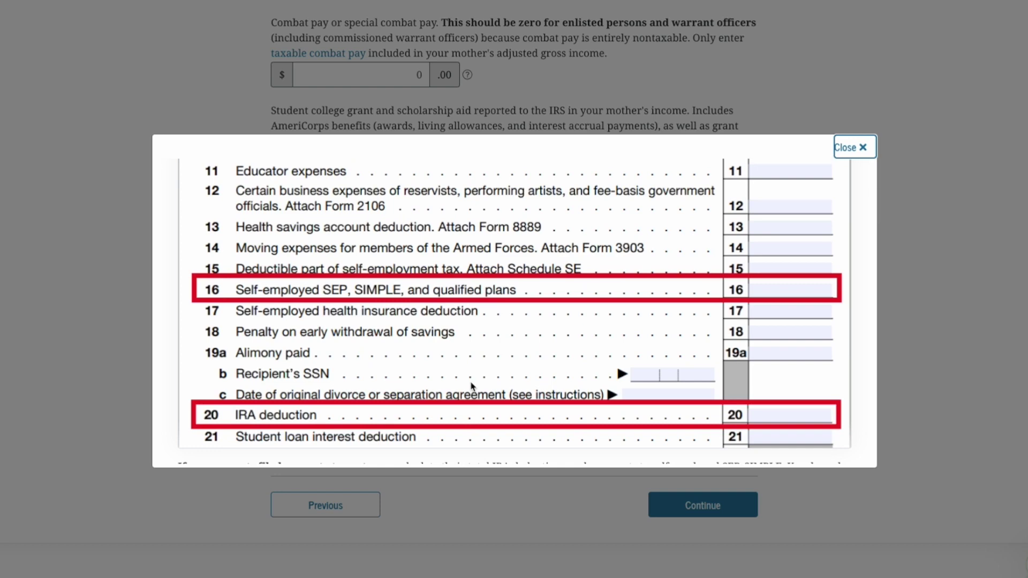
left_click(849, 148)
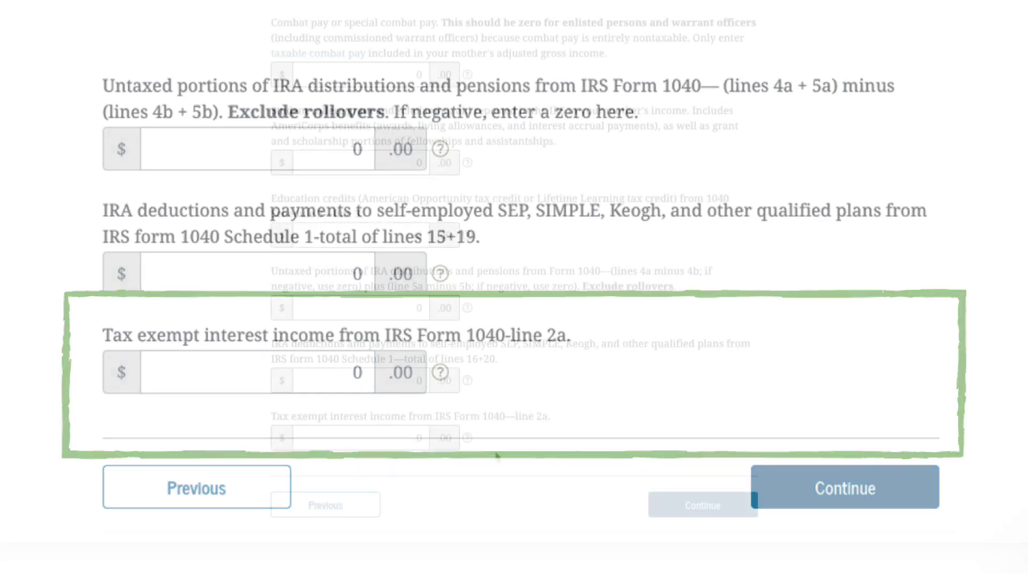
Review the tax-exempt interest help, then submit the mother's tax-filer amounts left at zero.
left_click(466, 440)
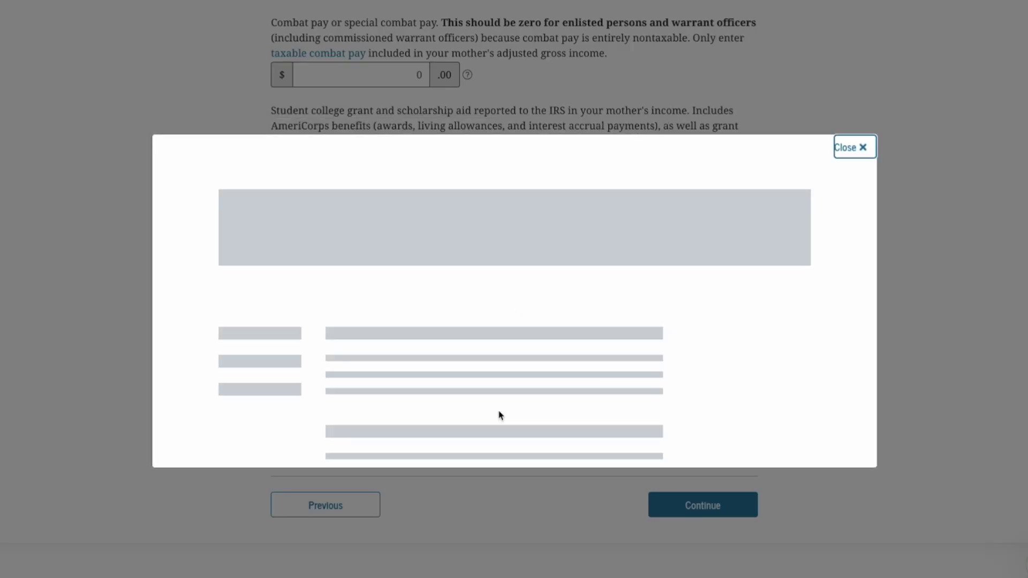
scroll(664, 316, "down", 5)
scroll(665, 315, "down", 2)
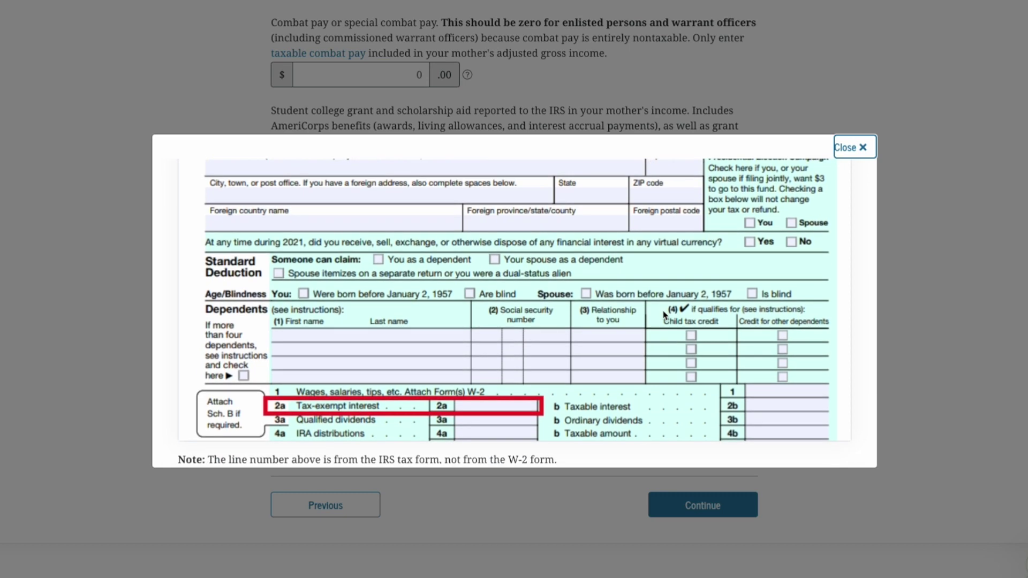
left_click(847, 149)
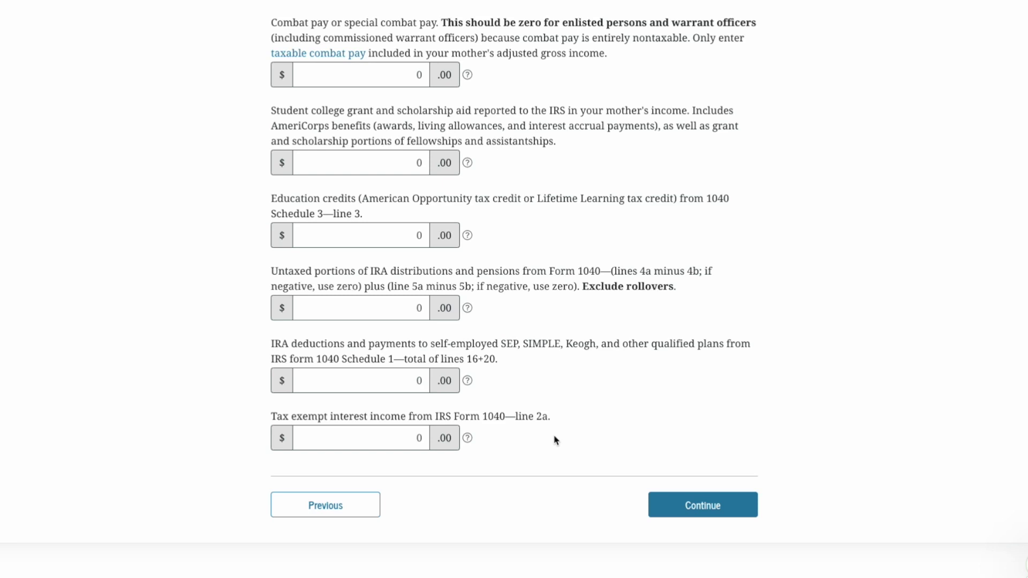
left_click(718, 515)
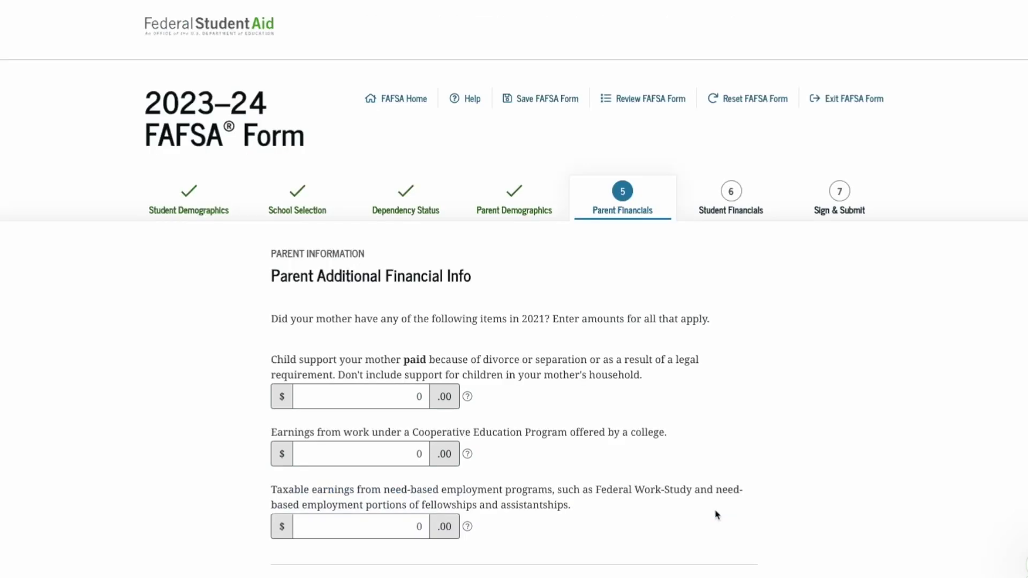
Submit Parent Additional Financial Info with all the mother's amounts left at 0.
scroll(717, 516, "down", 2)
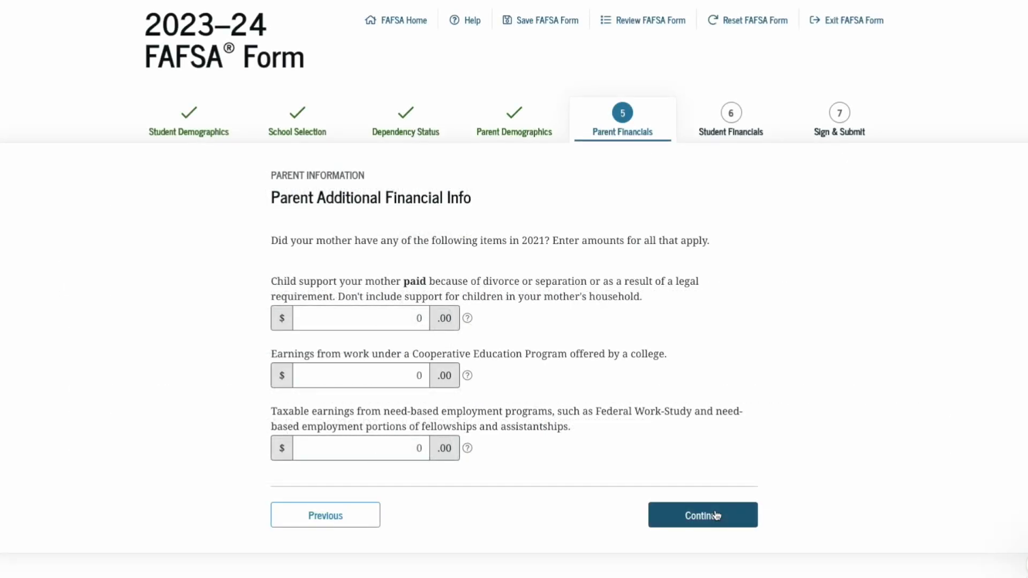
left_click(716, 516)
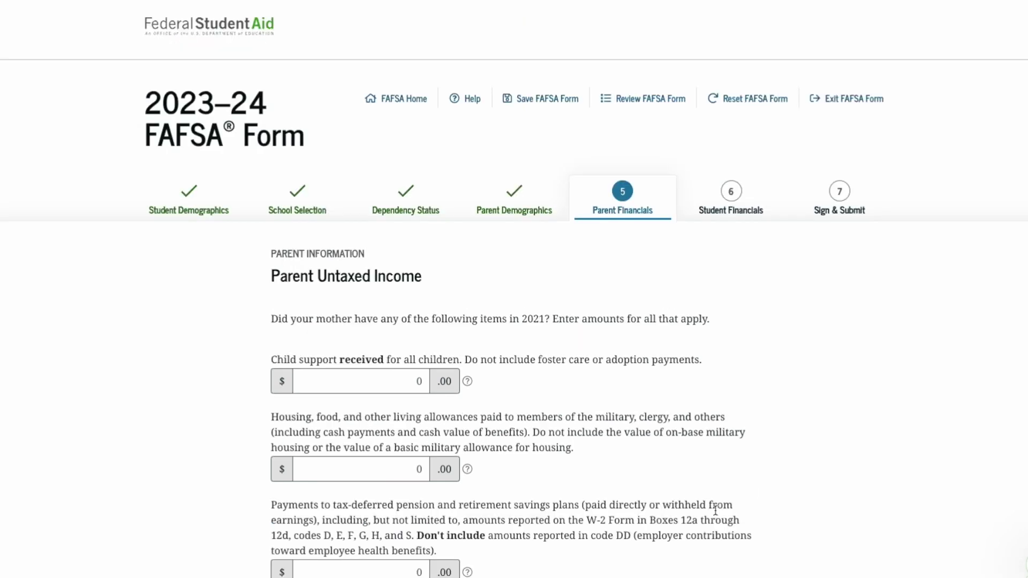
scroll(716, 510, "down", 3)
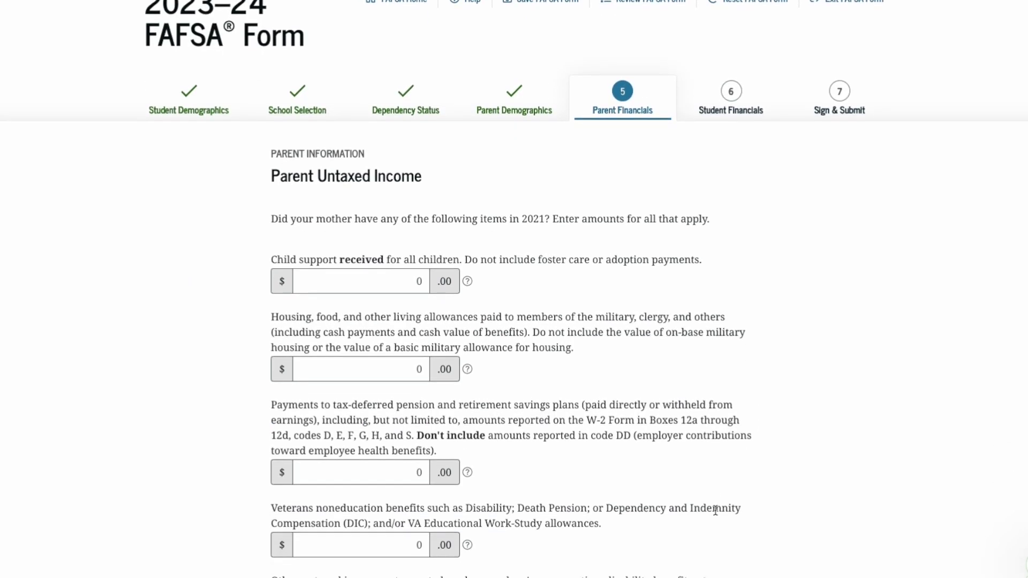
scroll(716, 514, "down", 1)
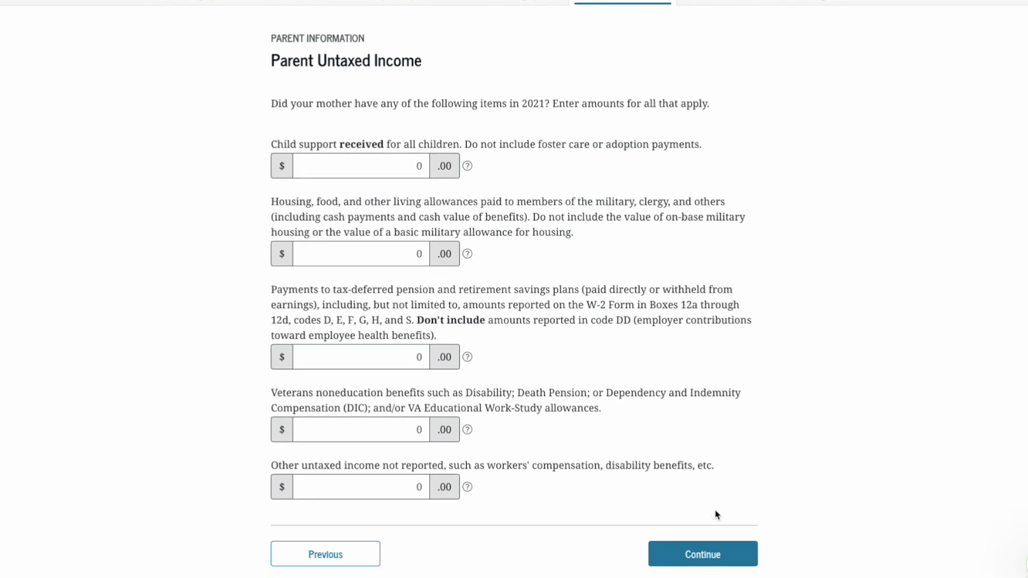
scroll(717, 515, "down", 1)
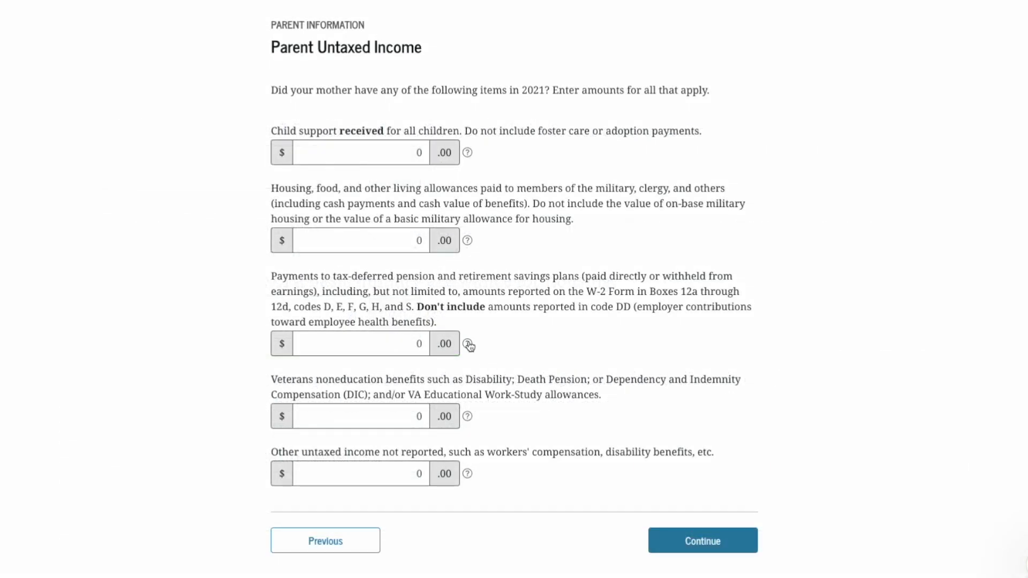
Review the W-2 box 12 guidance for pension payments, then submit the mother's untaxed income at zero.
left_click(469, 345)
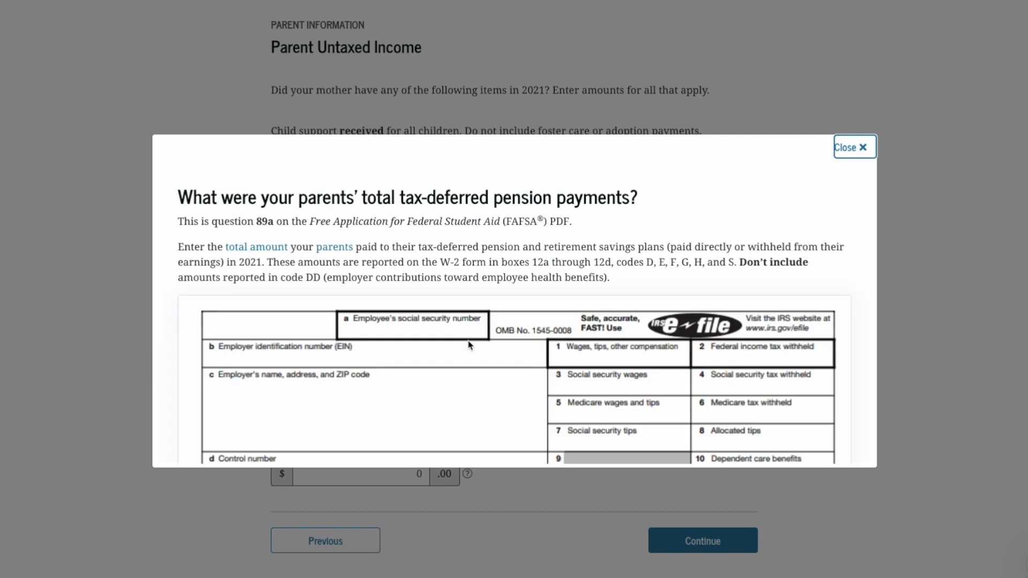
scroll(468, 344, "down", 5)
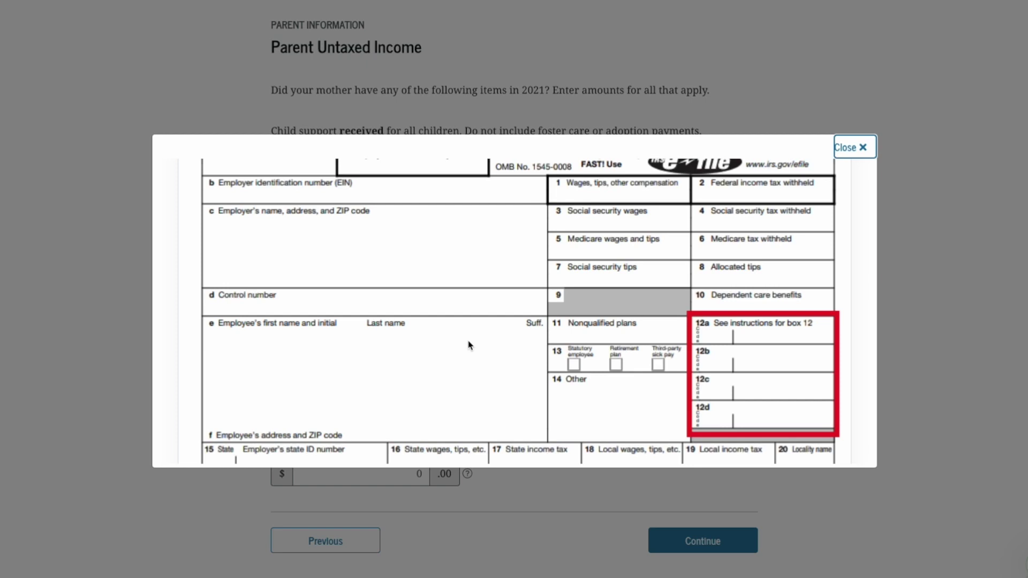
scroll(469, 345, "up", 4)
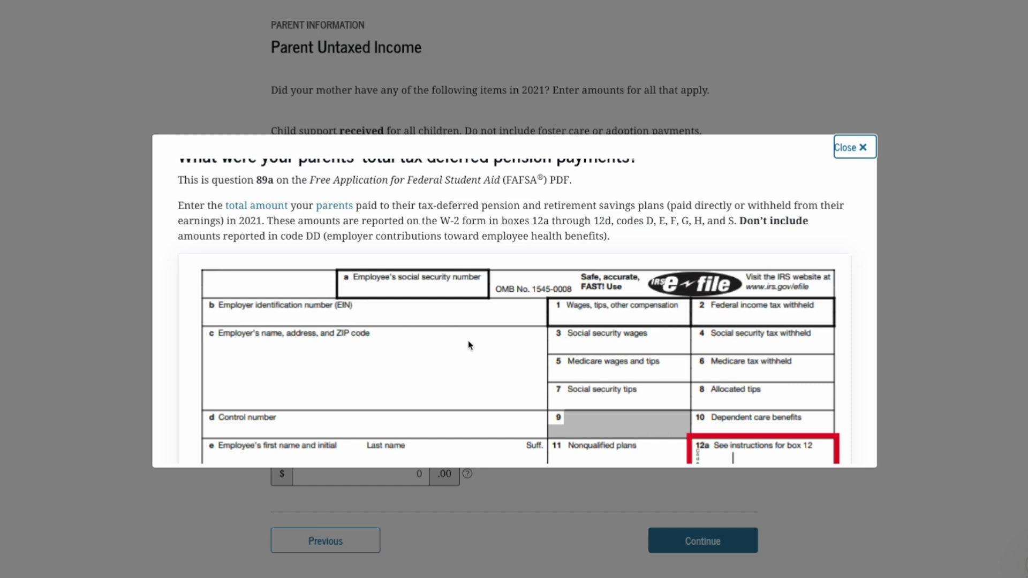
scroll(469, 345, "down", 2)
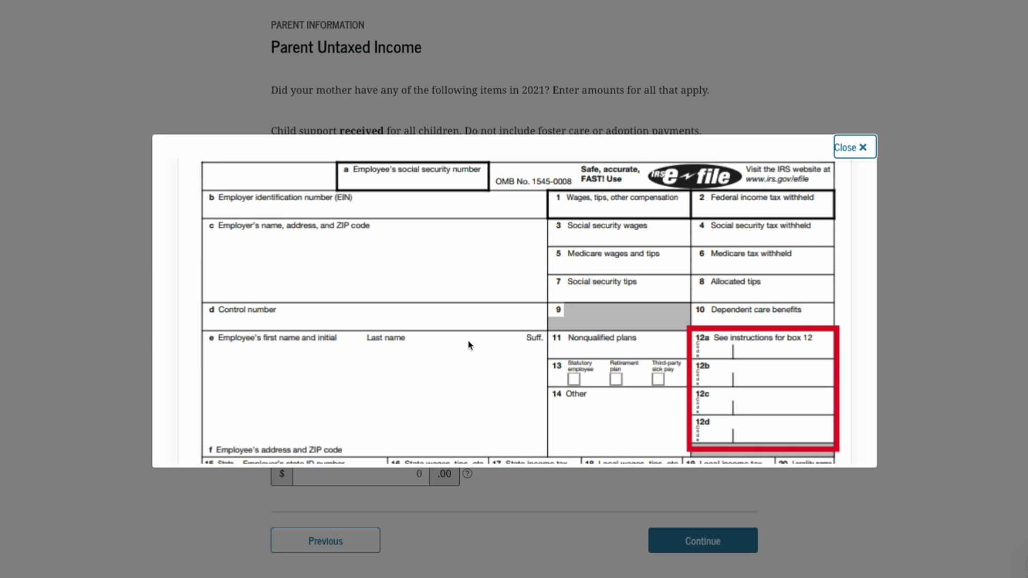
left_click(856, 152)
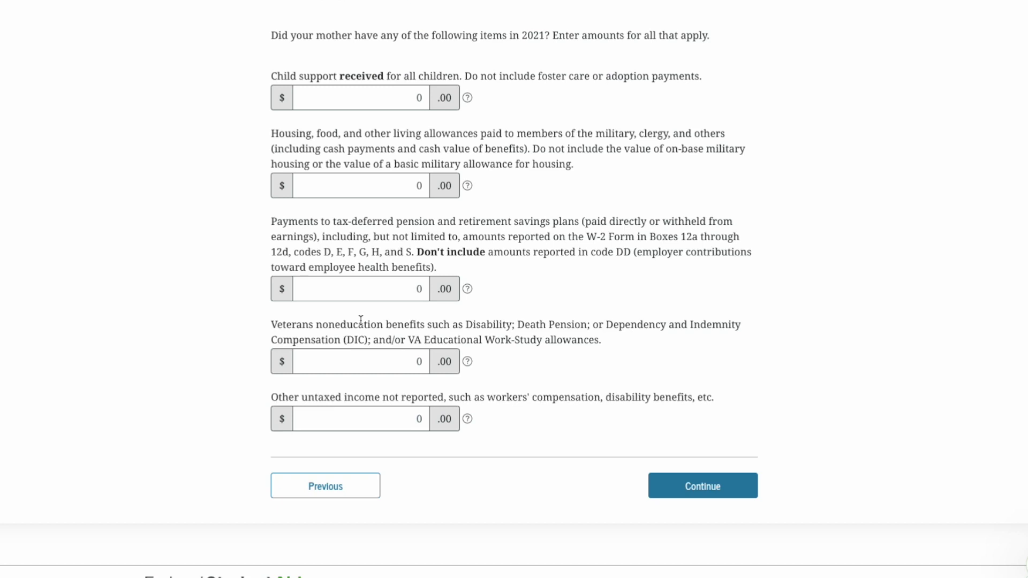
left_click(691, 490)
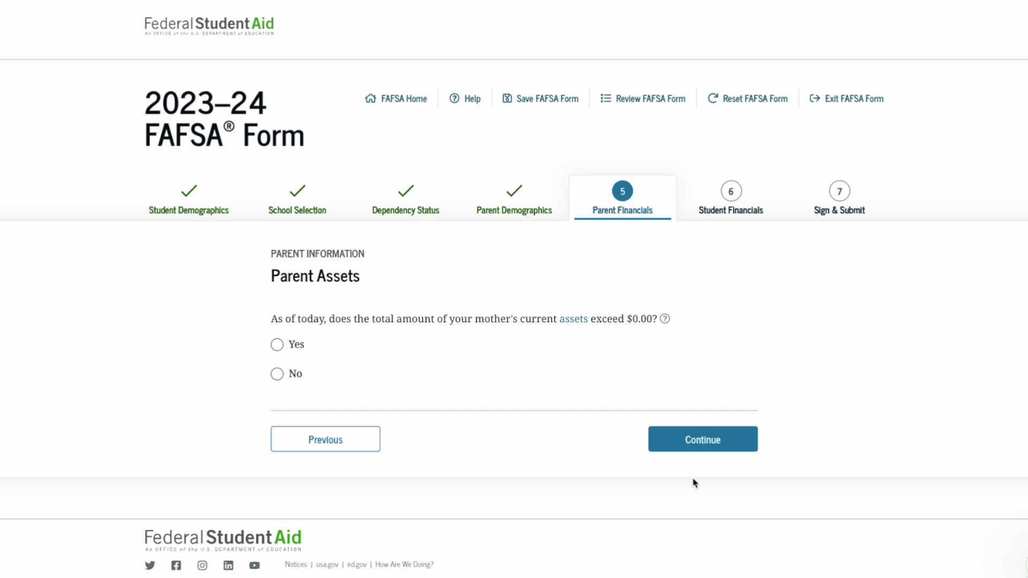
Answer Yes to mother's assets; enter $2,000 cash, $35,000 investments and $0 businesses.
left_click(277, 345)
scroll(352, 388, "down", 3)
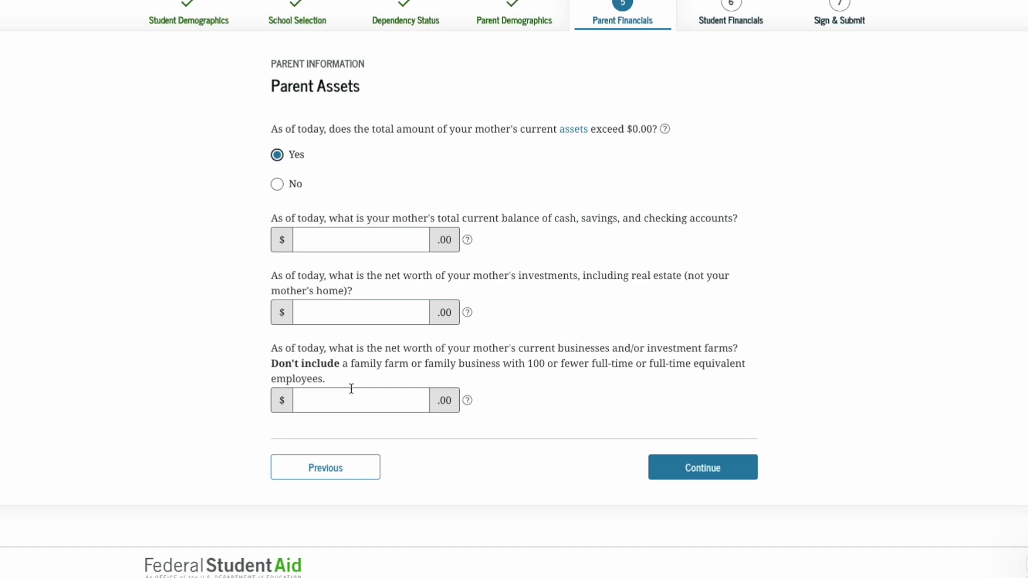
left_click(381, 241)
type("2000")
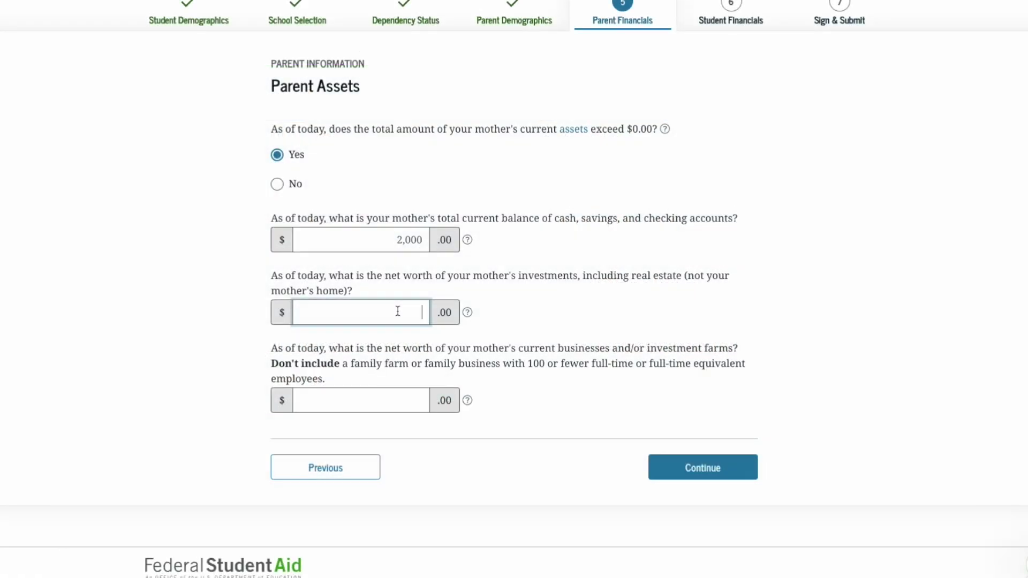
type("350000")
key("Tab")
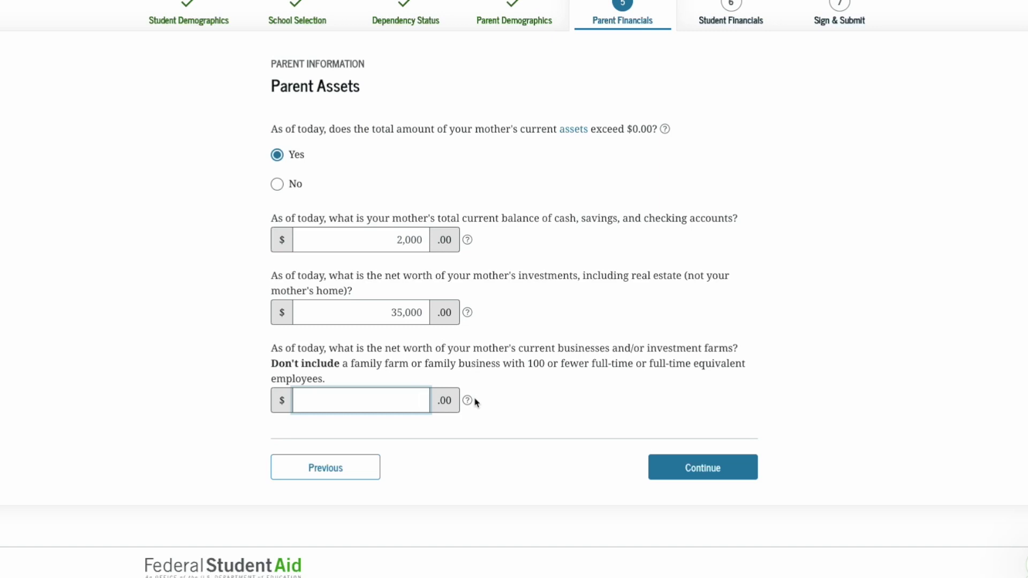
type("0")
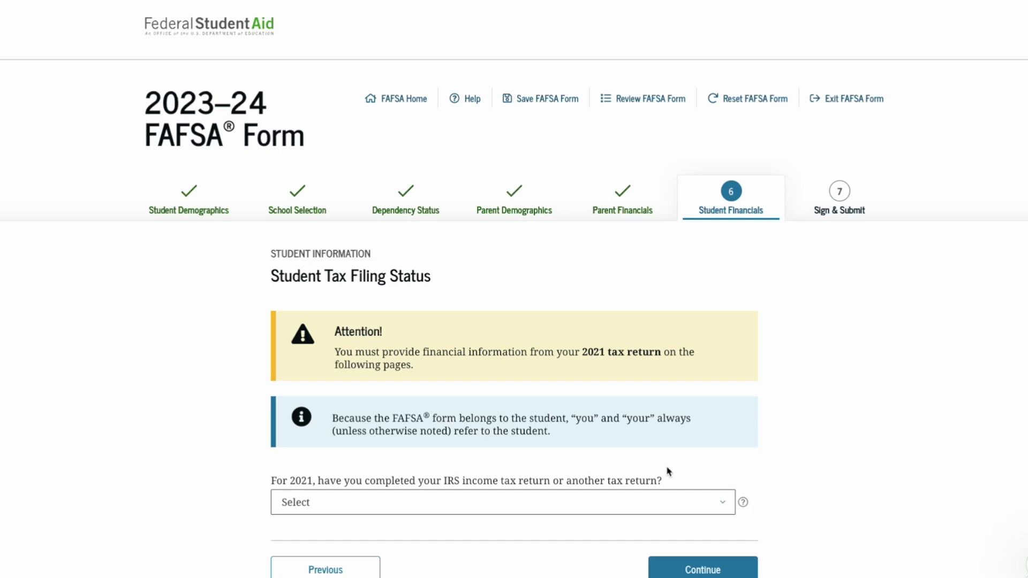
Set the student's 2021 tax return status to 'Not going to file' and continue.
scroll(669, 472, "down", 1)
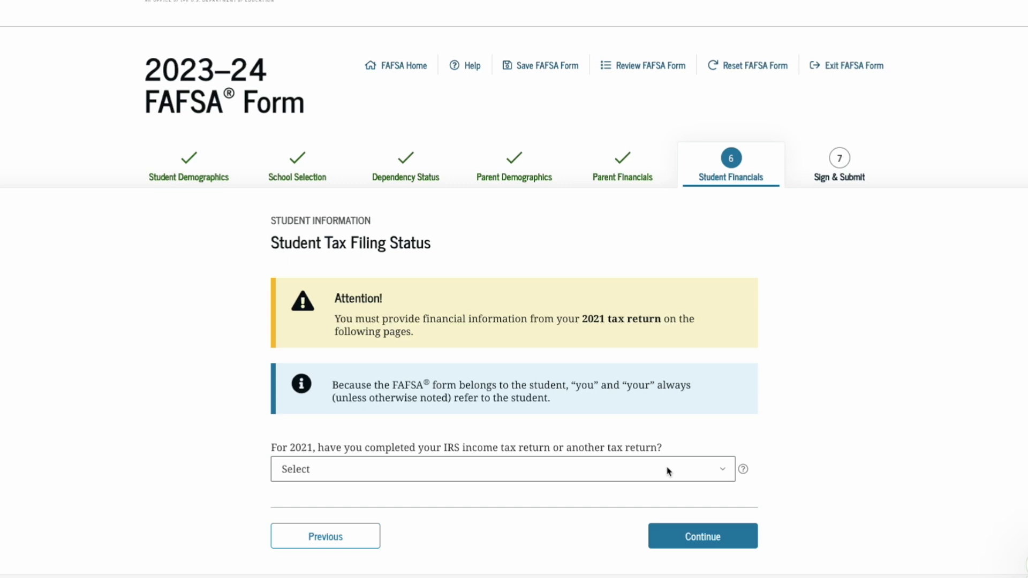
scroll(669, 470, "down", 1)
left_click(672, 430)
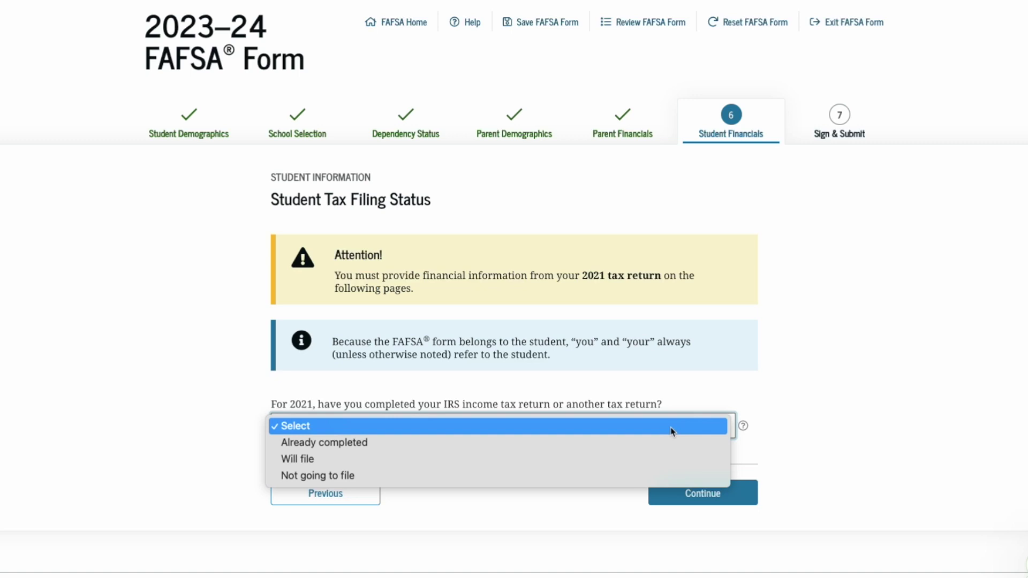
left_click(663, 476)
scroll(664, 477, "down", 3)
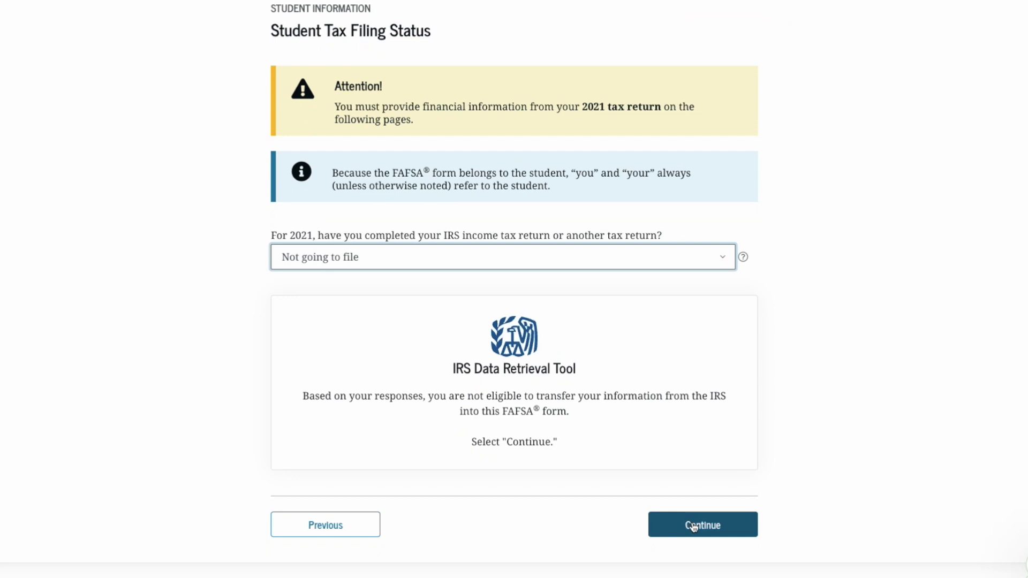
left_click(695, 522)
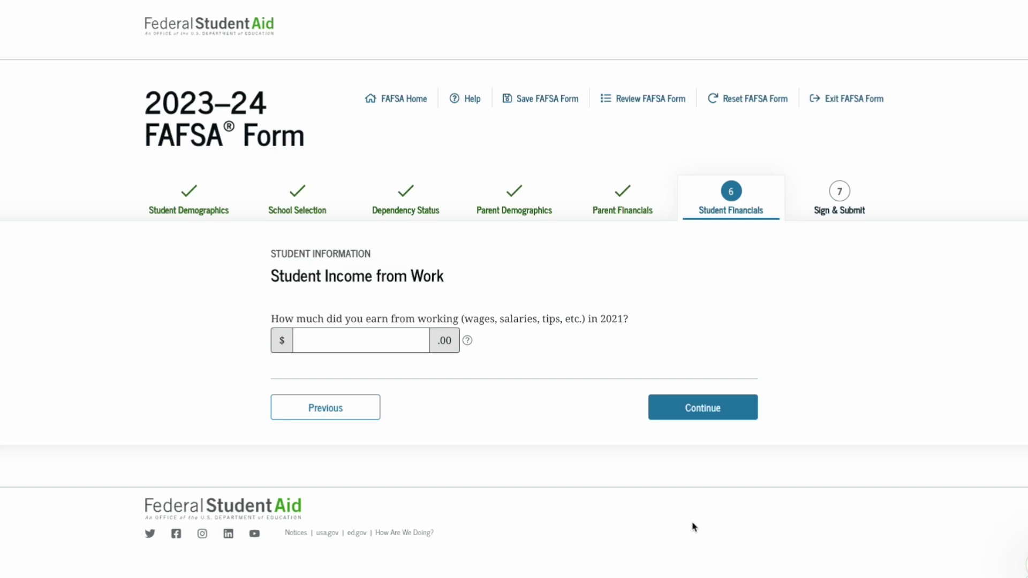
Enter $2,000 as the student's 2021 work earnings and continue.
left_click(401, 339)
type("2000")
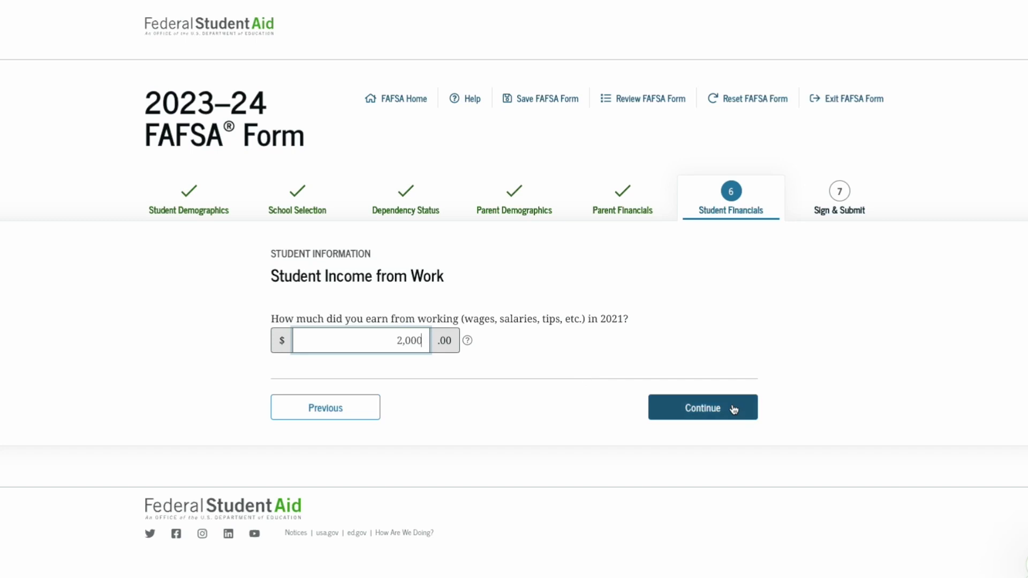
left_click(734, 408)
scroll(734, 409, "down", 2)
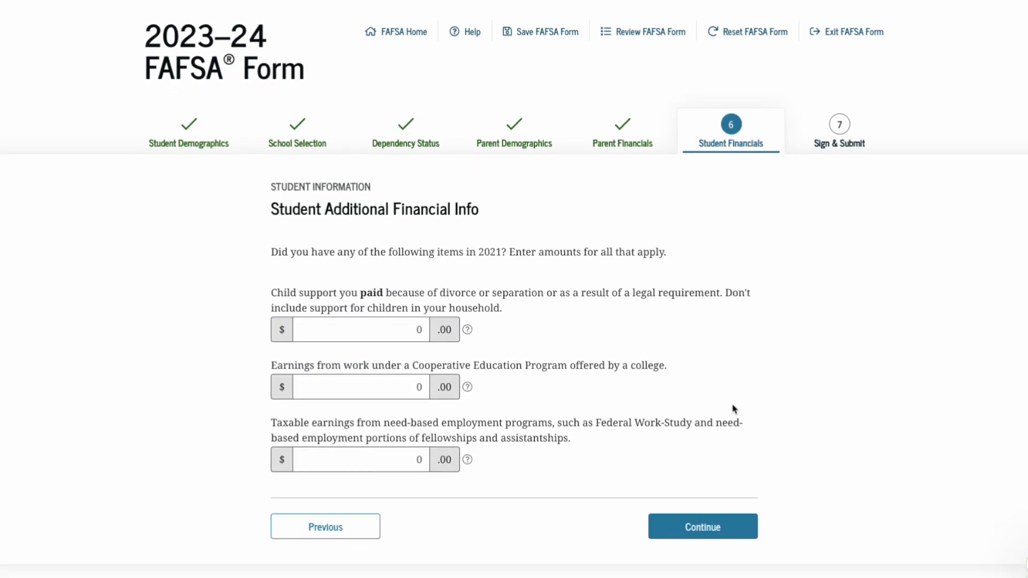
scroll(735, 409, "down", 1)
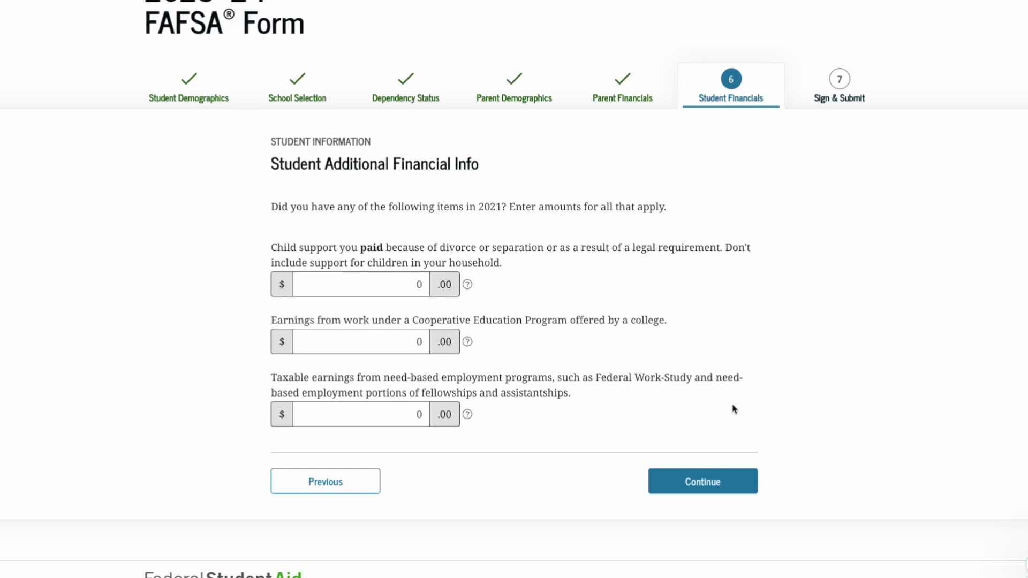
Continue with child support paid, co-op earnings and work-study amounts all left at 0.
left_click(713, 479)
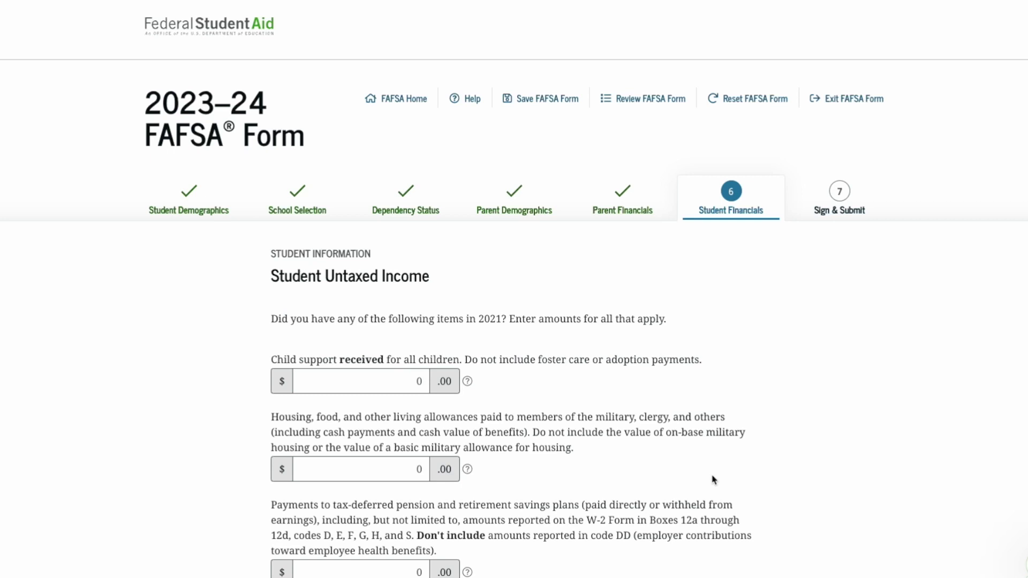
scroll(714, 480, "down", 4)
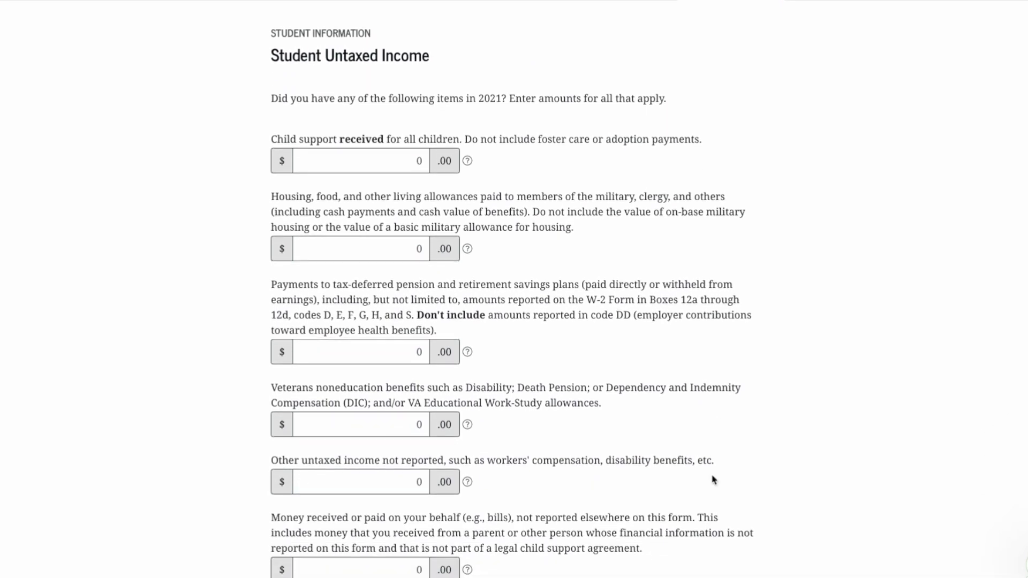
scroll(714, 480, "down", 1)
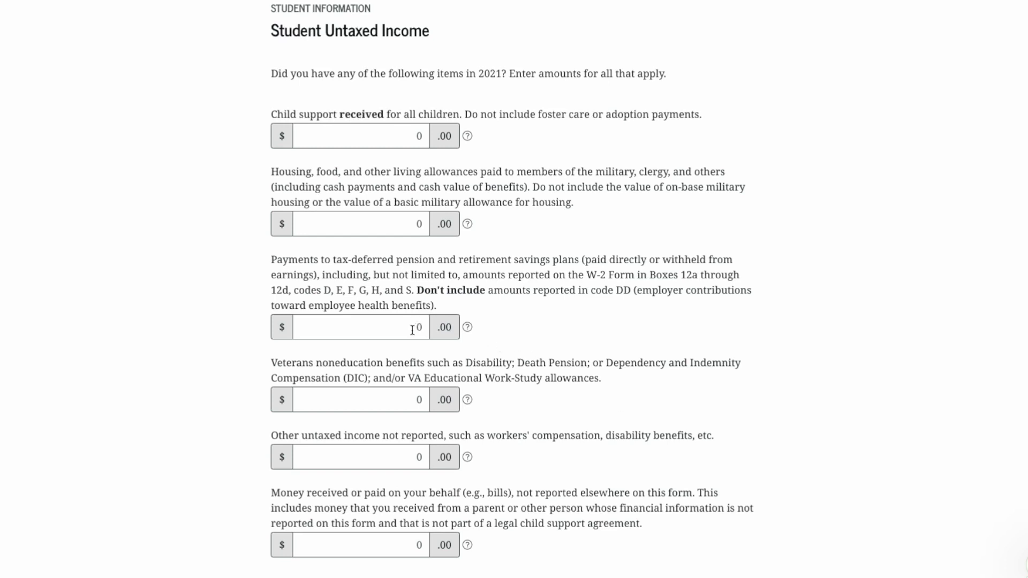
Check the W-2 box 12 pension help, then continue with student untaxed income at 0.
left_click(465, 330)
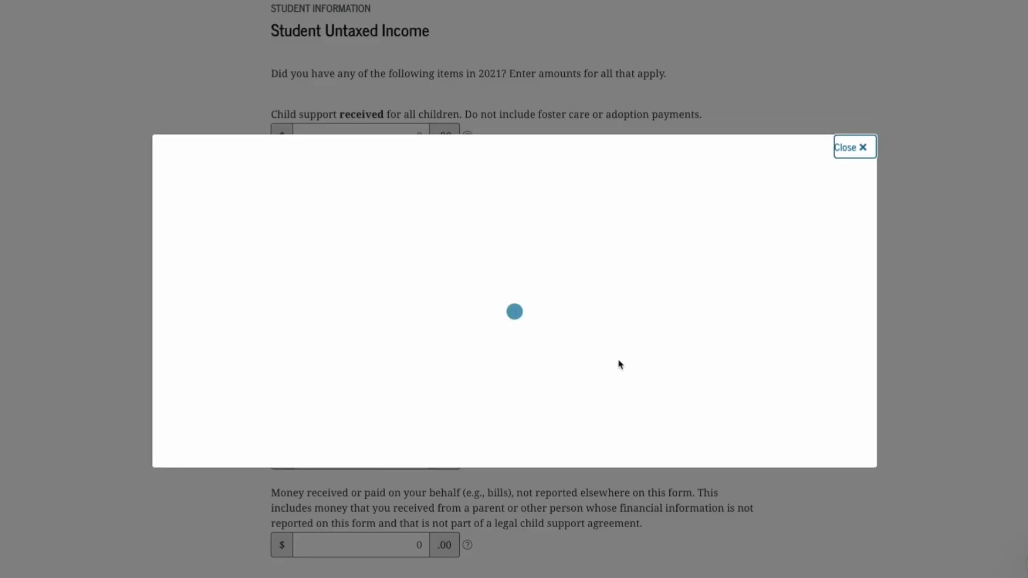
scroll(619, 364, "down", 4)
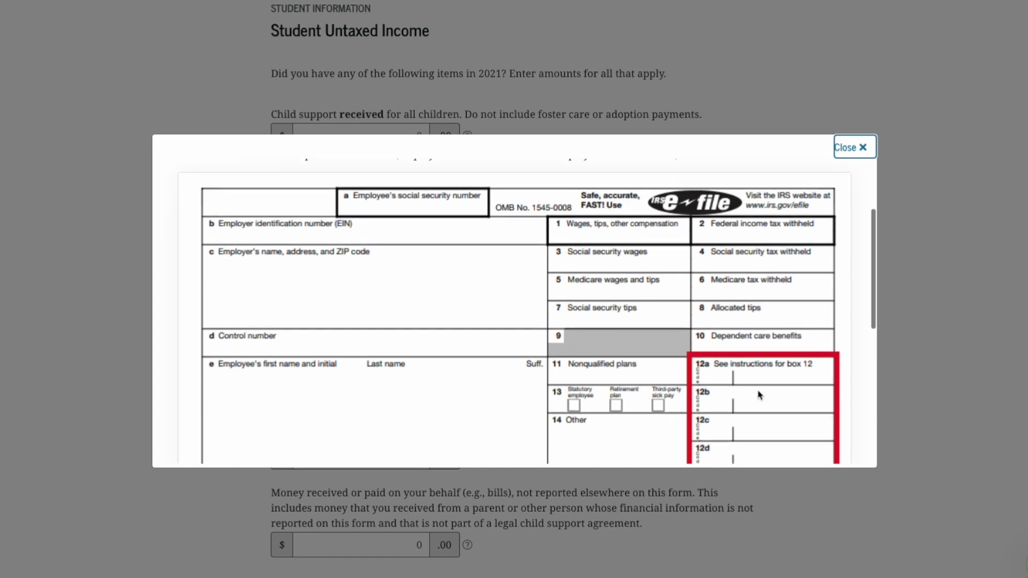
scroll(755, 387, "up", 1)
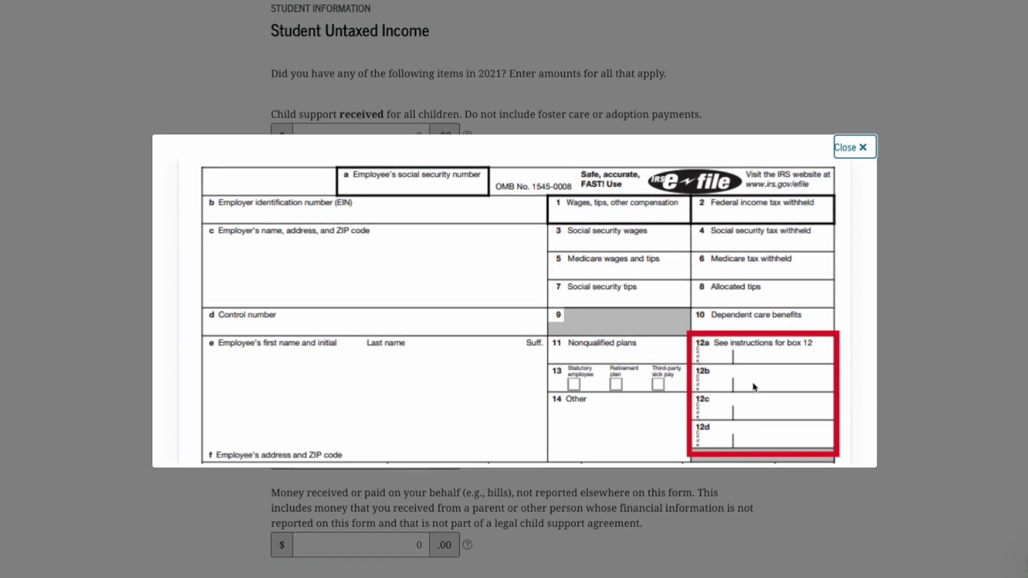
left_click(851, 148)
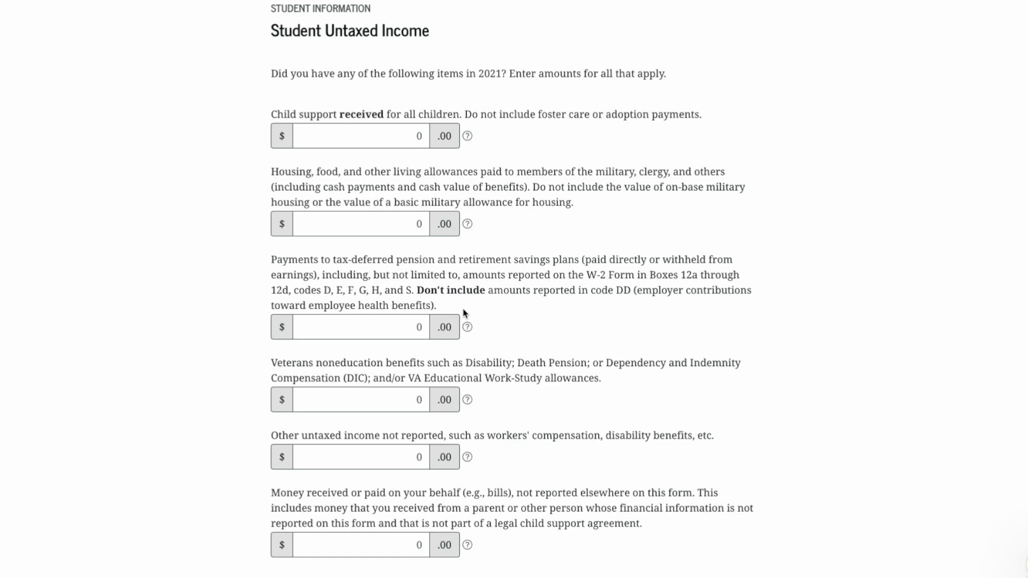
scroll(464, 313, "down", 3)
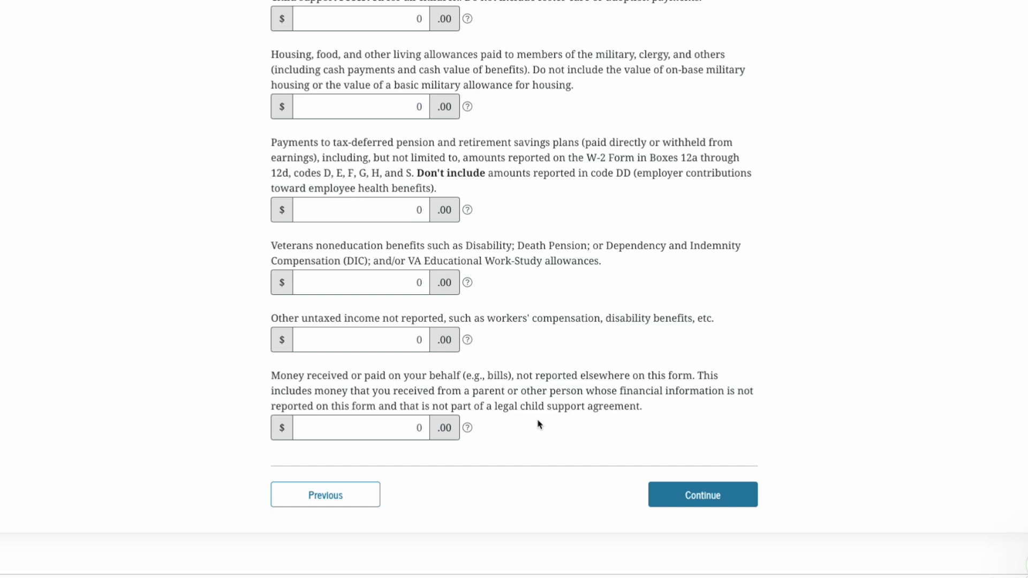
left_click(696, 494)
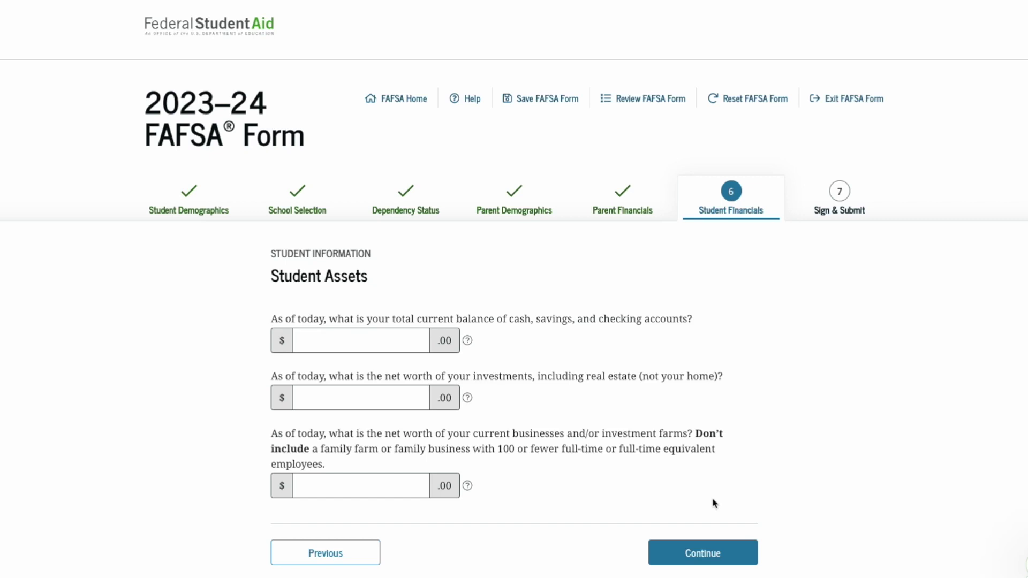
Enter student assets of $300 cash, $0 investments and $0 businesses, then continue.
left_click(416, 343)
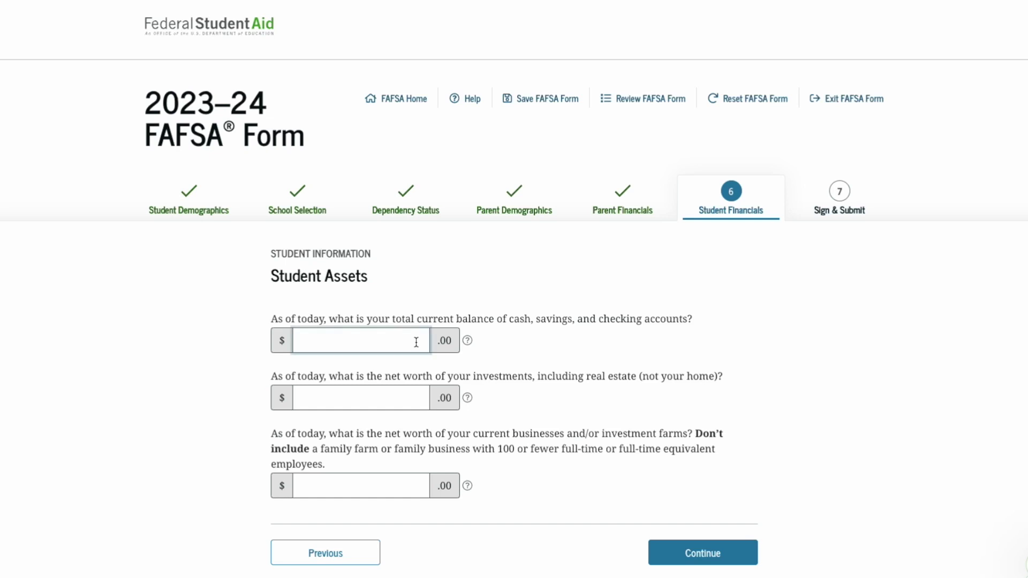
type("300")
left_click(402, 396)
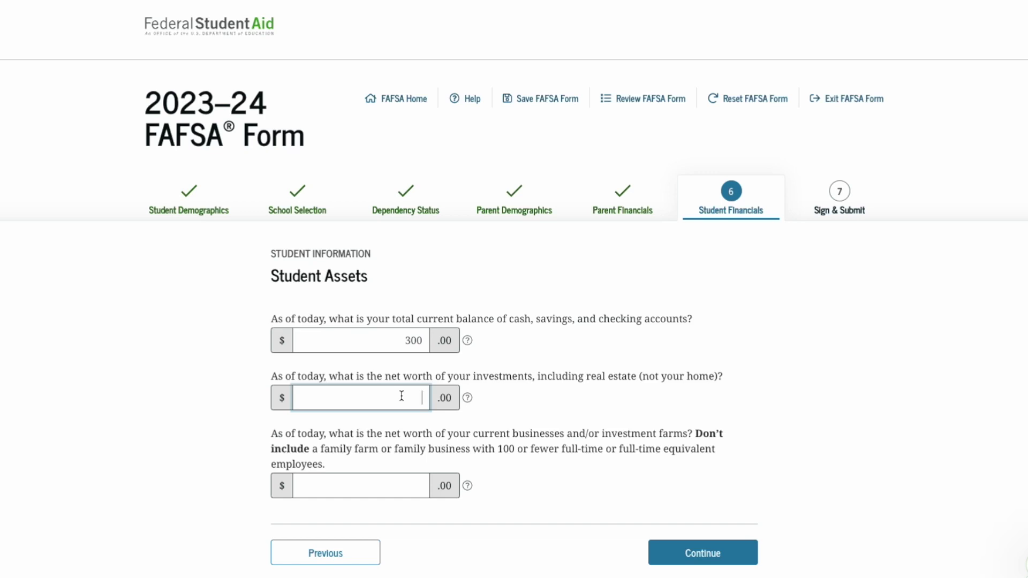
type("0")
left_click(410, 490)
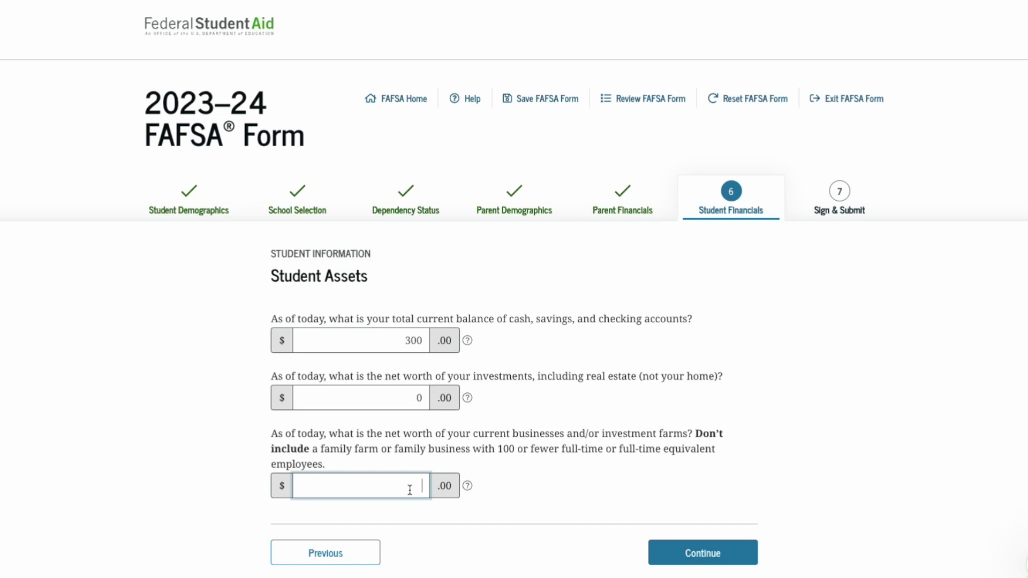
type("0")
left_click(693, 558)
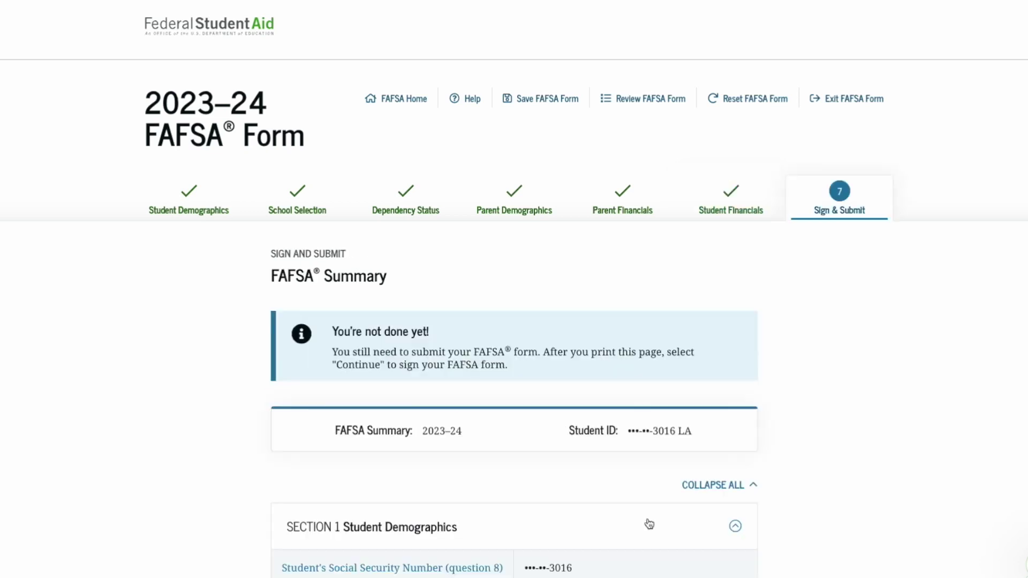
Scroll through the whole financial summary and continue to the student survey.
scroll(649, 525, "down", 9)
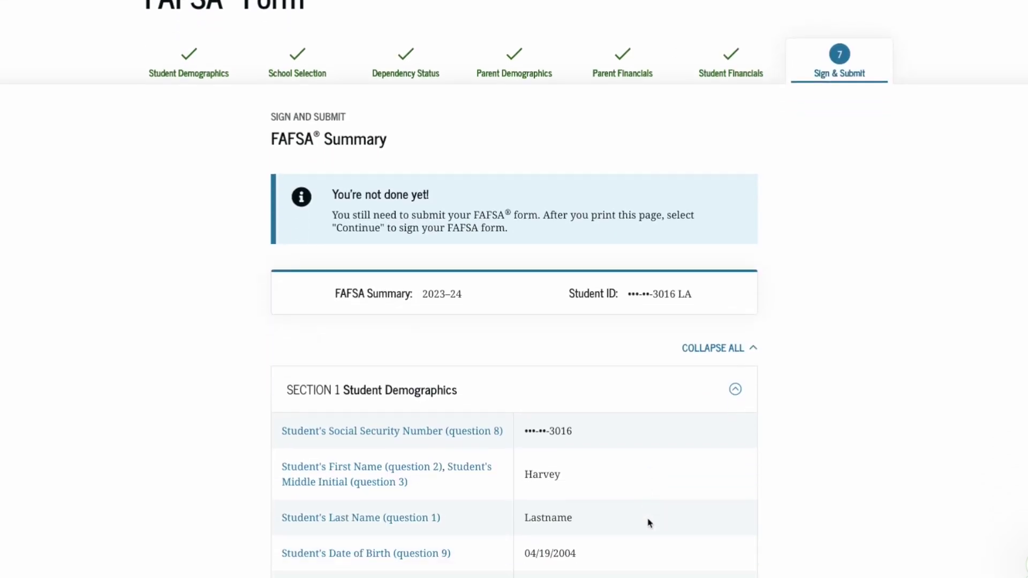
scroll(650, 524, "down", 8)
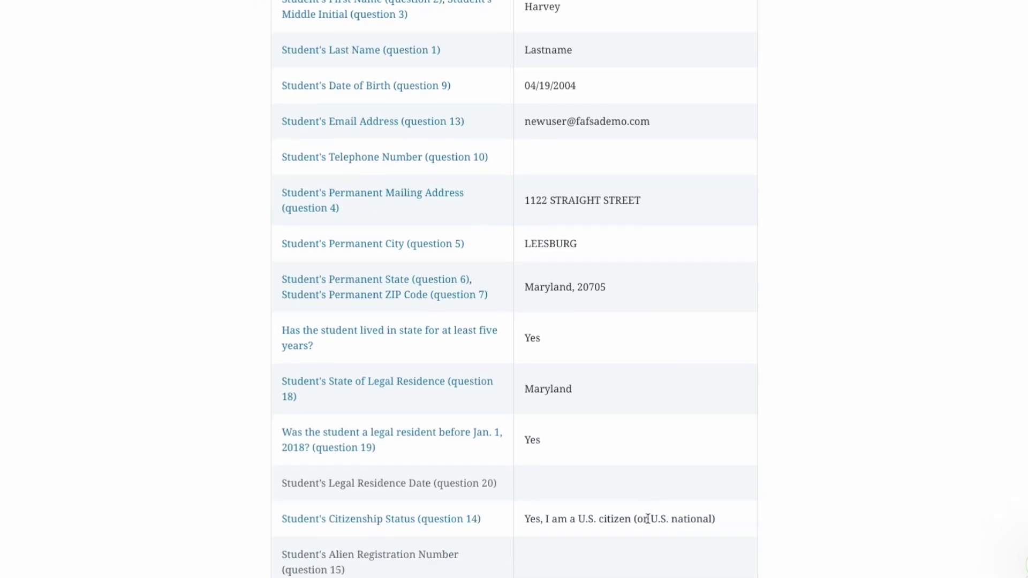
scroll(650, 524, "down", 8)
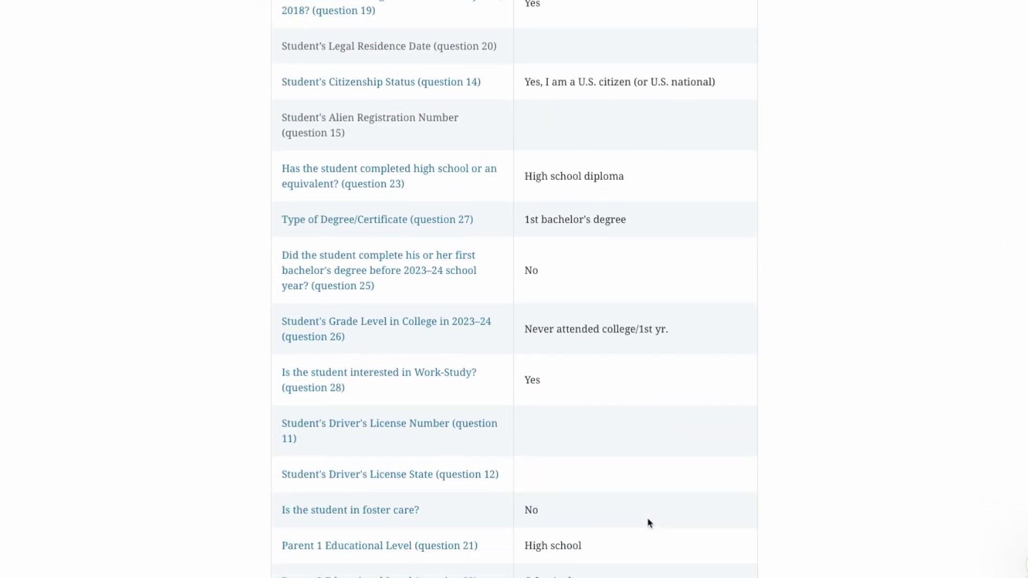
scroll(649, 525, "down", 13)
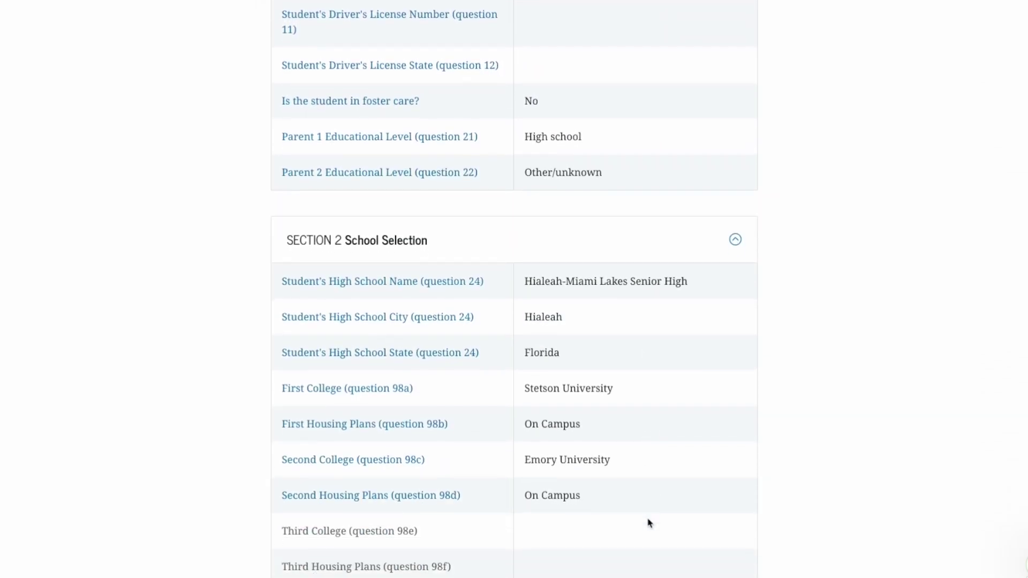
scroll(650, 525, "down", 13)
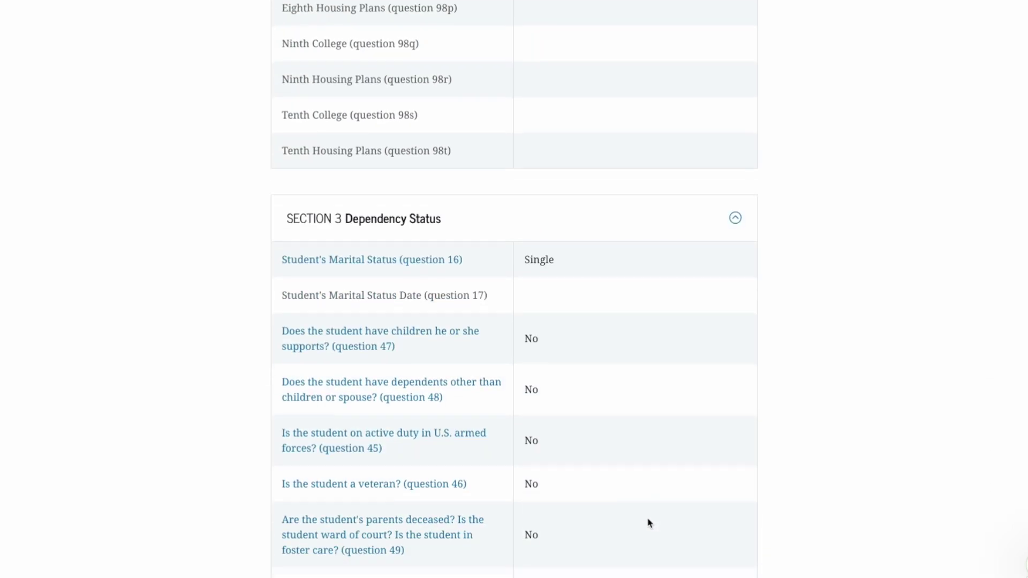
scroll(650, 524, "down", 10)
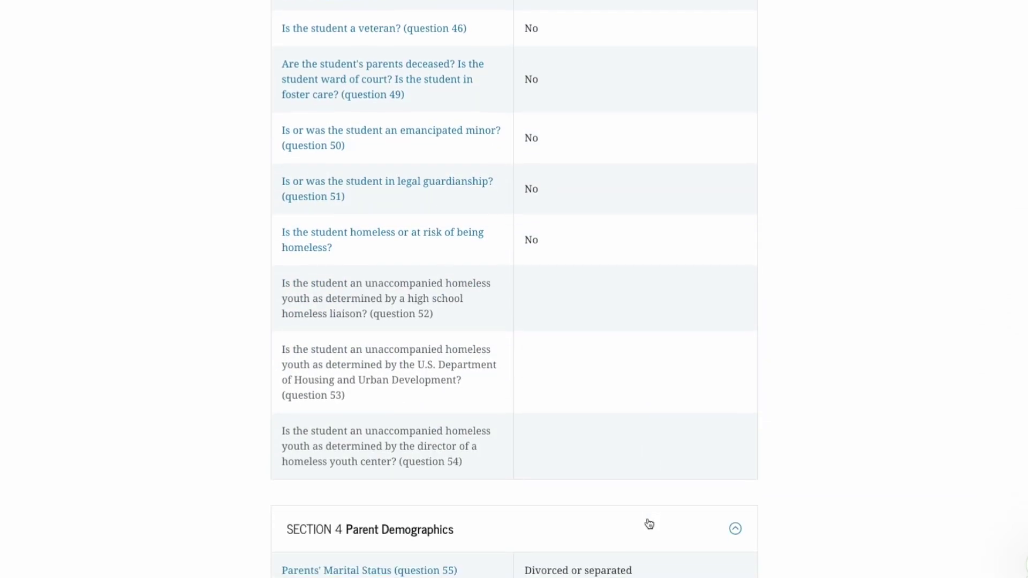
scroll(650, 524, "down", 13)
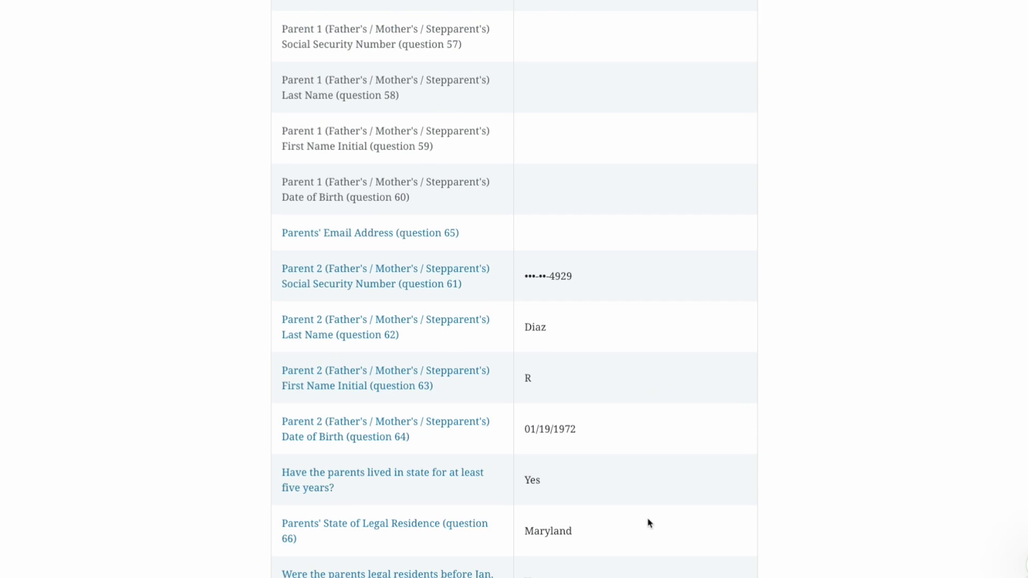
scroll(650, 525, "down", 1)
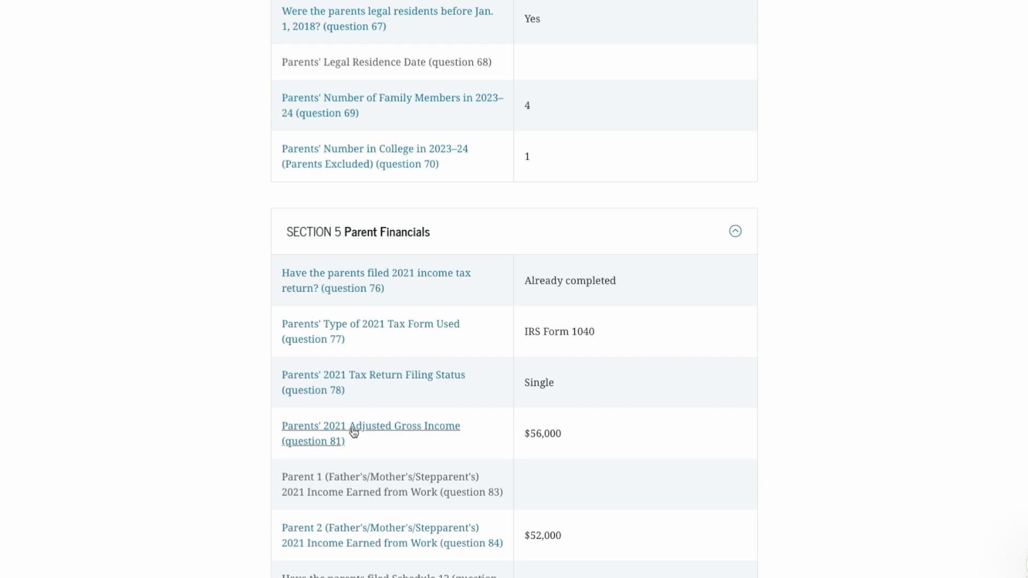
scroll(557, 480, "down", 20)
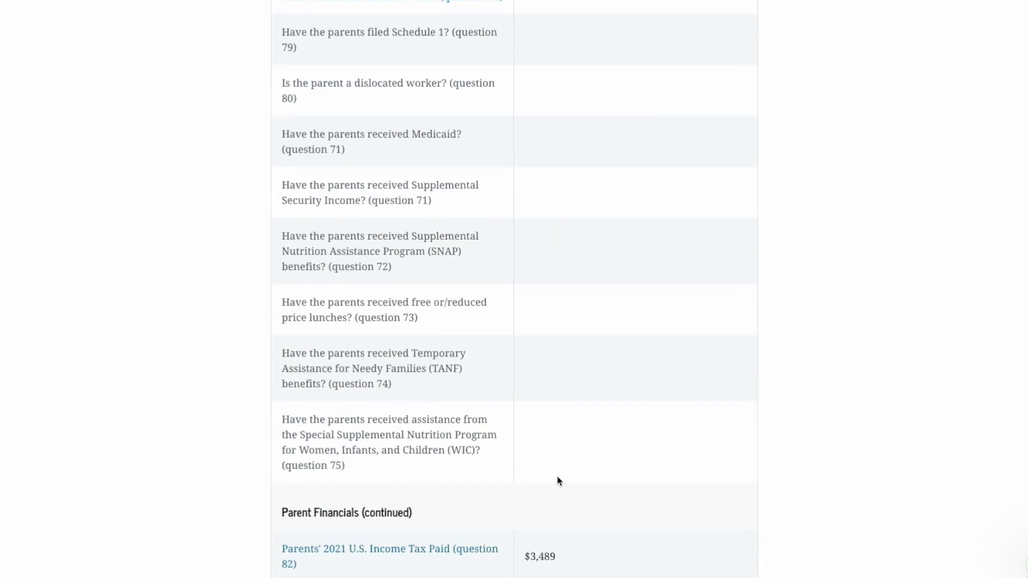
scroll(557, 480, "down", 20)
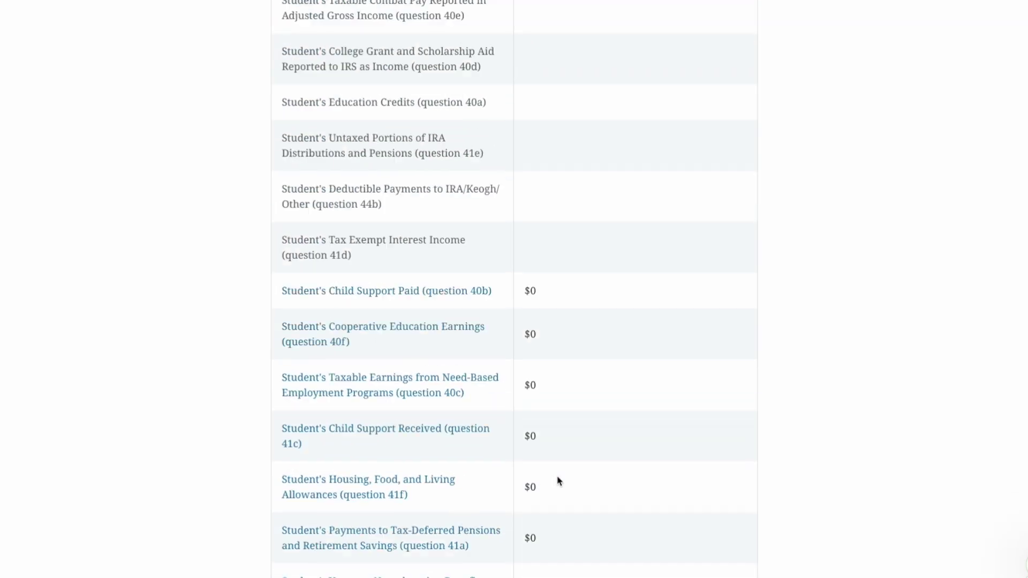
scroll(558, 480, "down", 4)
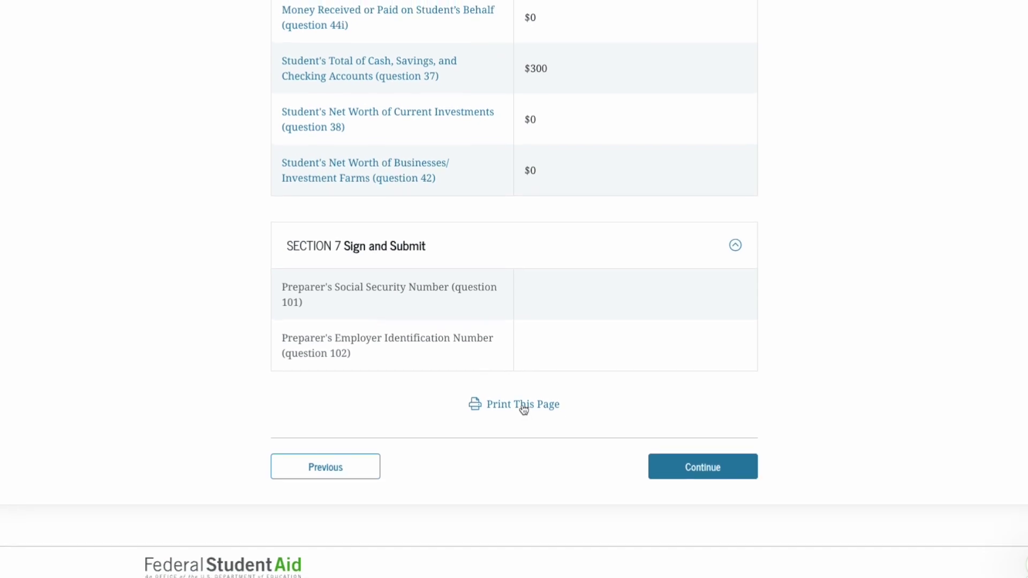
left_click(686, 469)
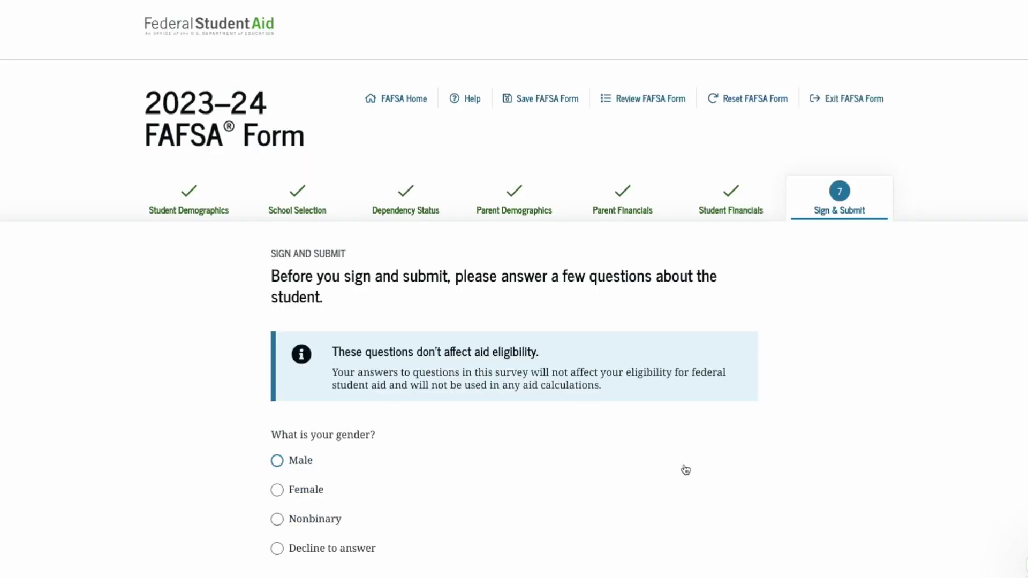
Answer the survey as Male, not transgender, Puerto Rican descent, White race, and continue.
scroll(684, 469, "down", 3)
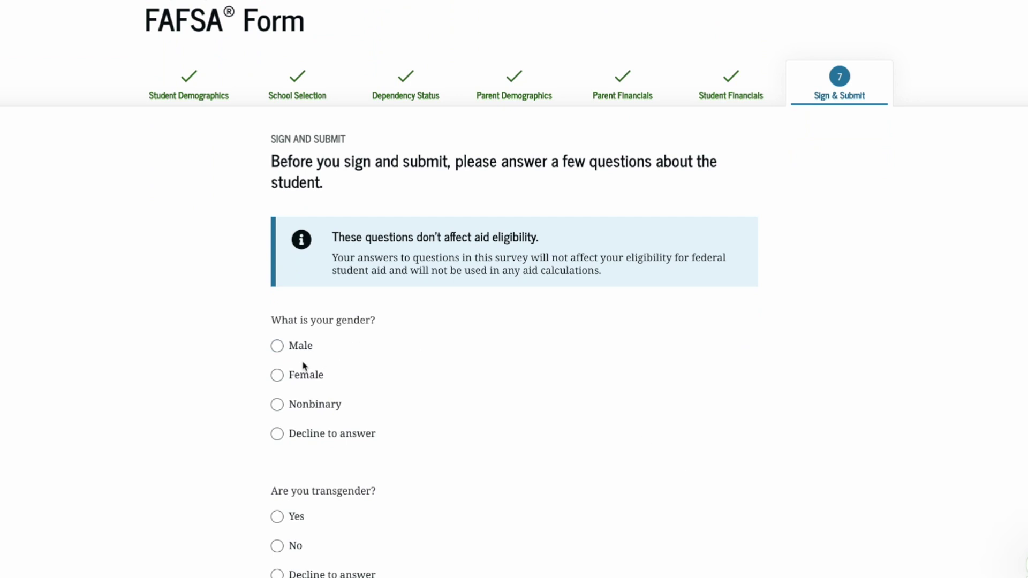
left_click(278, 347)
scroll(278, 455, "down", 3)
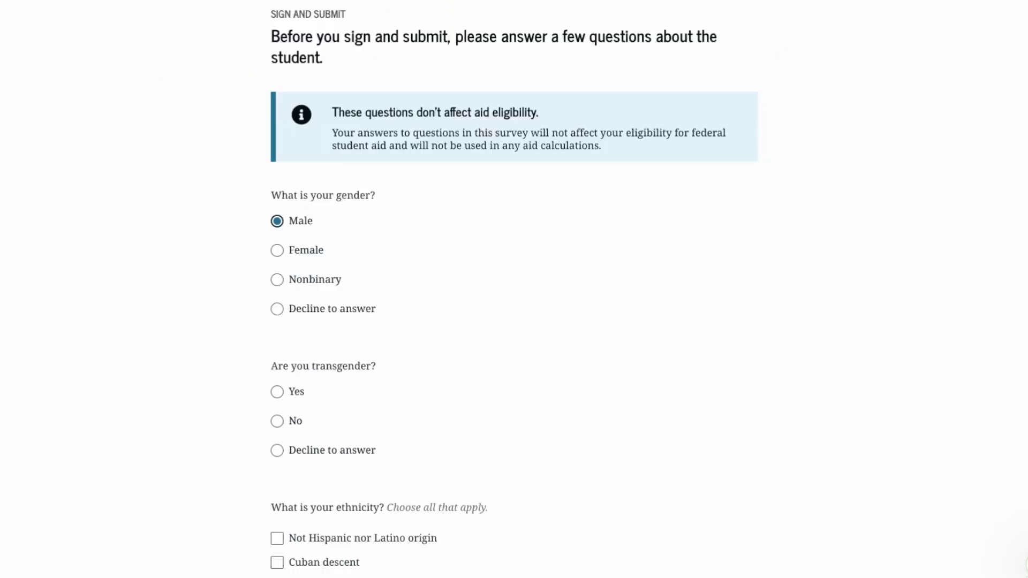
left_click(278, 422)
scroll(278, 425, "down", 3)
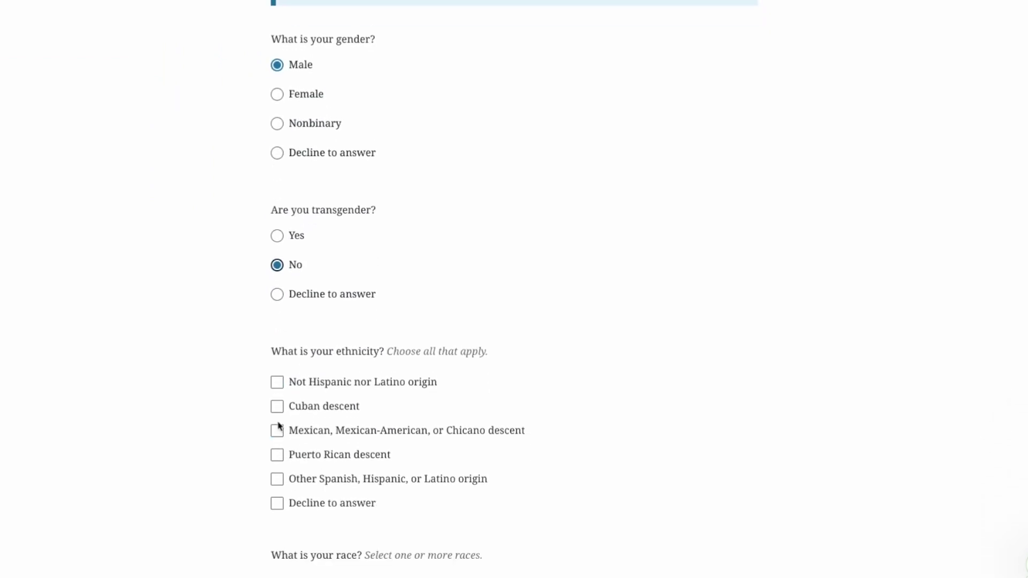
left_click(278, 425)
scroll(279, 431, "down", 3)
scroll(278, 431, "down", 2)
left_click(279, 339)
scroll(280, 341, "down", 4)
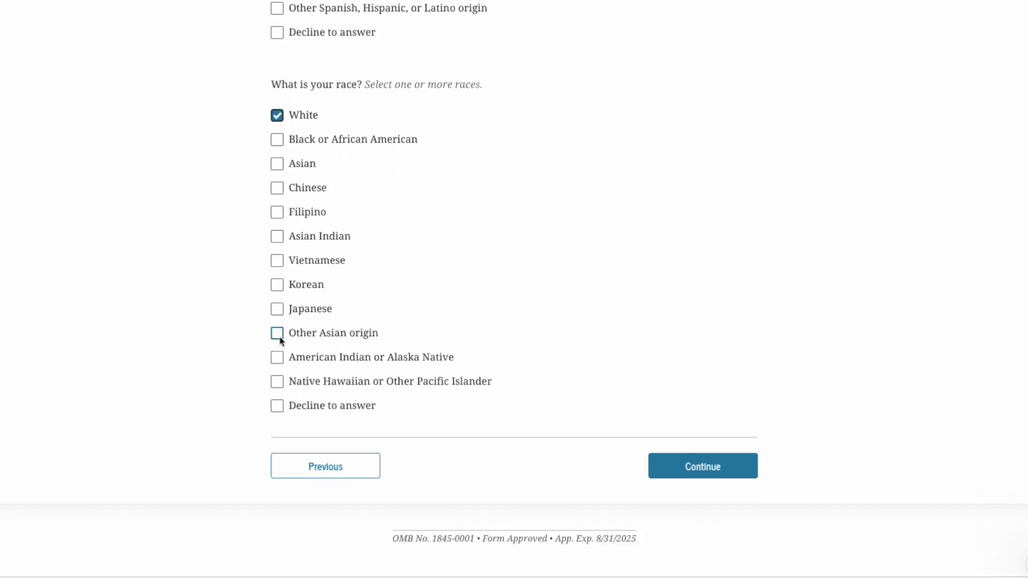
left_click(697, 442)
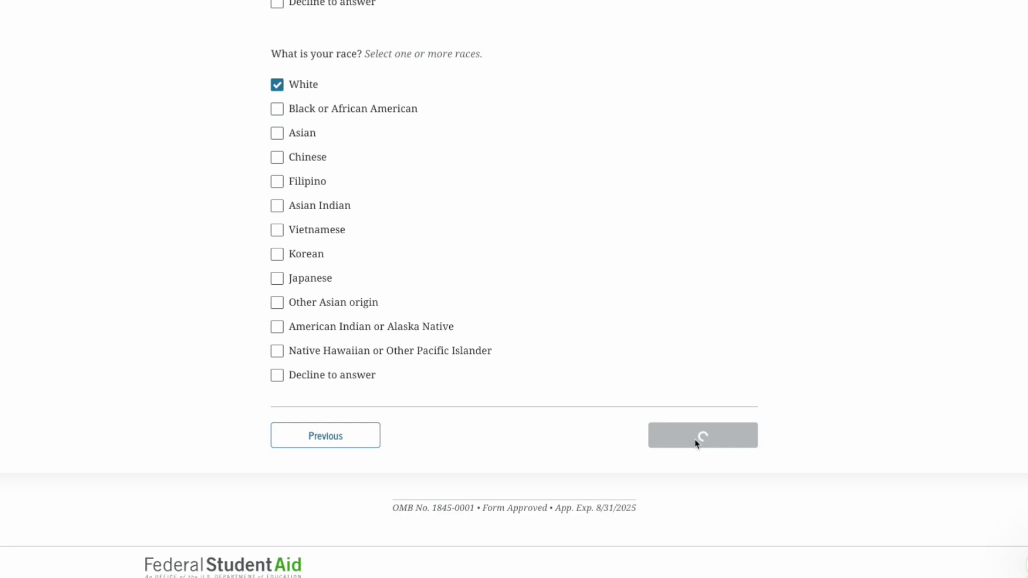
Agree to the student certification, sign the FAFSA as the student, and start the parent signature.
scroll(696, 444, "down", 5)
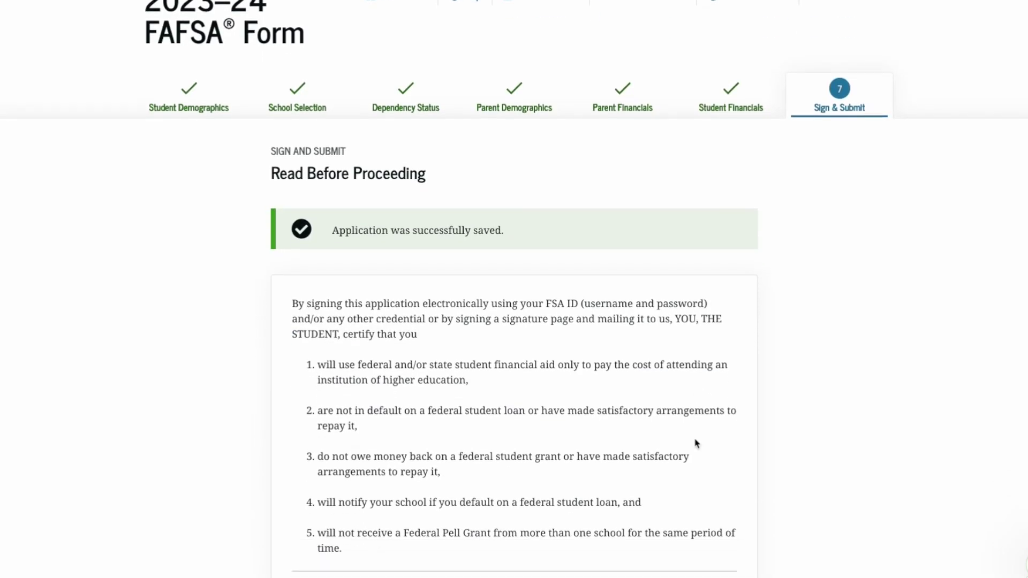
scroll(697, 443, "down", 1)
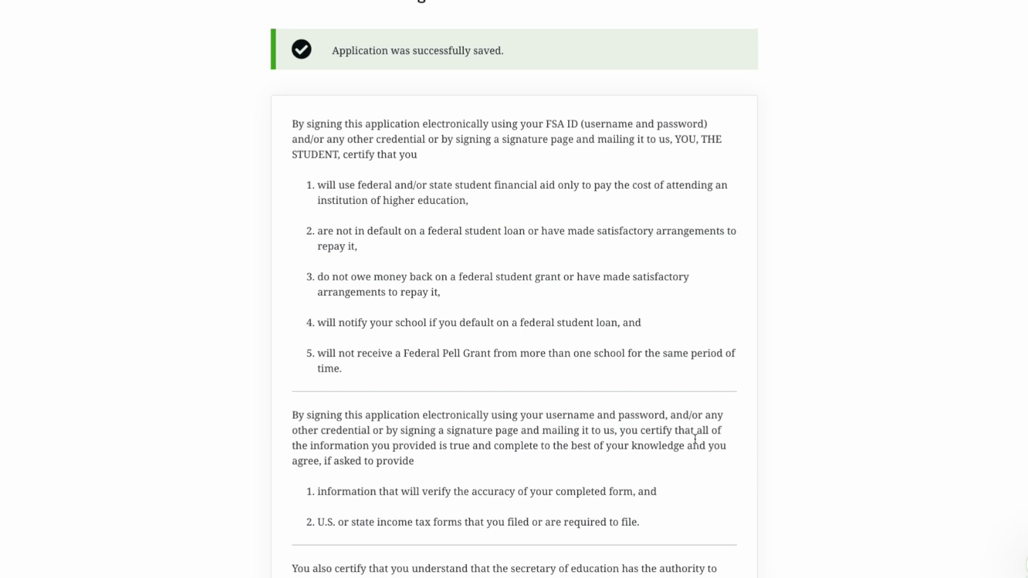
scroll(695, 439, "down", 6)
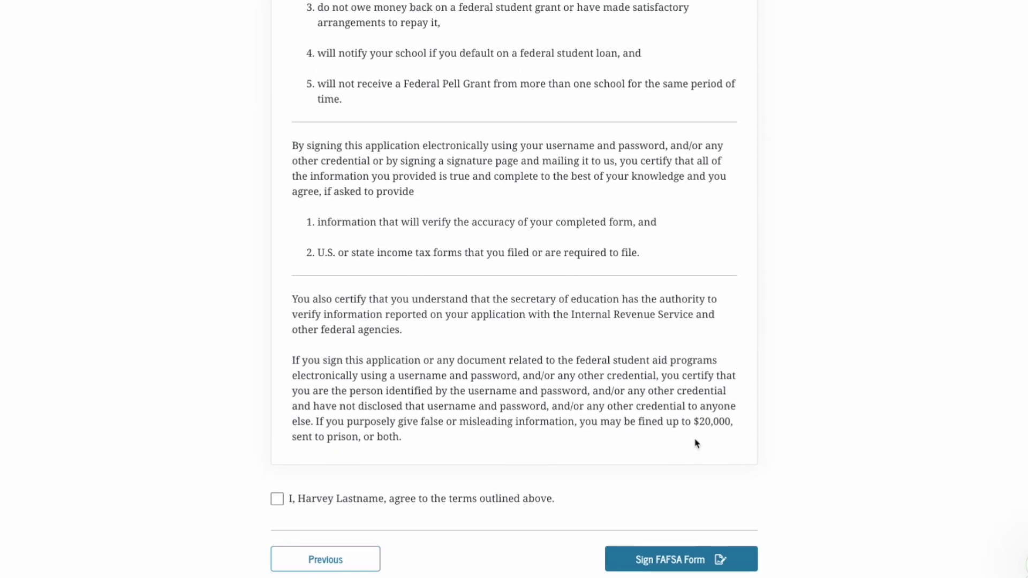
left_click(277, 468)
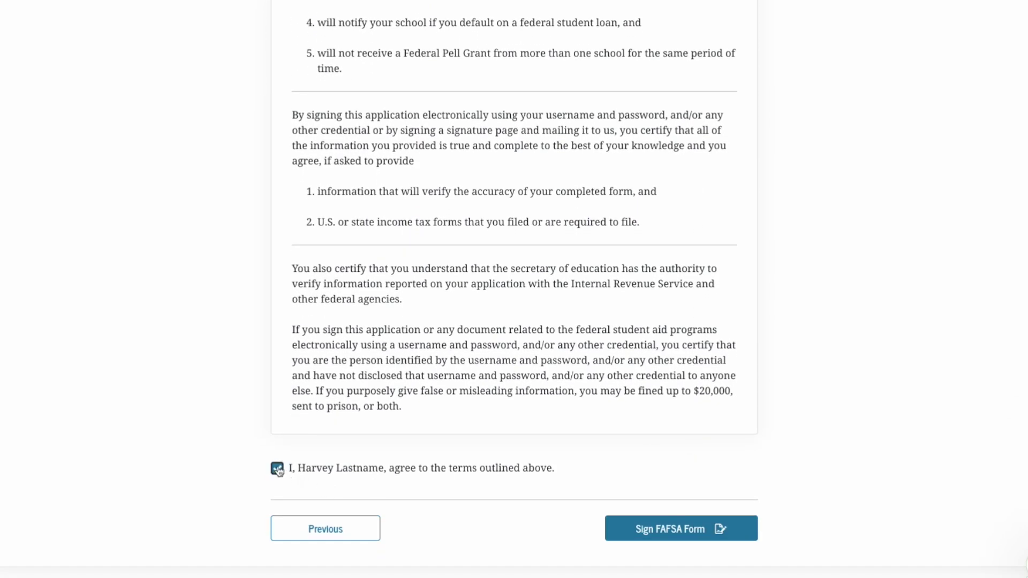
left_click(696, 538)
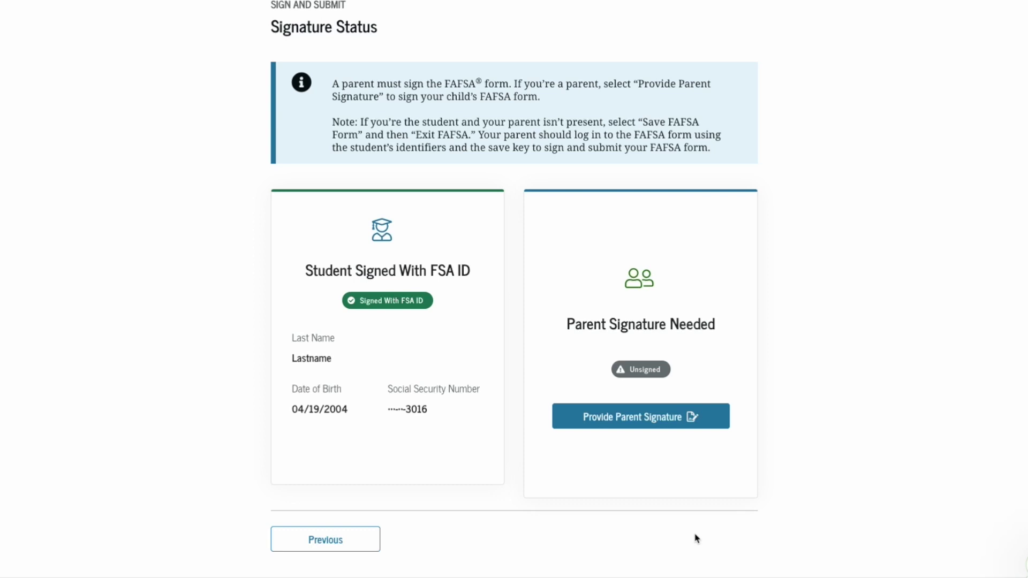
left_click(673, 424)
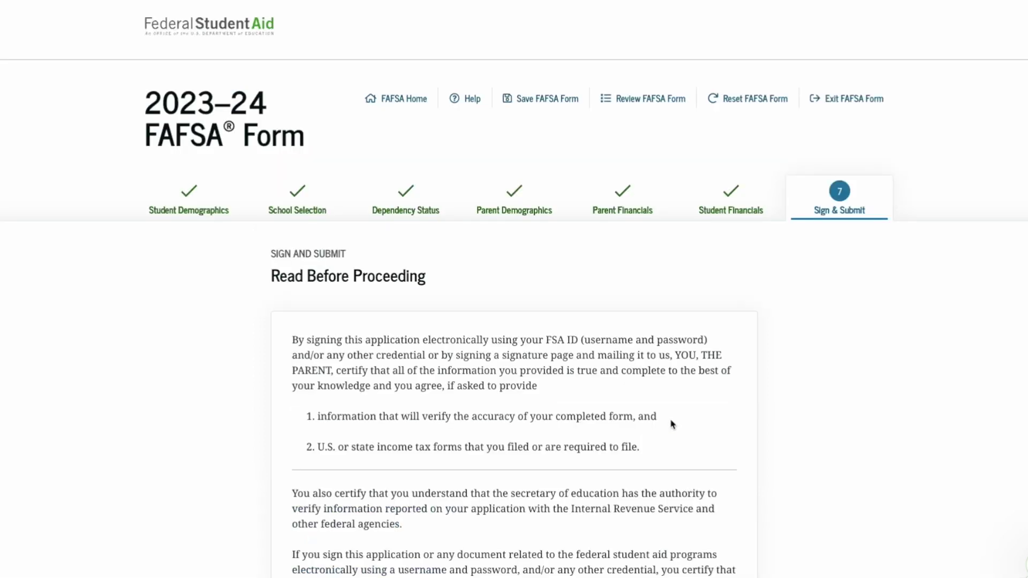
Agree to the parent certification terms and continue to the parent's Signature Options page.
scroll(672, 424, "down", 5)
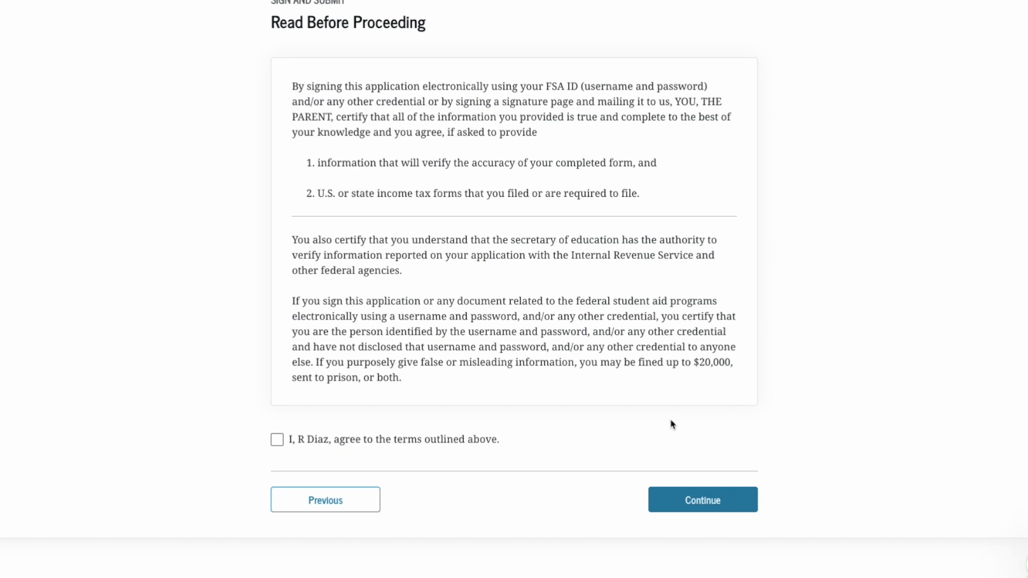
left_click(277, 440)
left_click(688, 498)
scroll(691, 498, "down", 4)
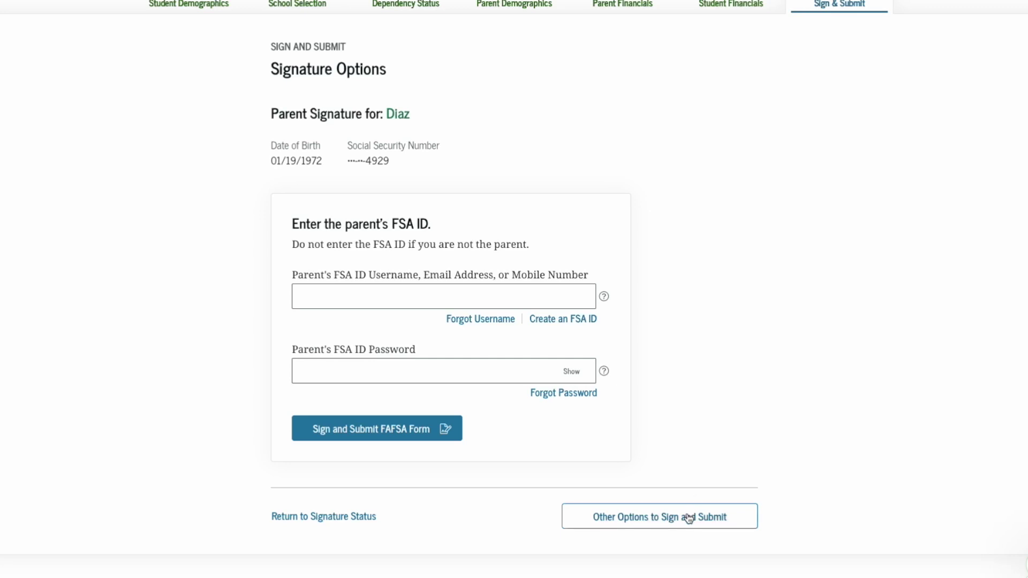
Choose the Print a signature page option for the parent and generate the signature page.
left_click(690, 518)
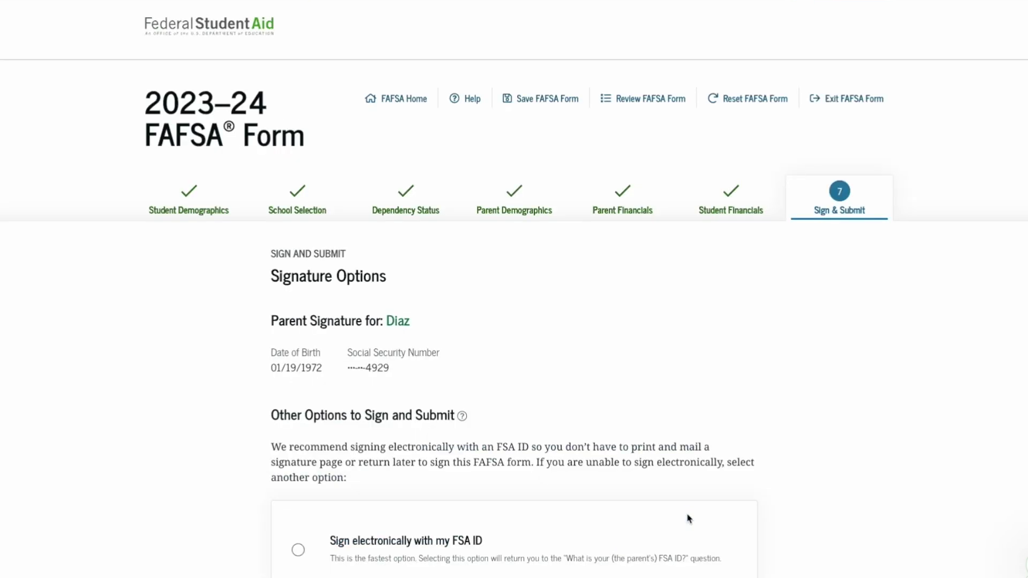
scroll(689, 518, "down", 5)
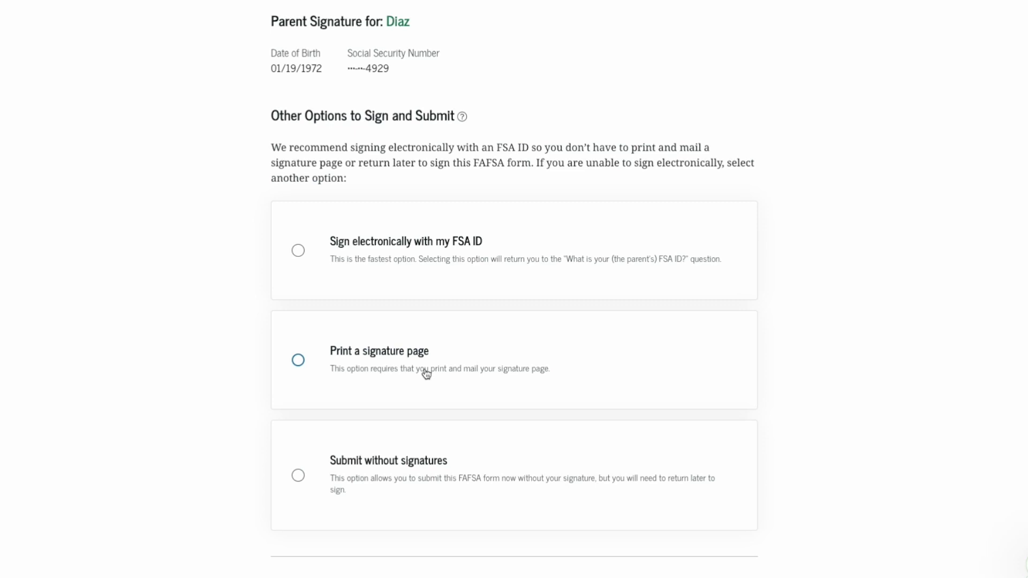
left_click(299, 360)
left_click(509, 433)
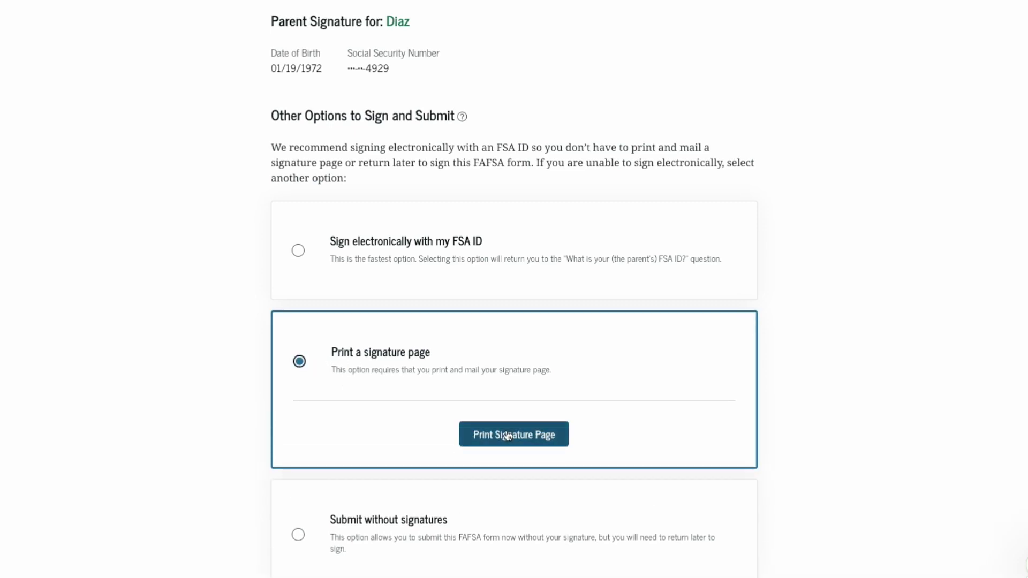
Finish and submit the application to reach the confirmation page.
scroll(506, 431, "down", 4)
scroll(507, 430, "down", 8)
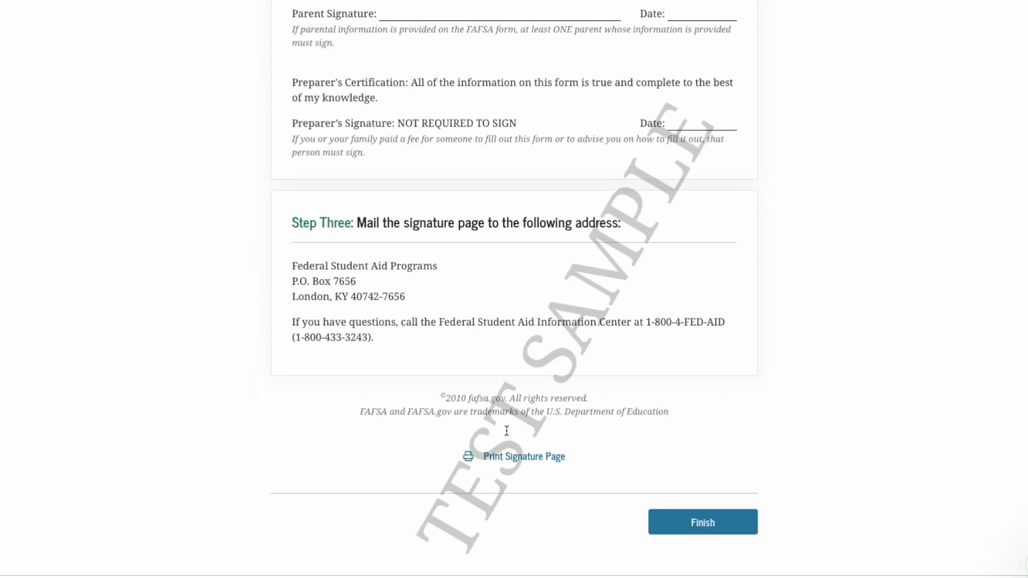
left_click(675, 491)
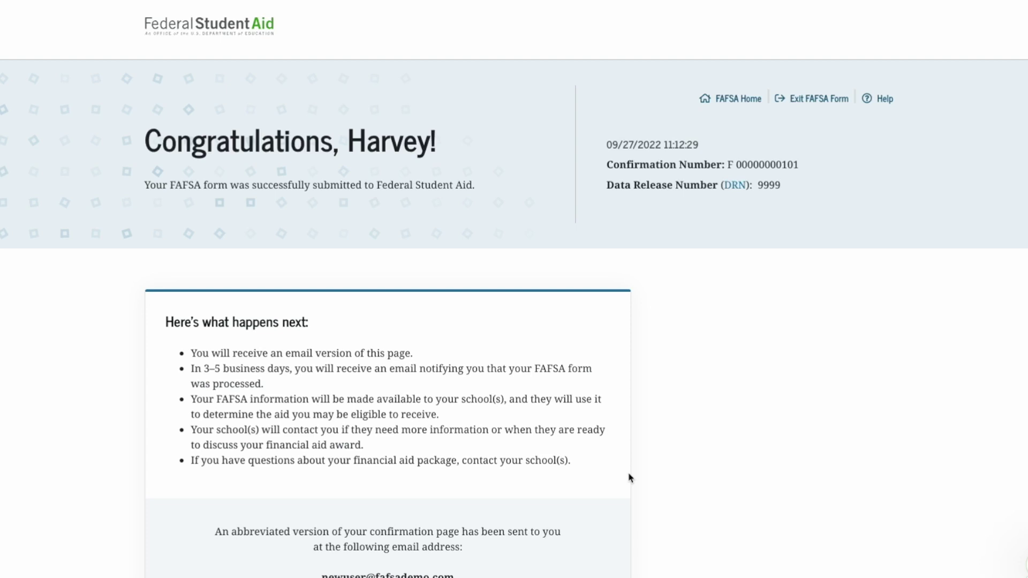
scroll(630, 477, "down", 2)
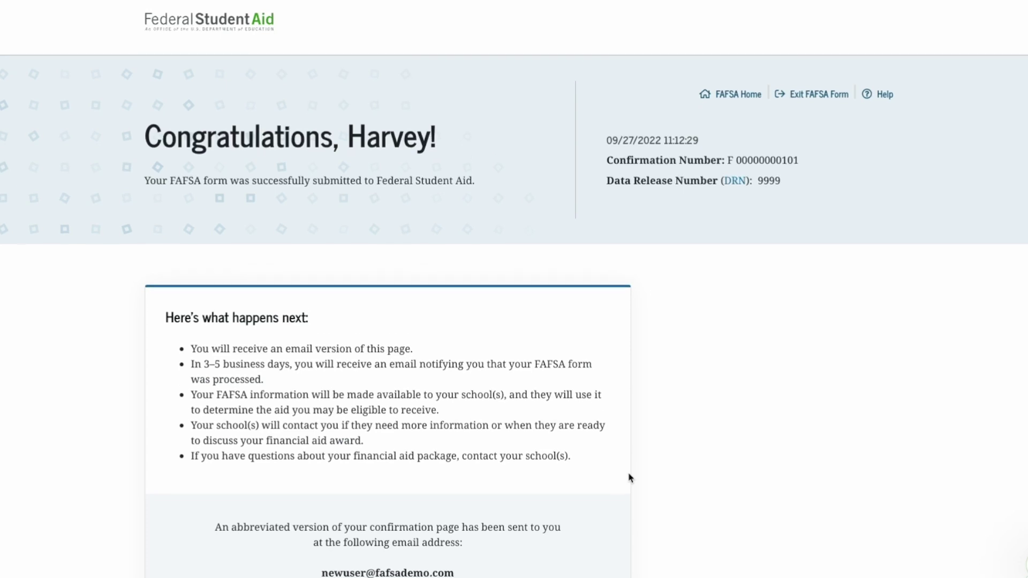
scroll(629, 478, "down", 6)
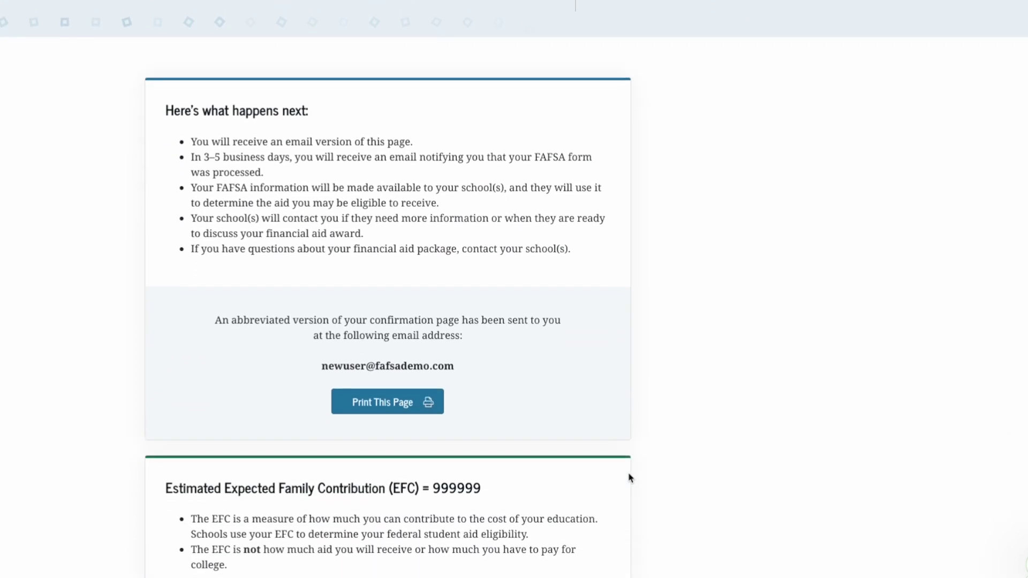
scroll(630, 477, "down", 3)
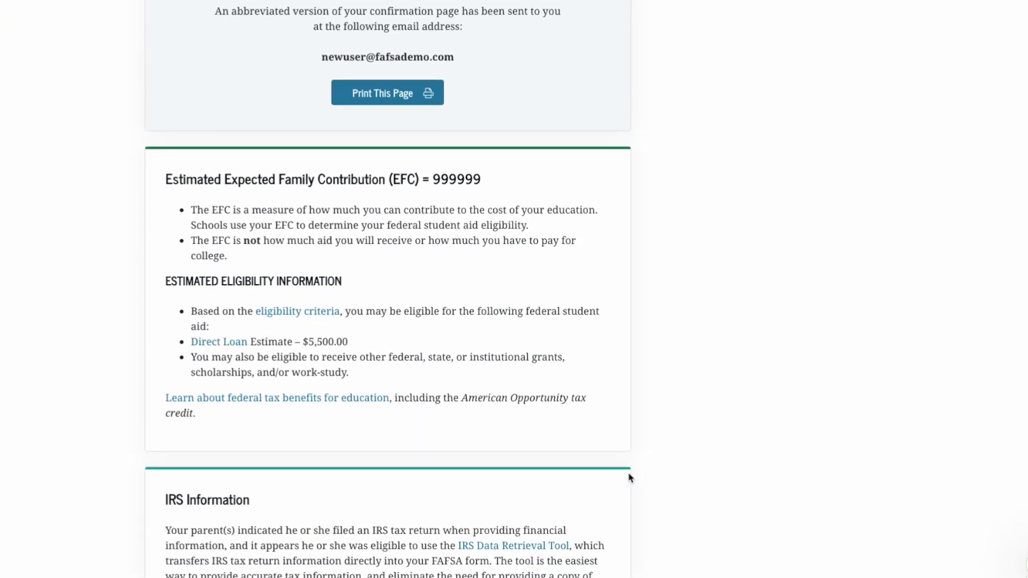